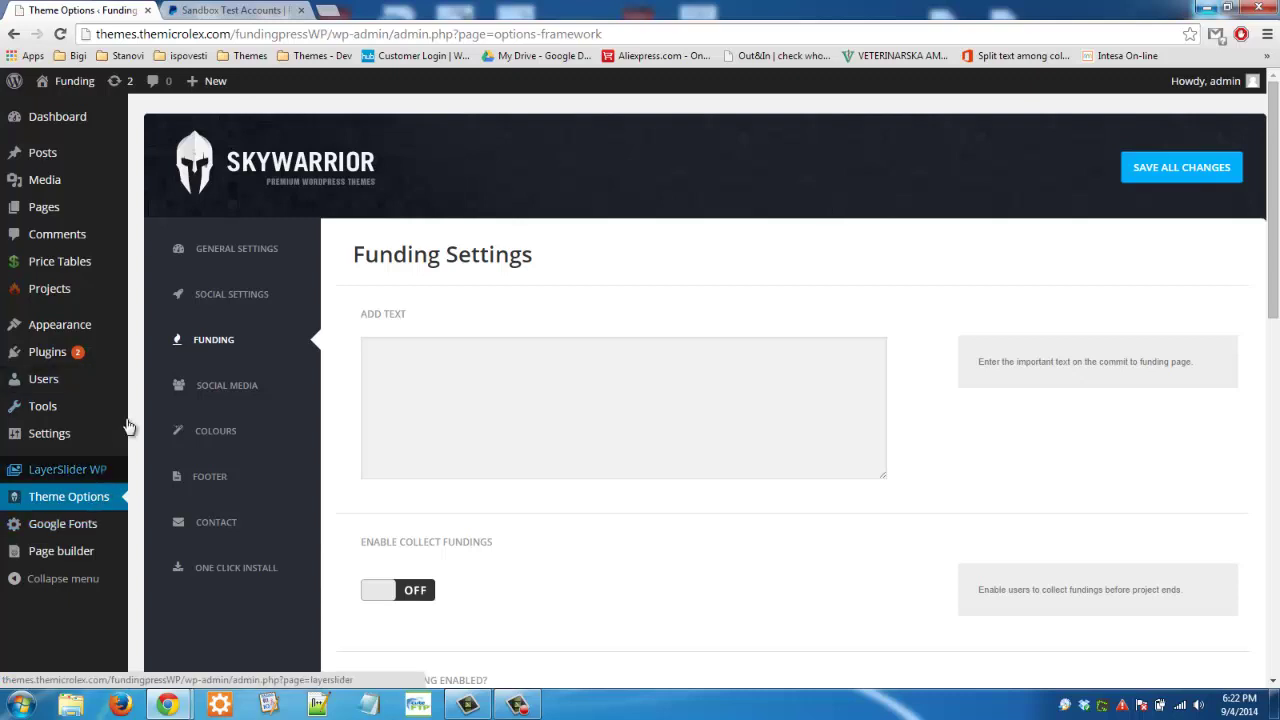
Step: Confirm Admin Commission is 1 and WePay staging is on in the theme funding settings, then save
left_click(219, 355)
scroll(370, 405, "down", 5)
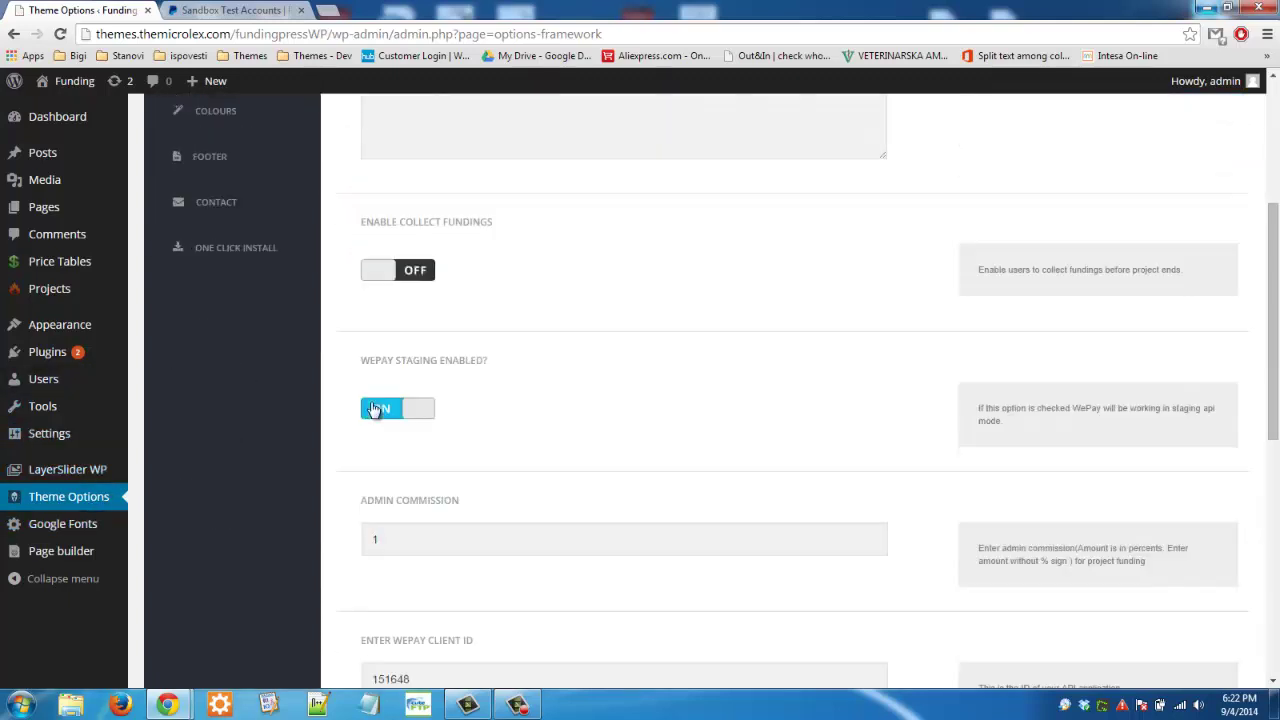
left_click_drag(359, 341, 500, 341)
left_click(455, 377)
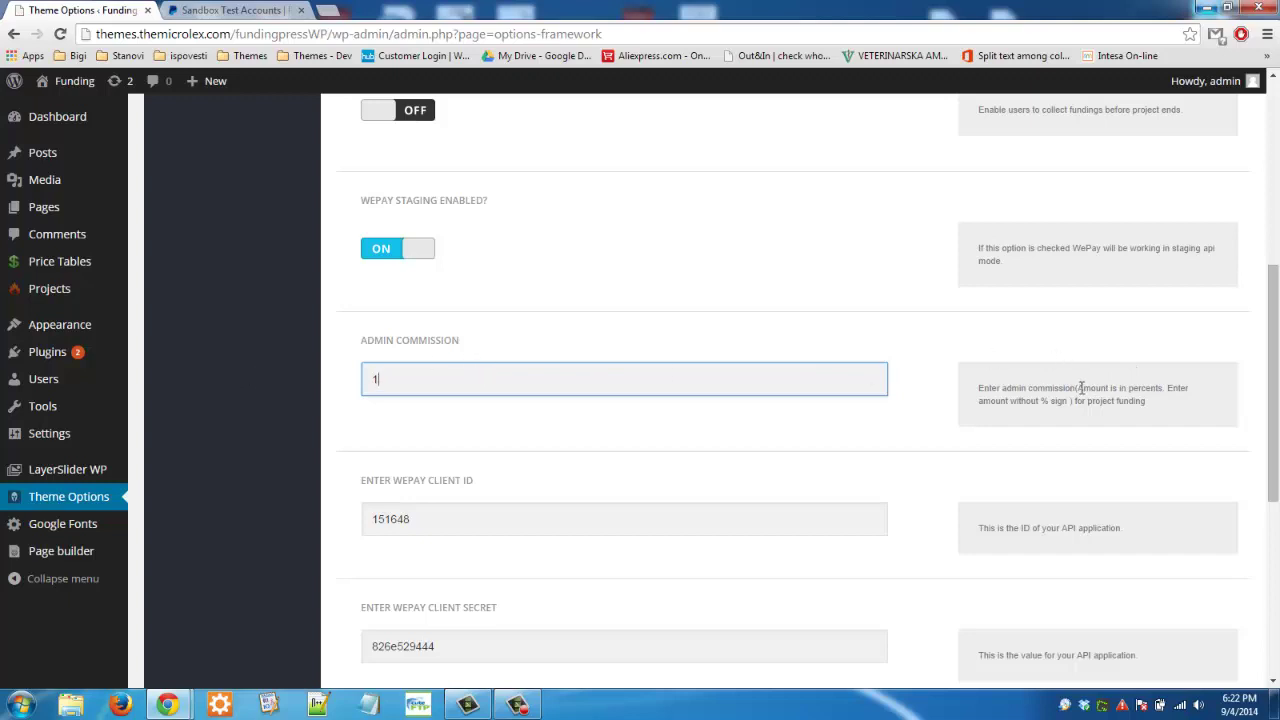
left_click(512, 384)
left_click_drag(451, 379, 333, 376)
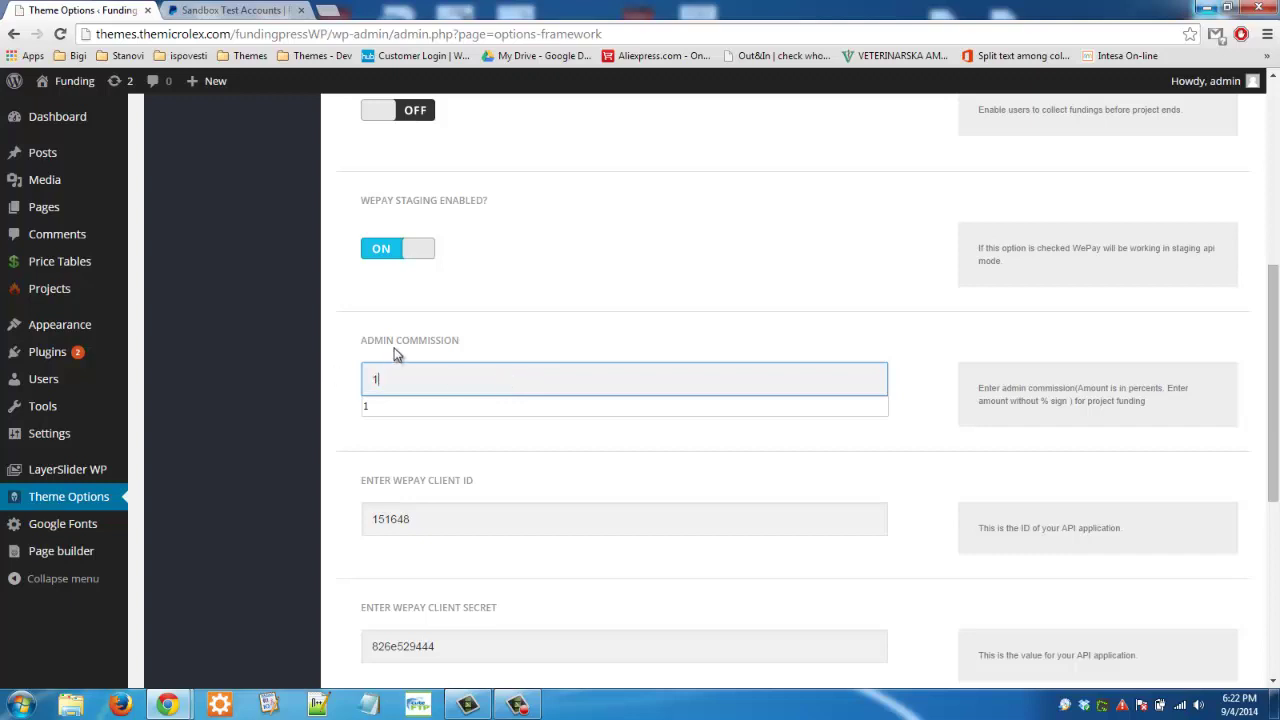
left_click(490, 325)
scroll(495, 335, "up", 5)
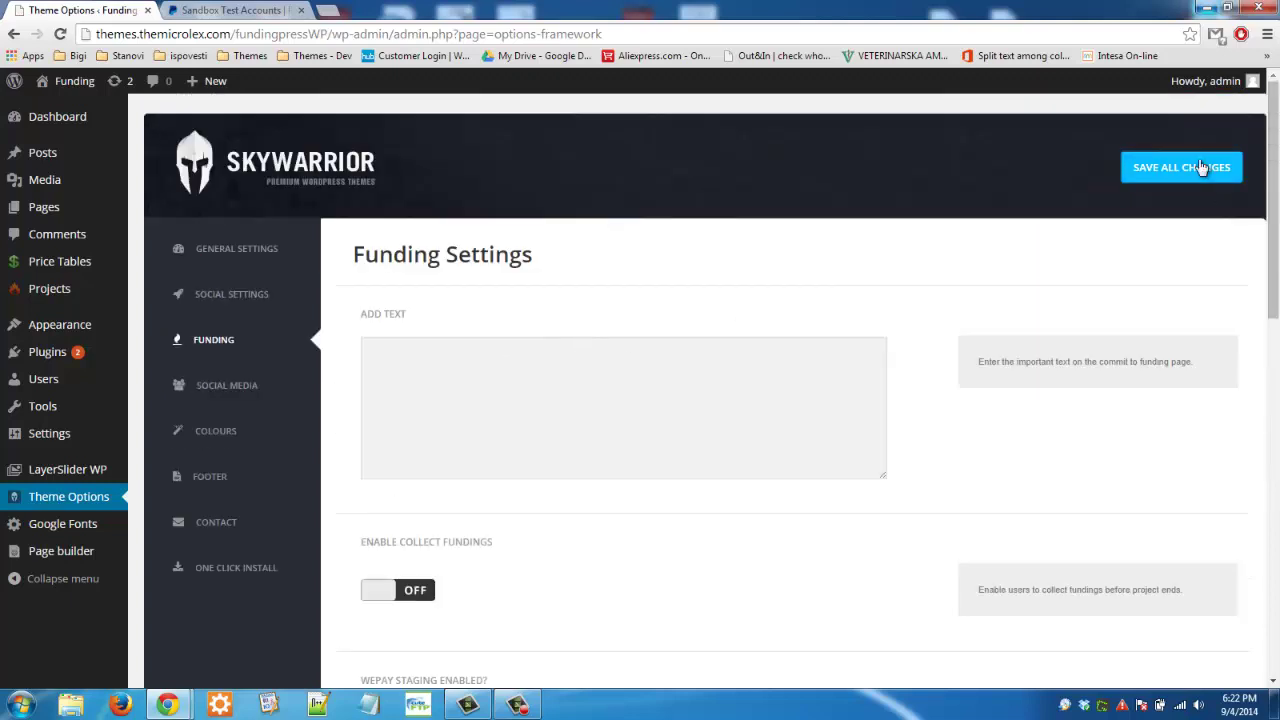
left_click(1203, 167)
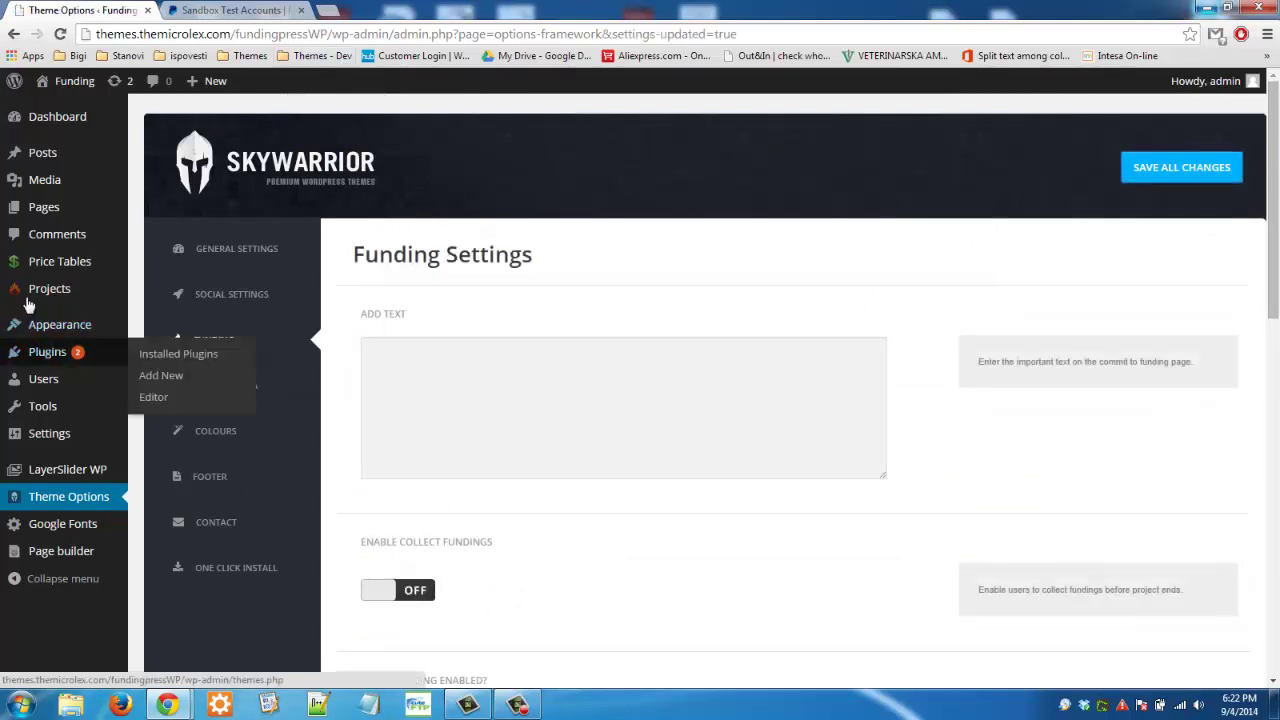
Step: Open Projects > Funding and review the PayPal email address and sandbox API credential fields
mouse_move(40, 291)
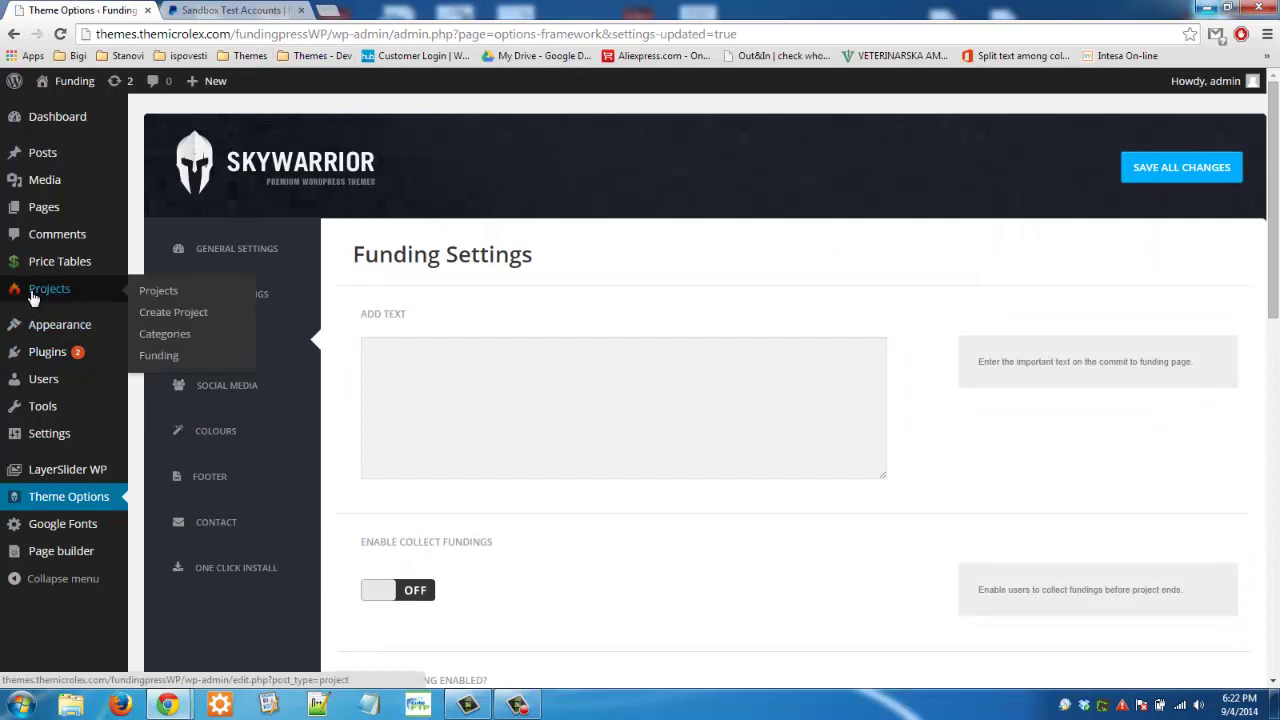
left_click(158, 356)
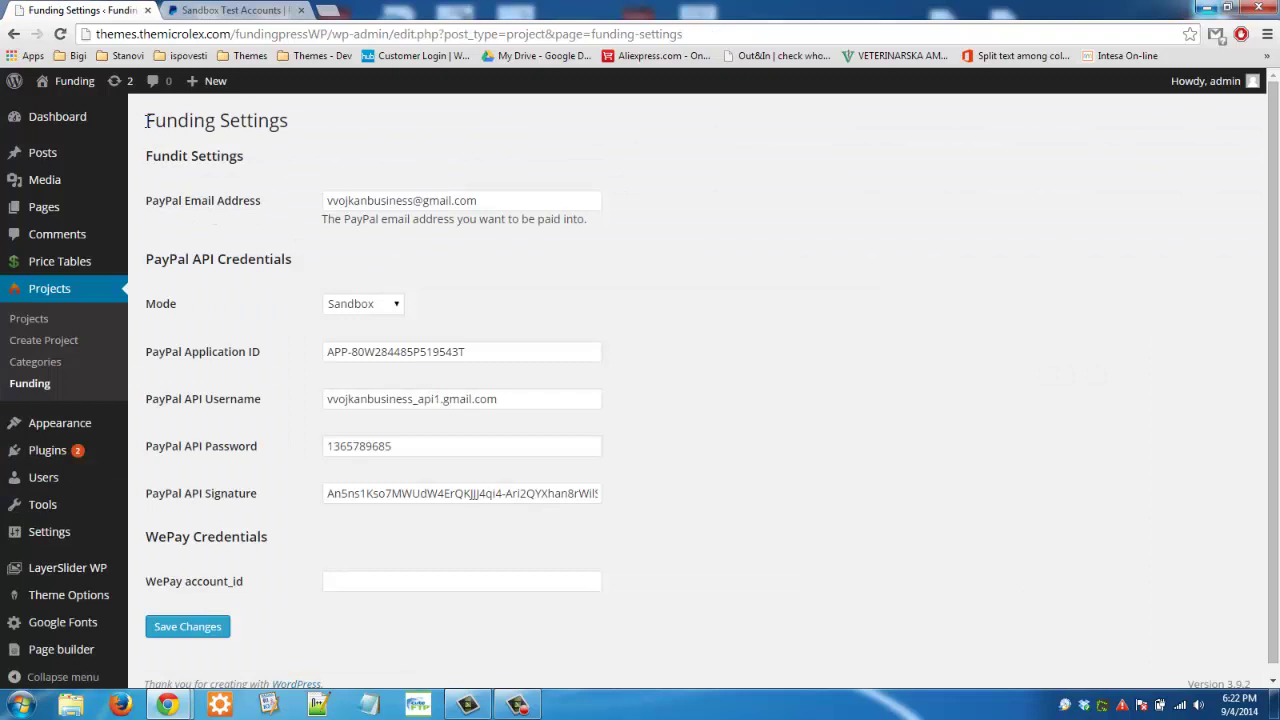
mouse_move(146, 120)
left_mouse_down()
mouse_move(338, 308)
mouse_move(380, 455)
mouse_move(576, 462)
mouse_move(629, 497)
left_mouse_up()
left_click(629, 497)
left_click_drag(147, 201, 246, 214)
left_click(246, 214)
left_click(157, 203)
left_click_drag(159, 202, 268, 205)
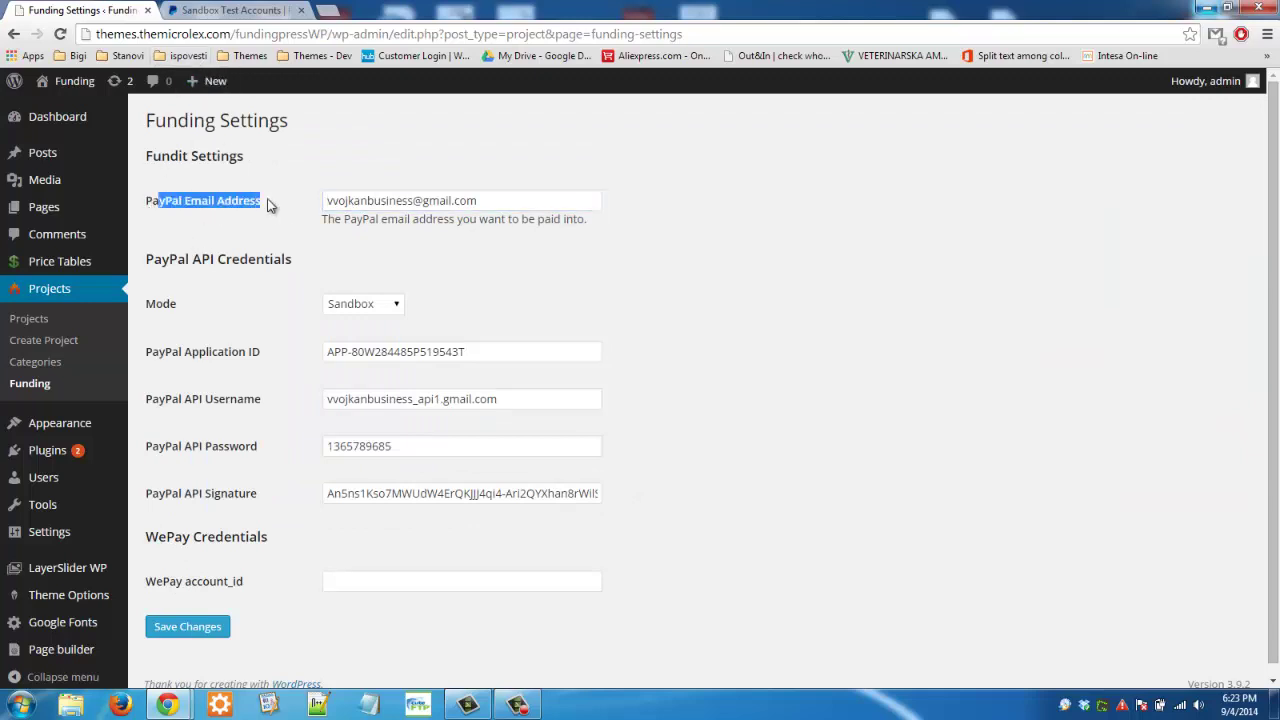
double_click(414, 200)
left_click(500, 172)
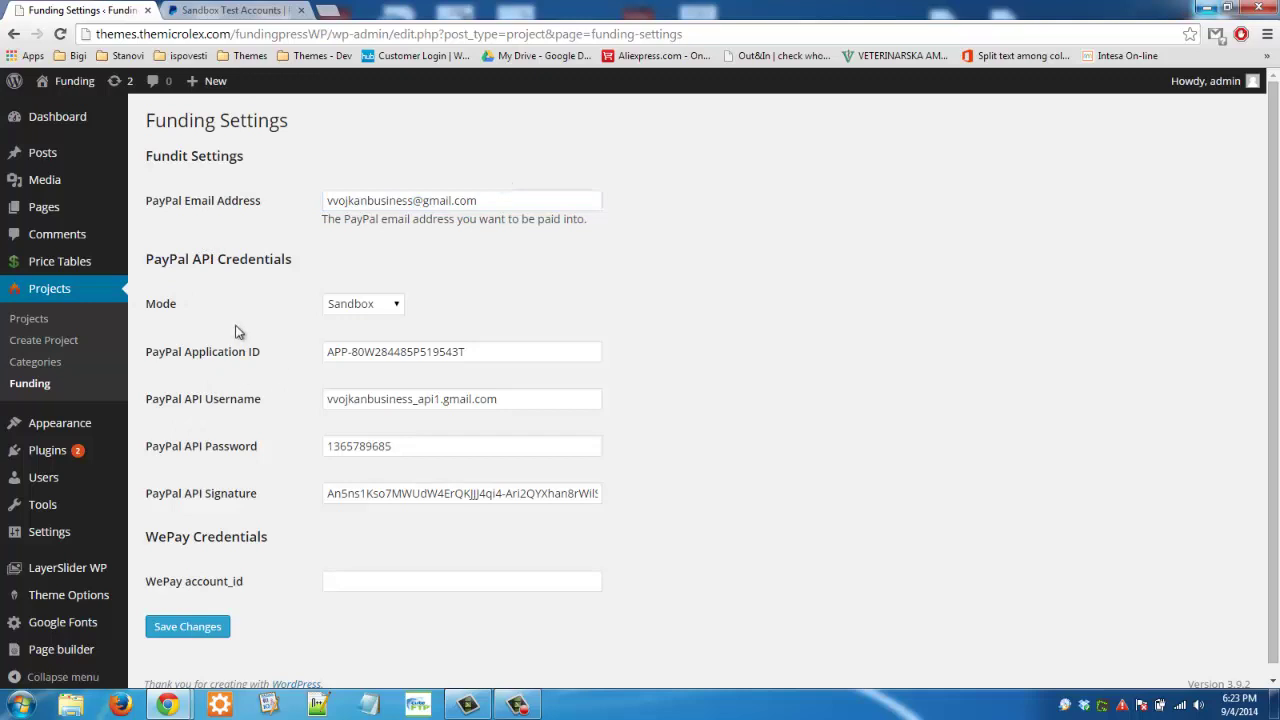
Step: Keep Mode on Sandbox, then view the four test accounts on PayPal Developer's Sandbox accounts page
left_click(346, 312)
left_click(348, 324)
left_click(212, 12)
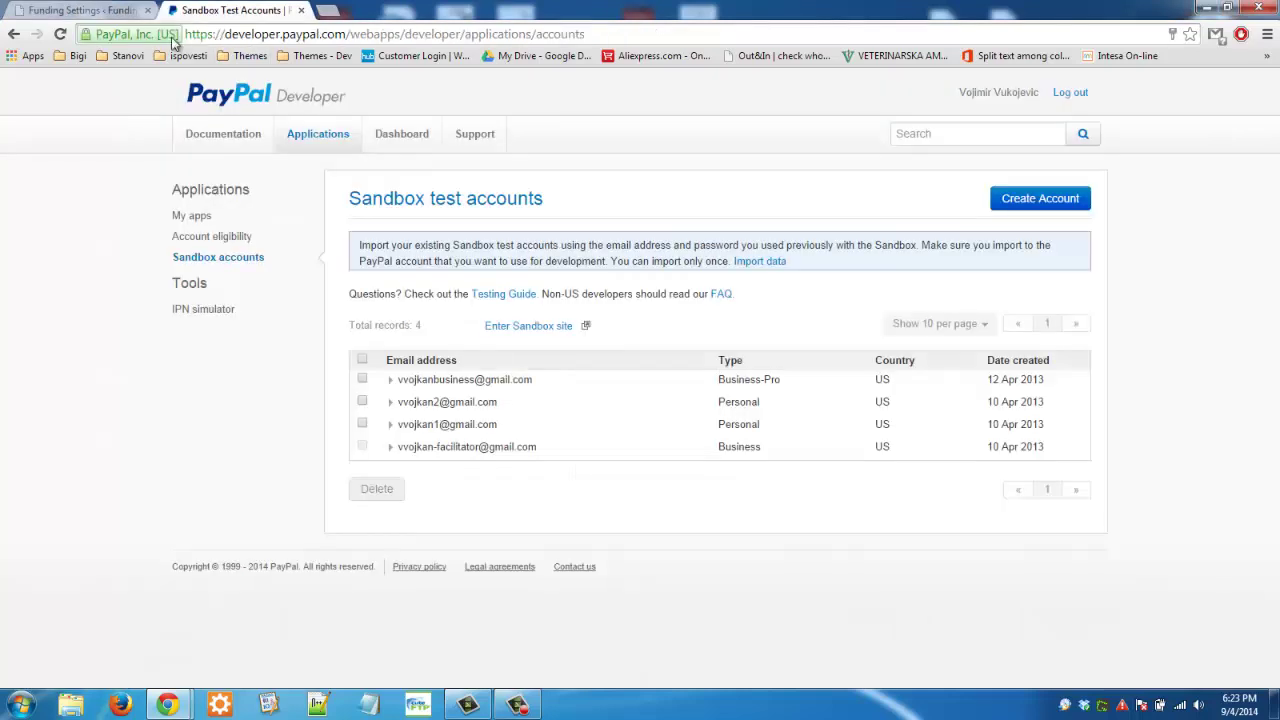
left_click_drag(227, 34, 346, 34)
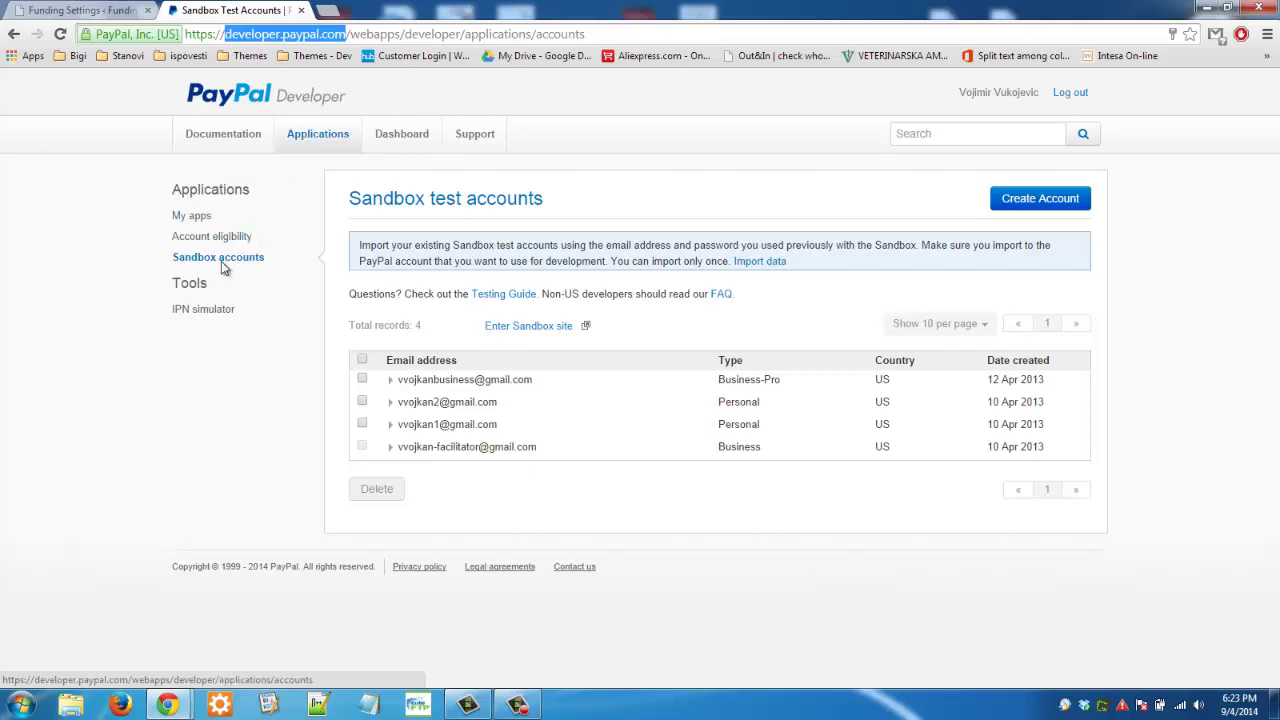
left_click_drag(170, 262, 277, 262)
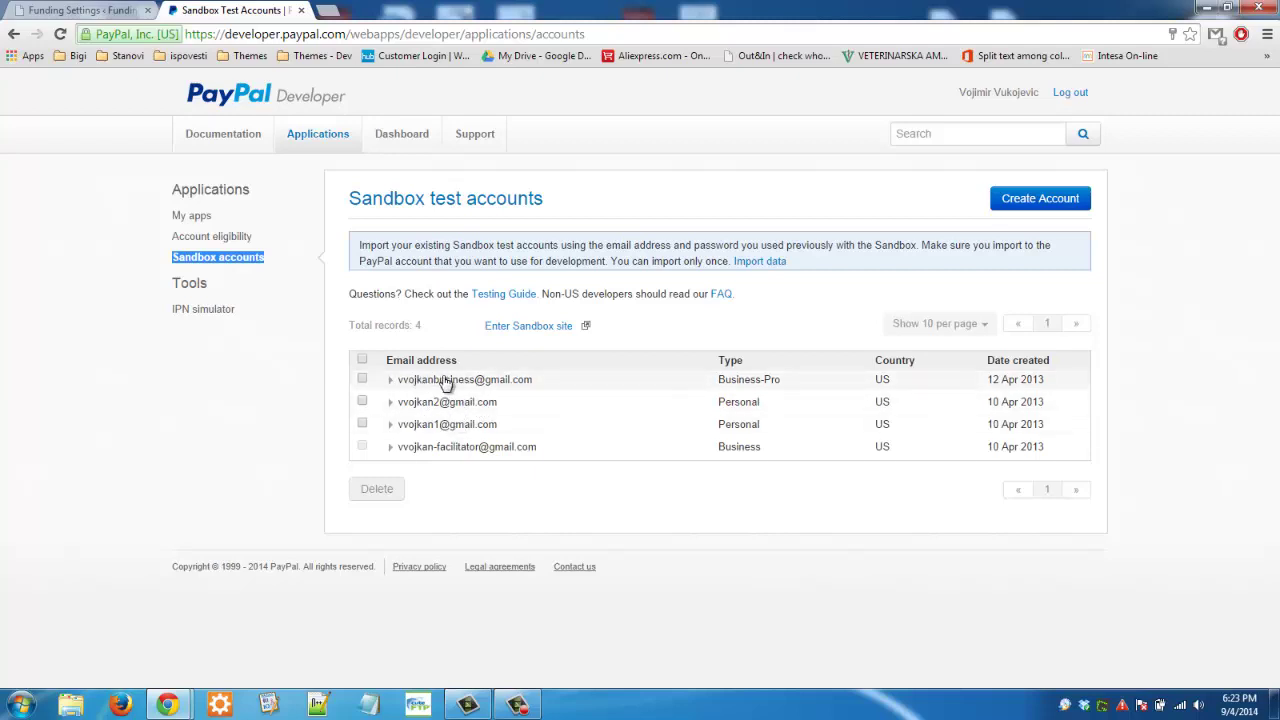
left_click(100, 10)
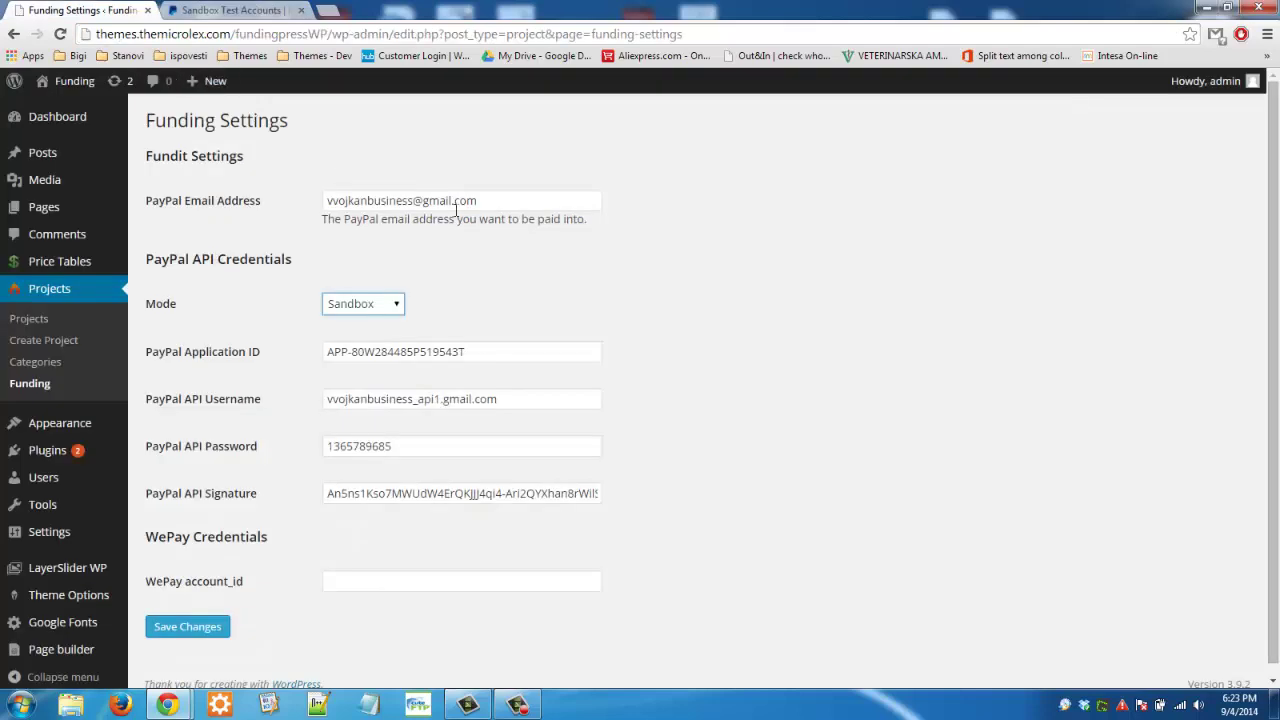
left_click_drag(496, 200, 324, 208)
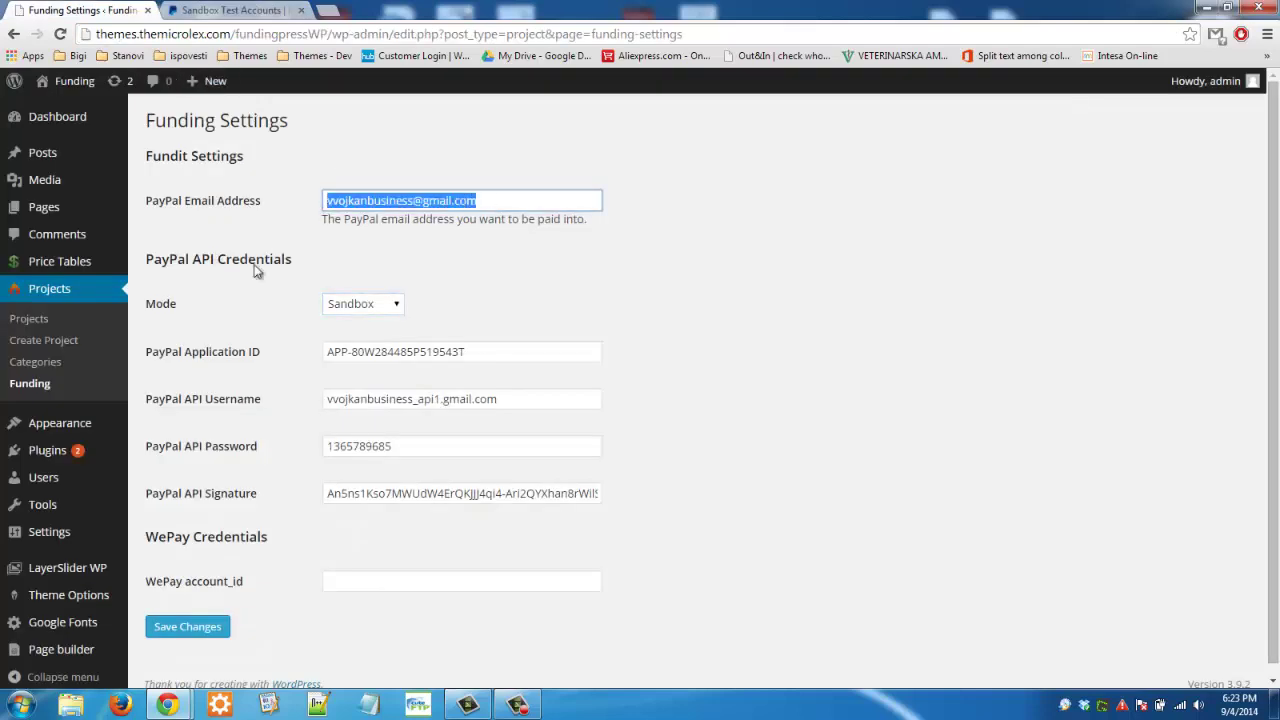
left_click(200, 371)
left_click_drag(148, 357, 251, 354)
left_click(252, 355)
left_click(411, 357)
double_click(413, 353)
left_click(457, 324)
left_click_drag(470, 351, 326, 352)
left_click(277, 289)
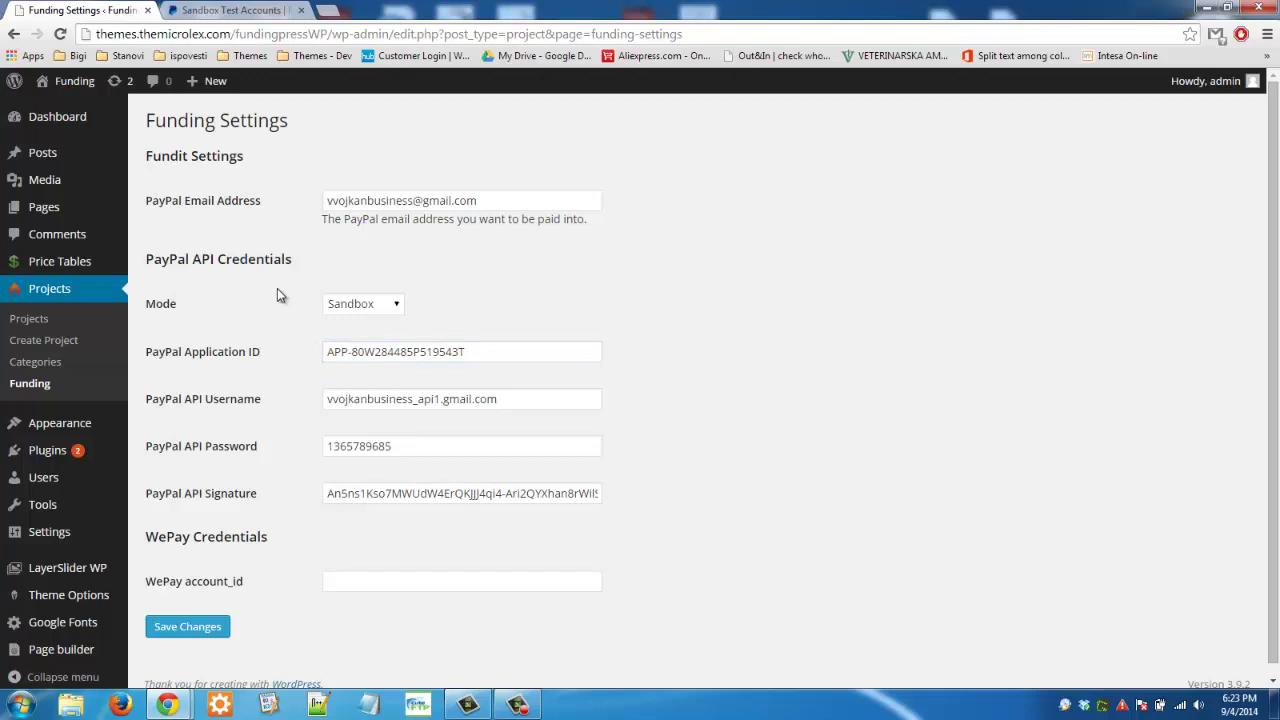
left_click_drag(325, 351, 486, 349)
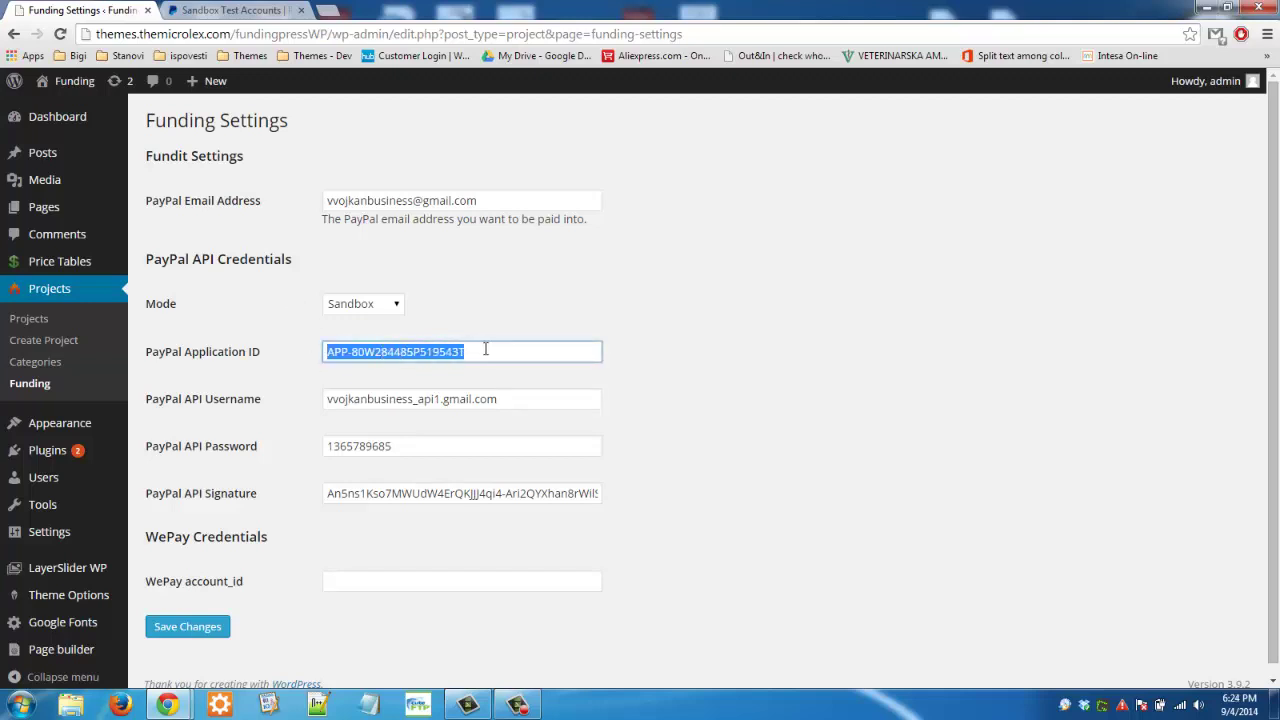
left_click(477, 329)
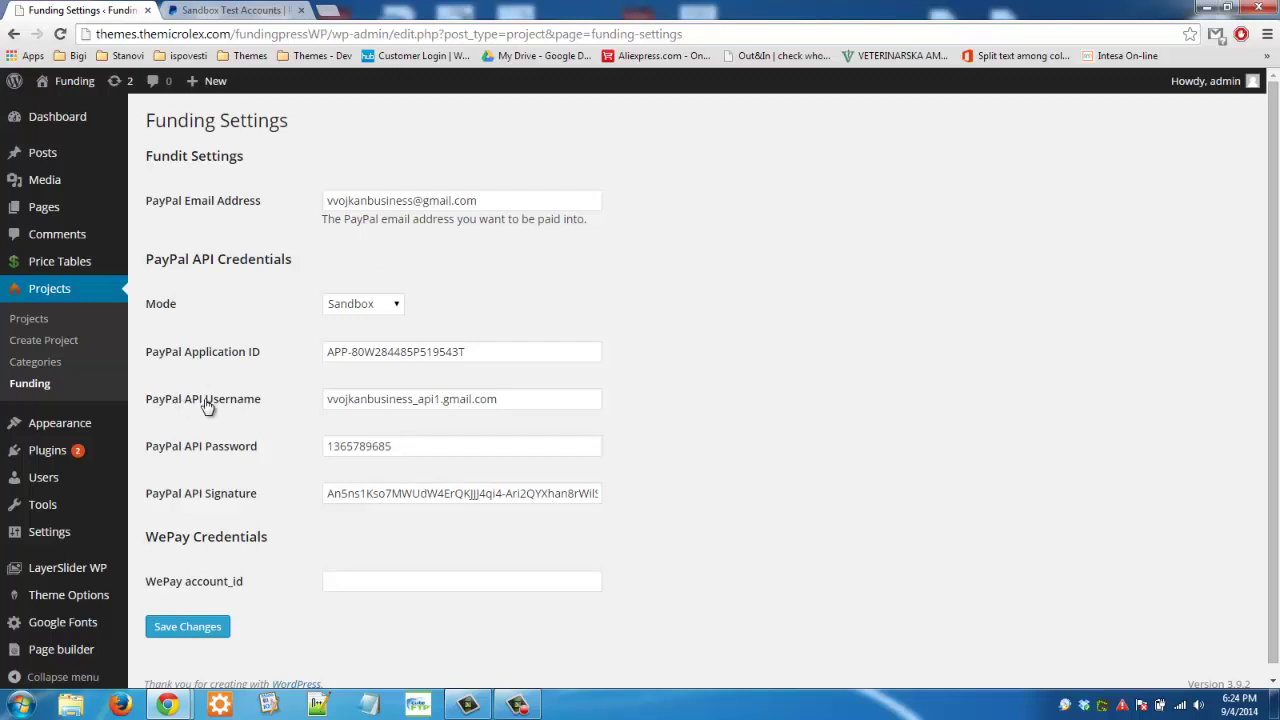
Step: Open the Business-Pro test account's profile, view its API credentials and select the API username
left_click(236, 10)
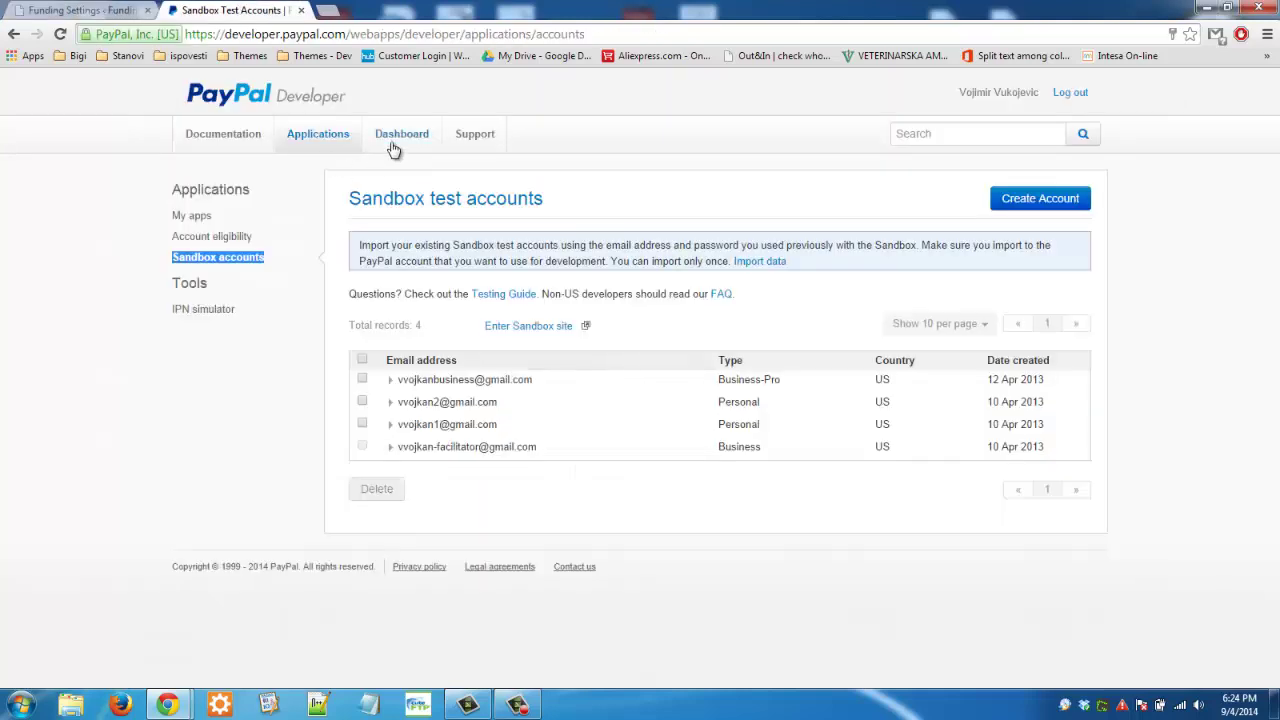
left_click(391, 382)
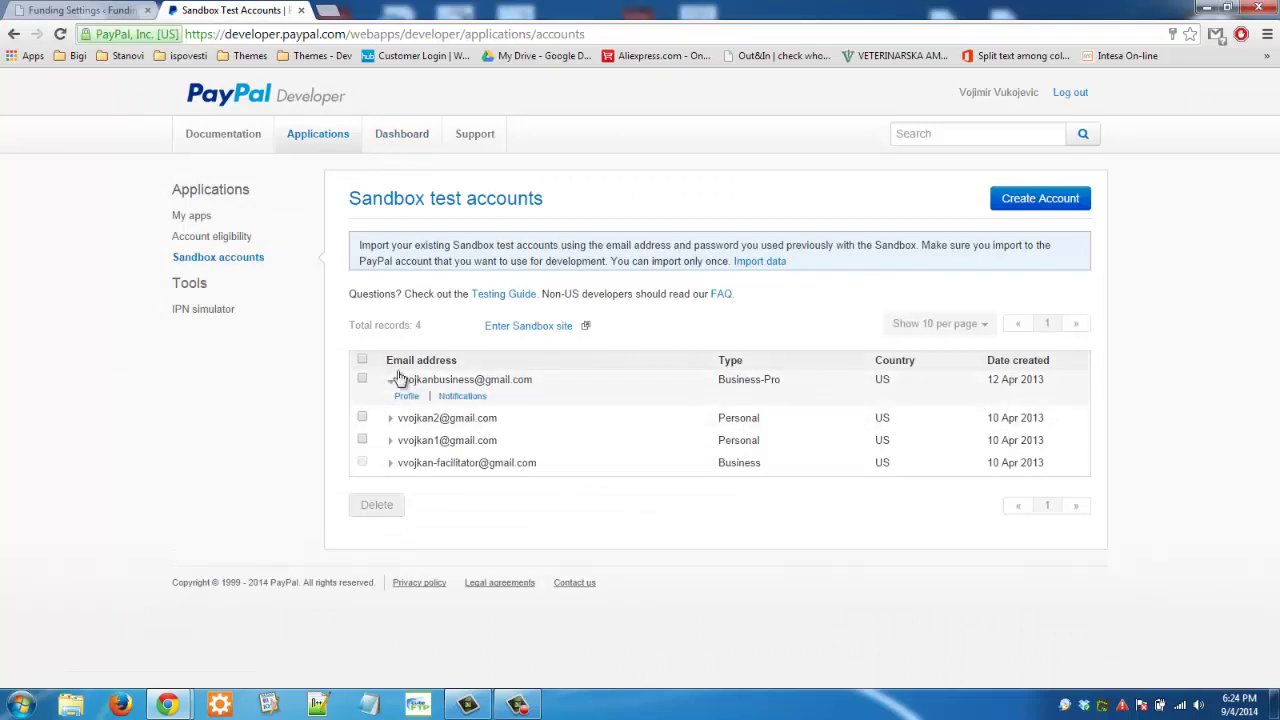
left_click(409, 398)
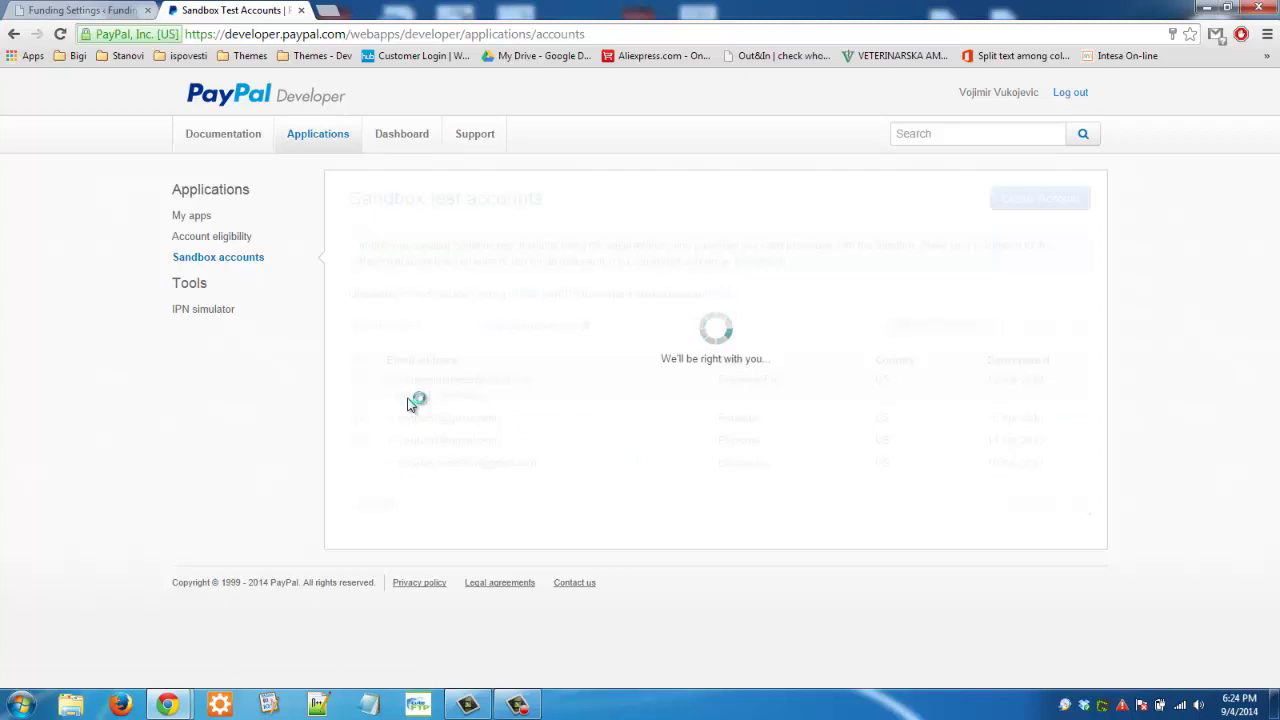
left_click(829, 185)
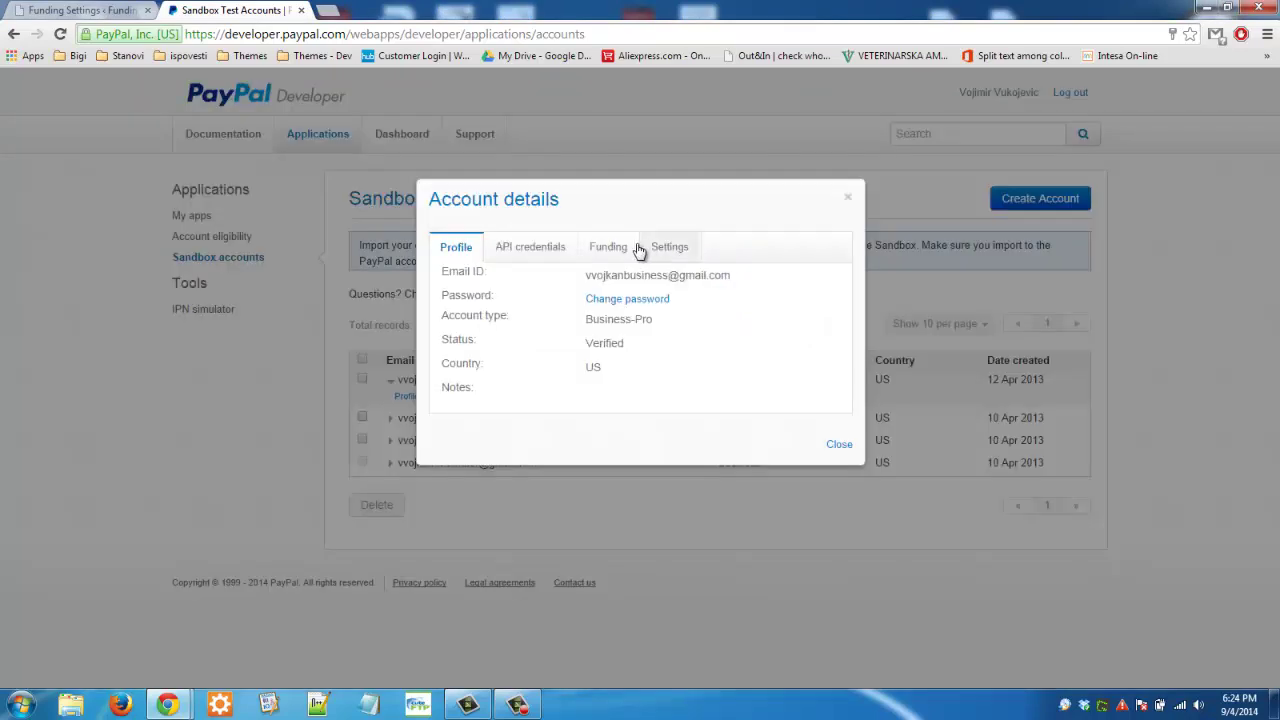
left_click(508, 252)
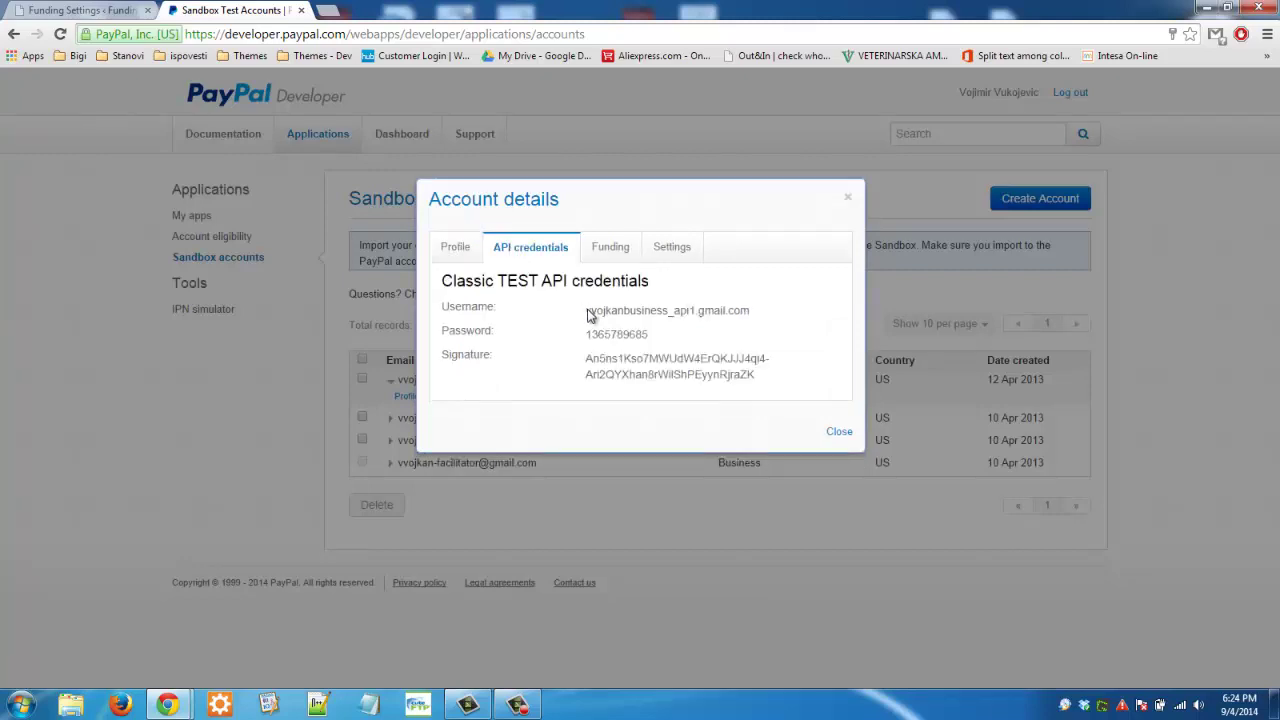
left_click_drag(588, 314, 760, 320)
key("ctrl+c")
Step: Paste the sandbox API username into WordPress and copy the sandbox API password across
left_click(100, 10)
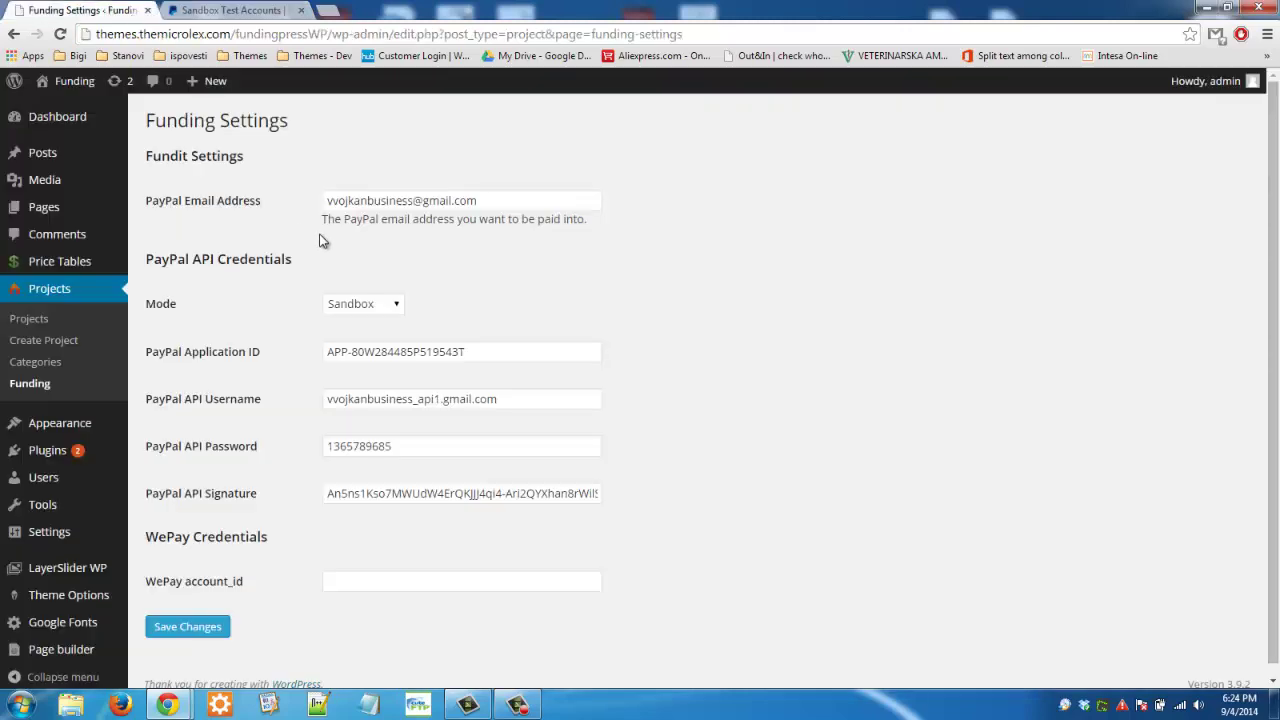
left_click(340, 397)
key("ctrl+a")
key("ctrl+v")
left_click(372, 442)
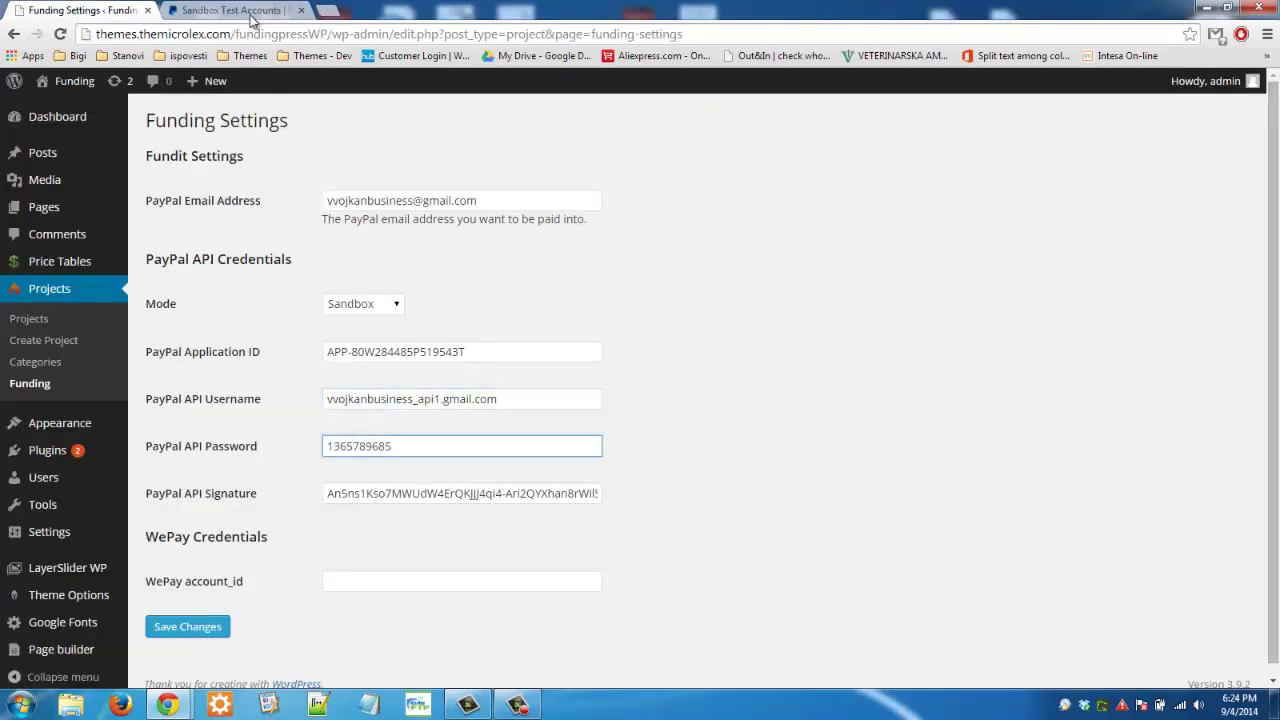
left_click(251, 17)
double_click(616, 336)
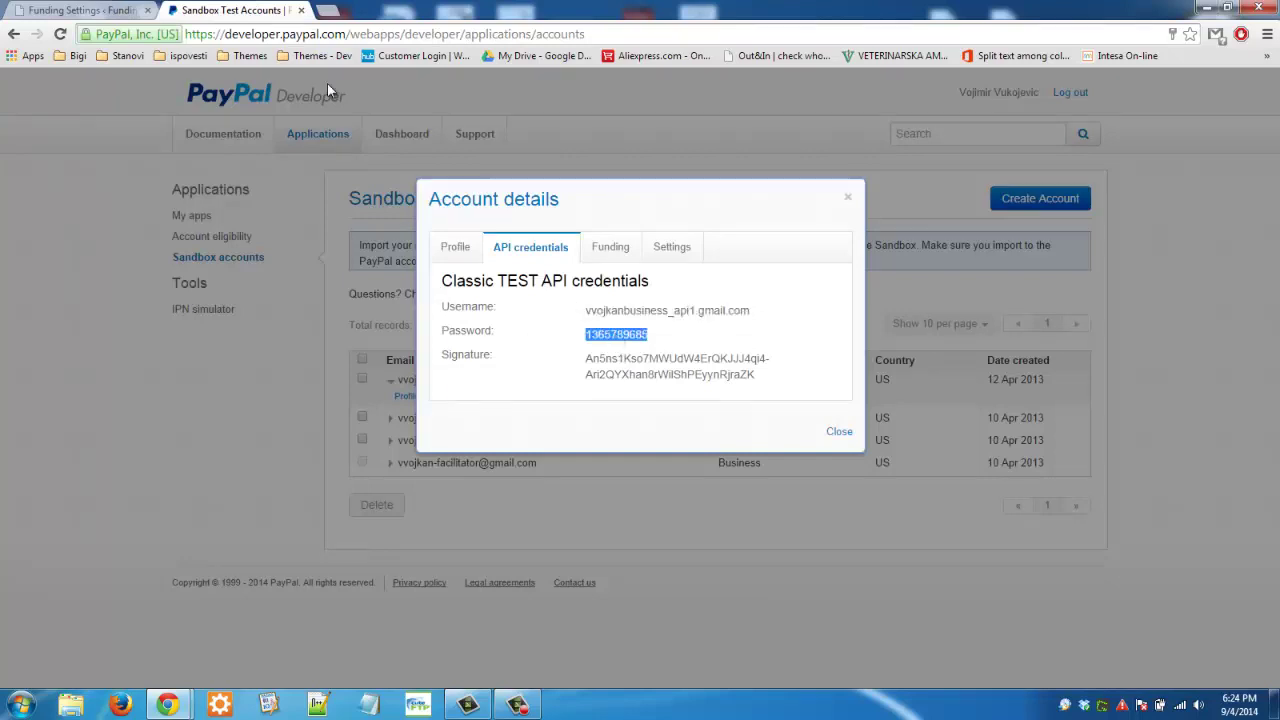
left_click(128, 12)
left_click(406, 443)
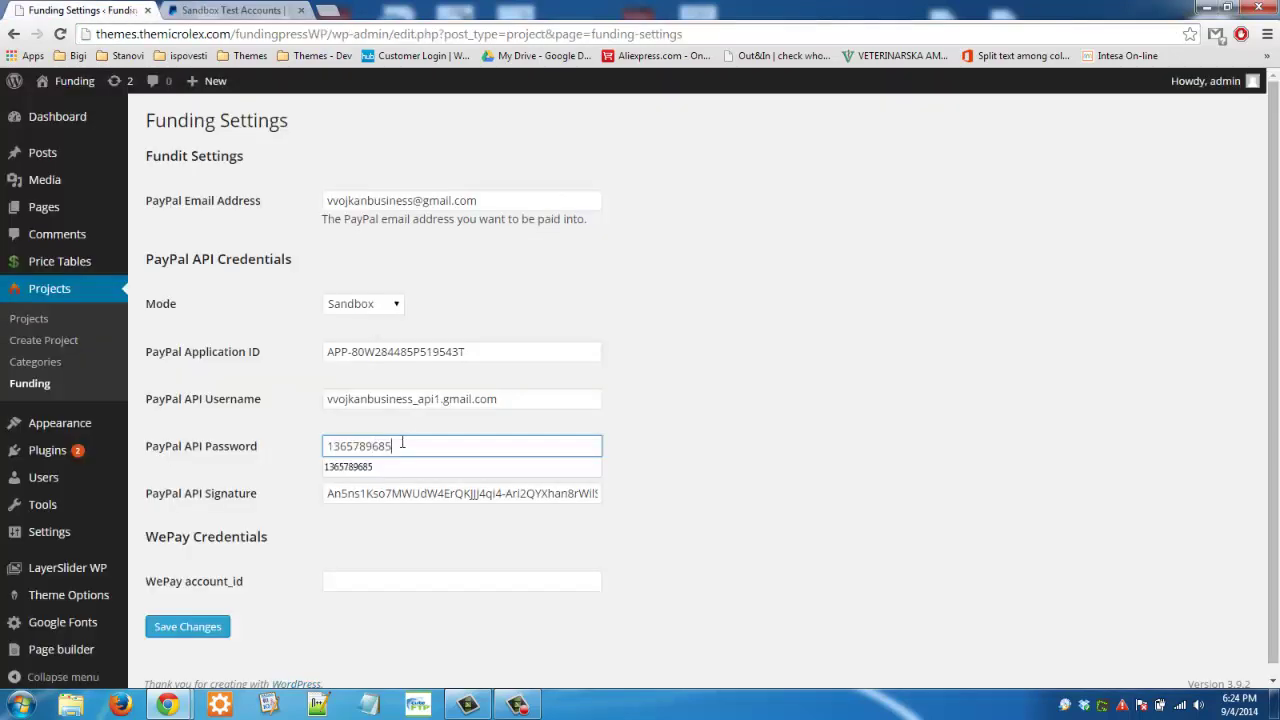
Step: Replace the PayPal API Signature with the sandbox signature and save the funding settings
left_click(247, 11)
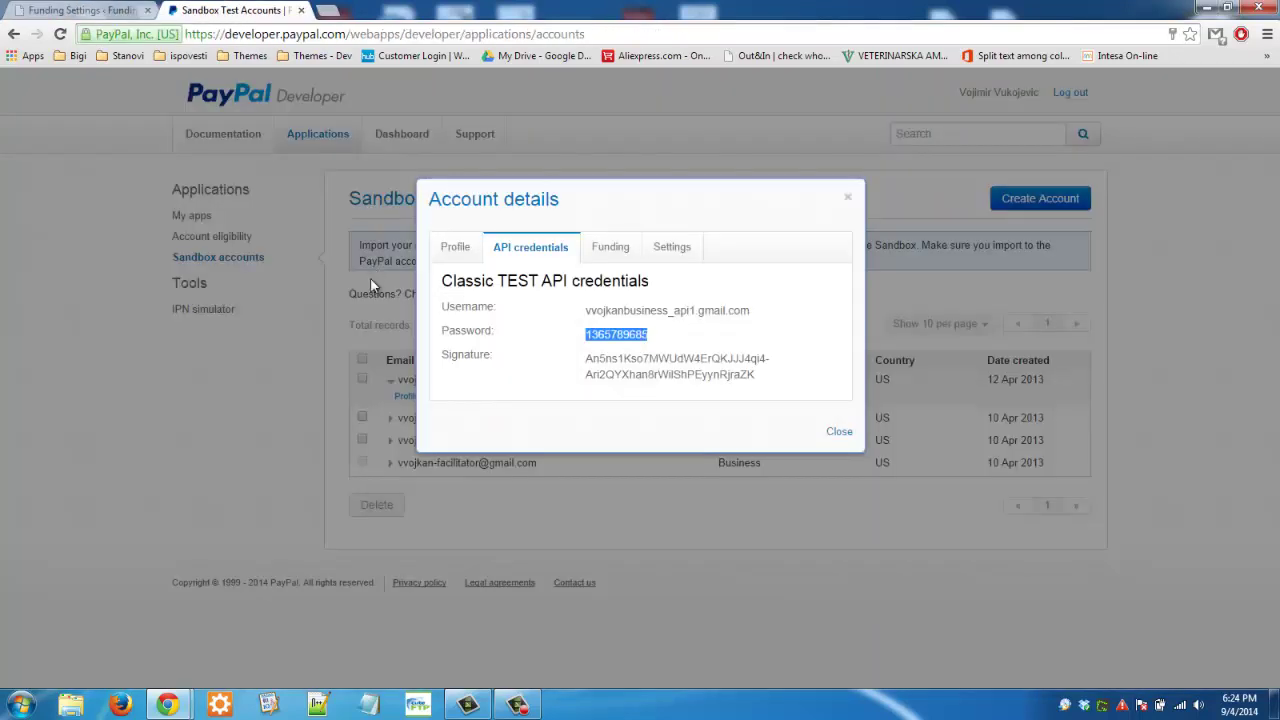
double_click(457, 357)
left_click_drag(590, 362, 766, 384)
left_click(112, 12)
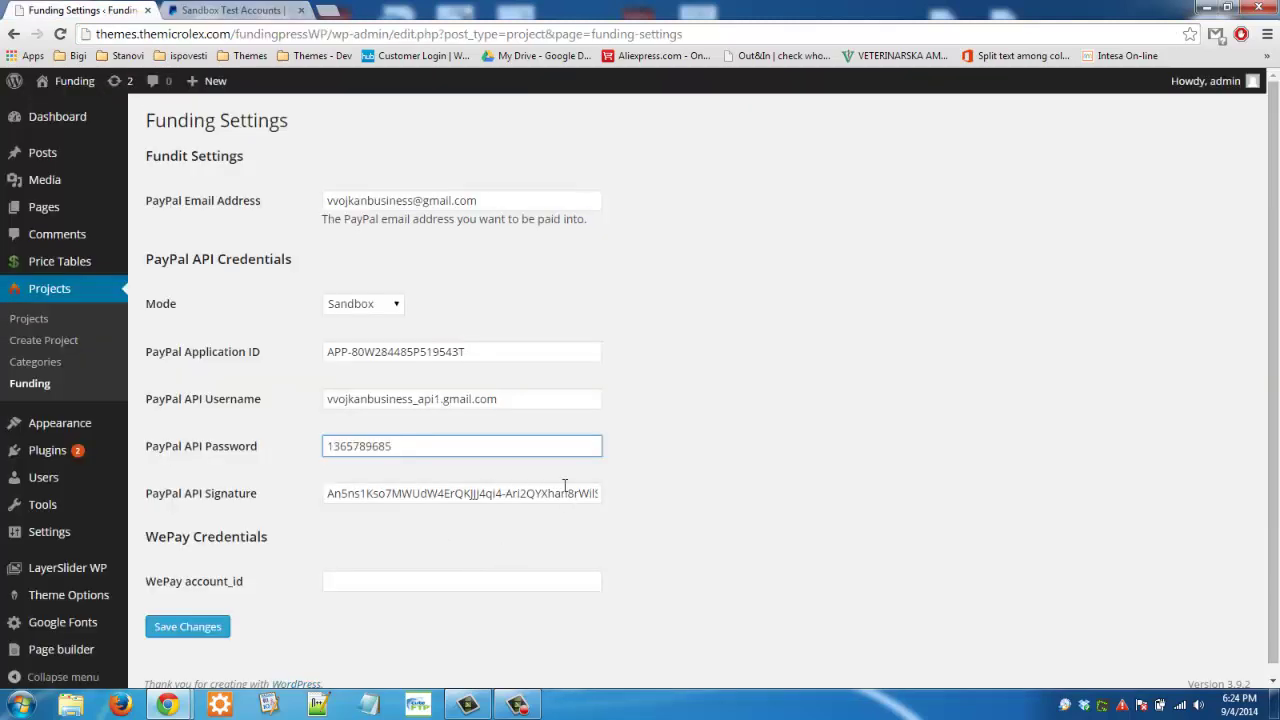
mouse_move(556, 494)
left_mouse_down()
mouse_move(766, 491)
mouse_move(752, 498)
left_mouse_up()
left_click(535, 498)
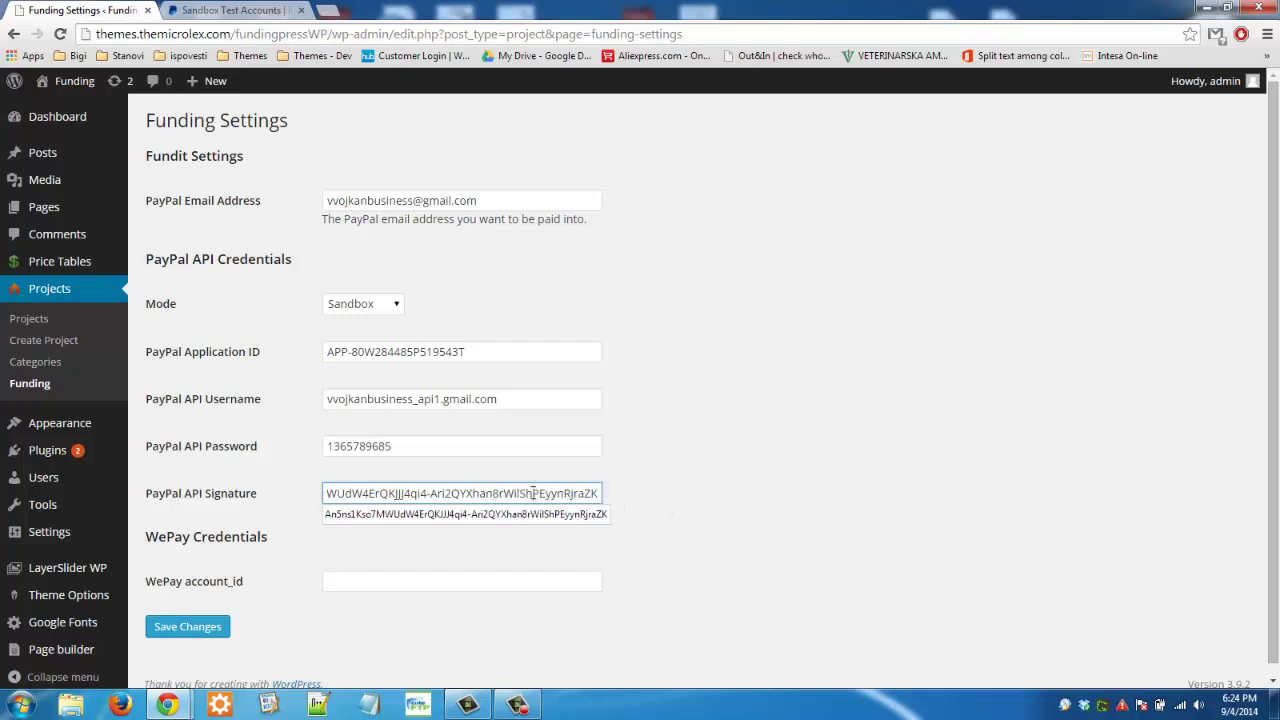
scroll(208, 578, "down", 1)
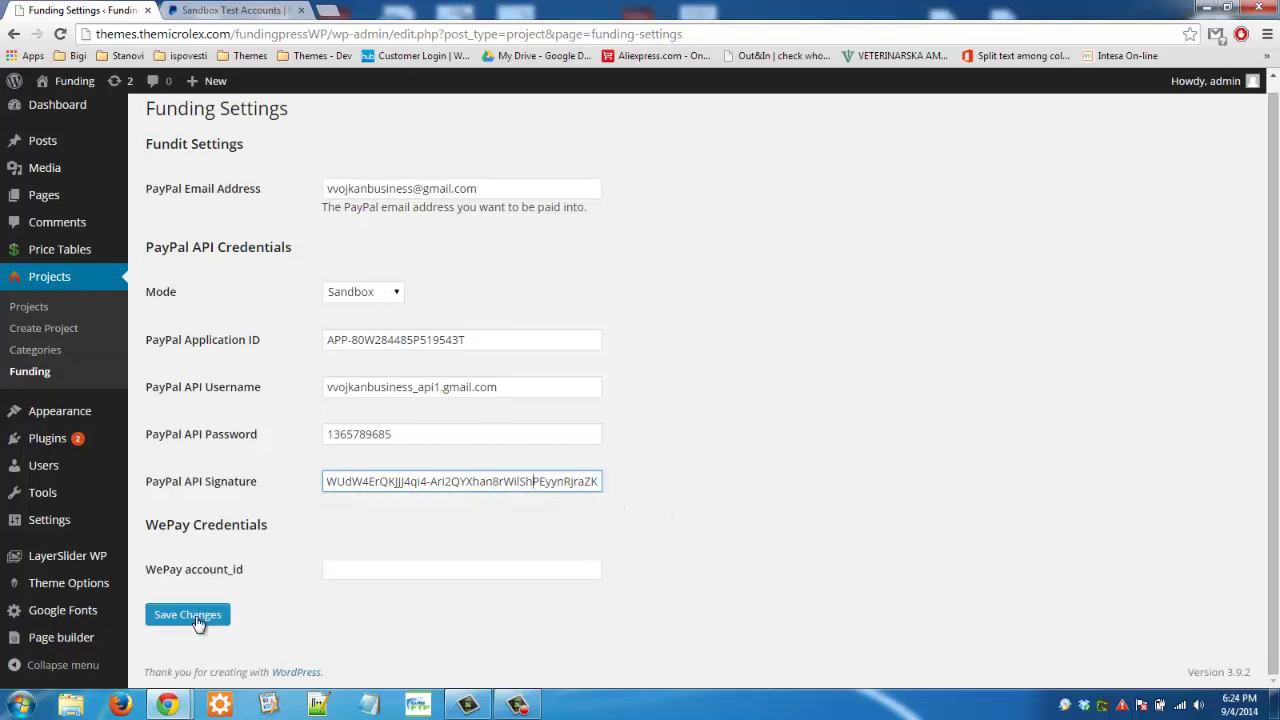
left_click(197, 617)
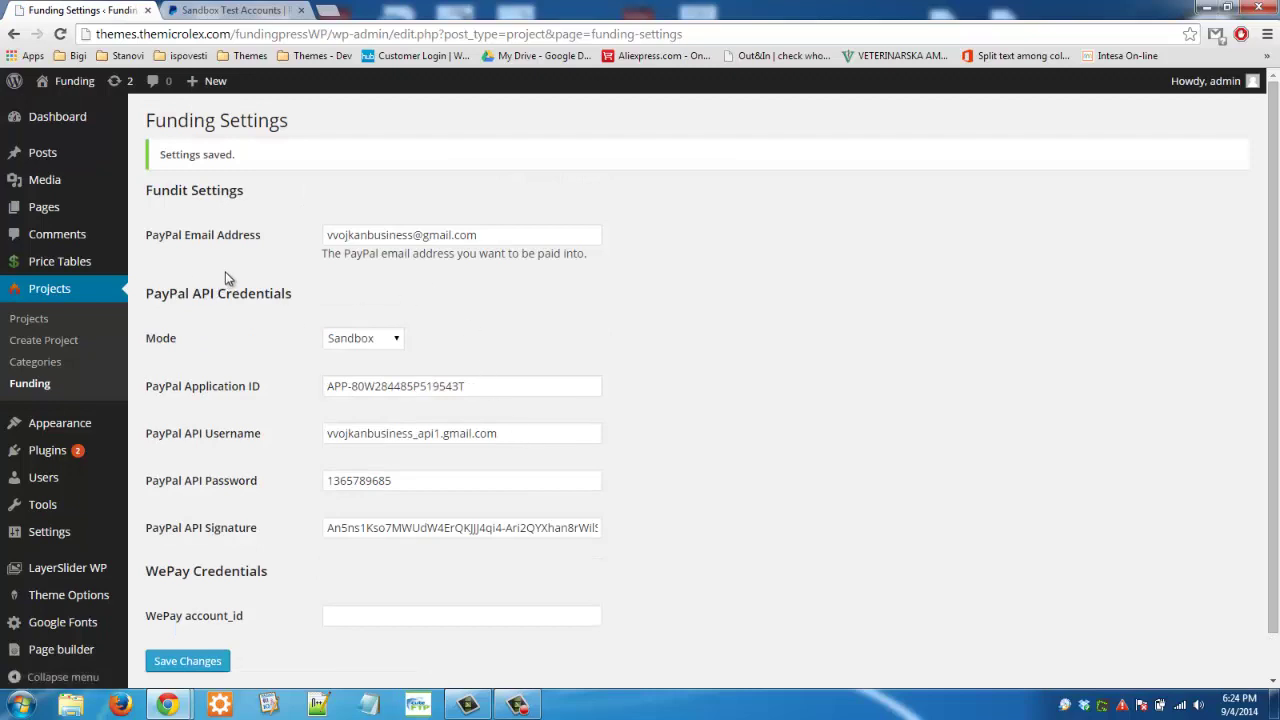
Step: Switch to the public Funding site window and go to the My account page
mouse_move(180, 700)
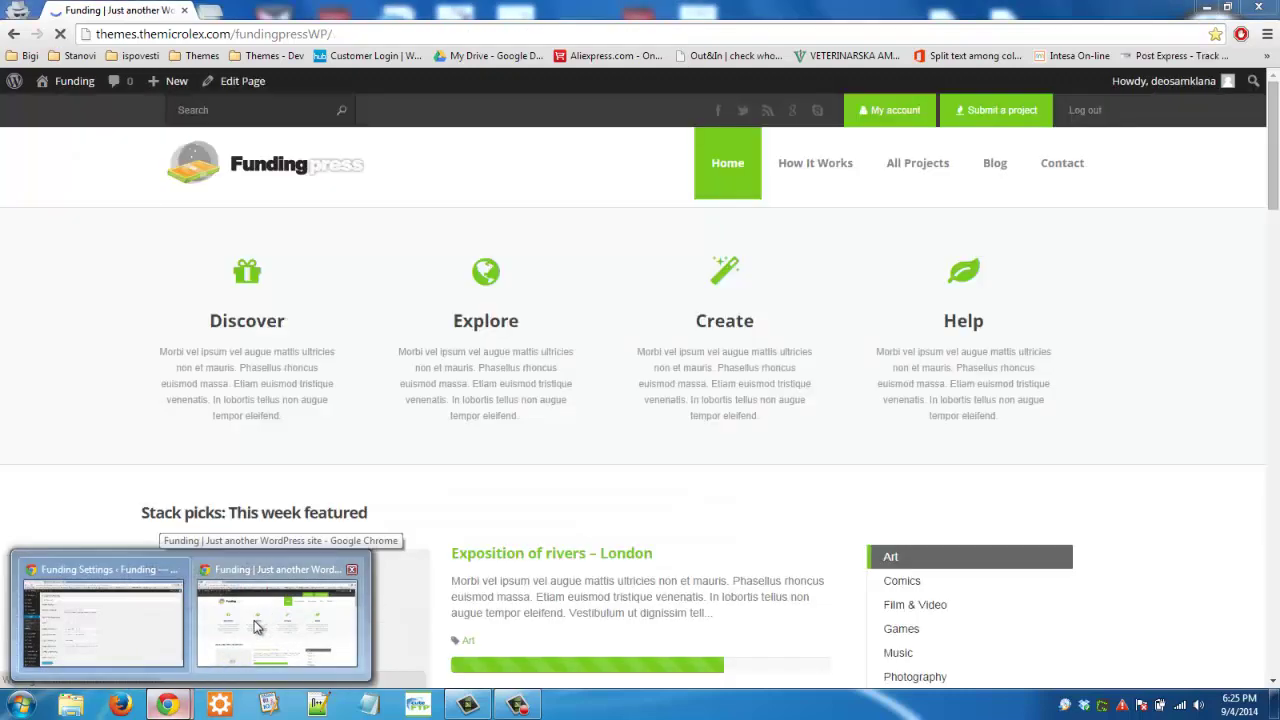
left_click(255, 626)
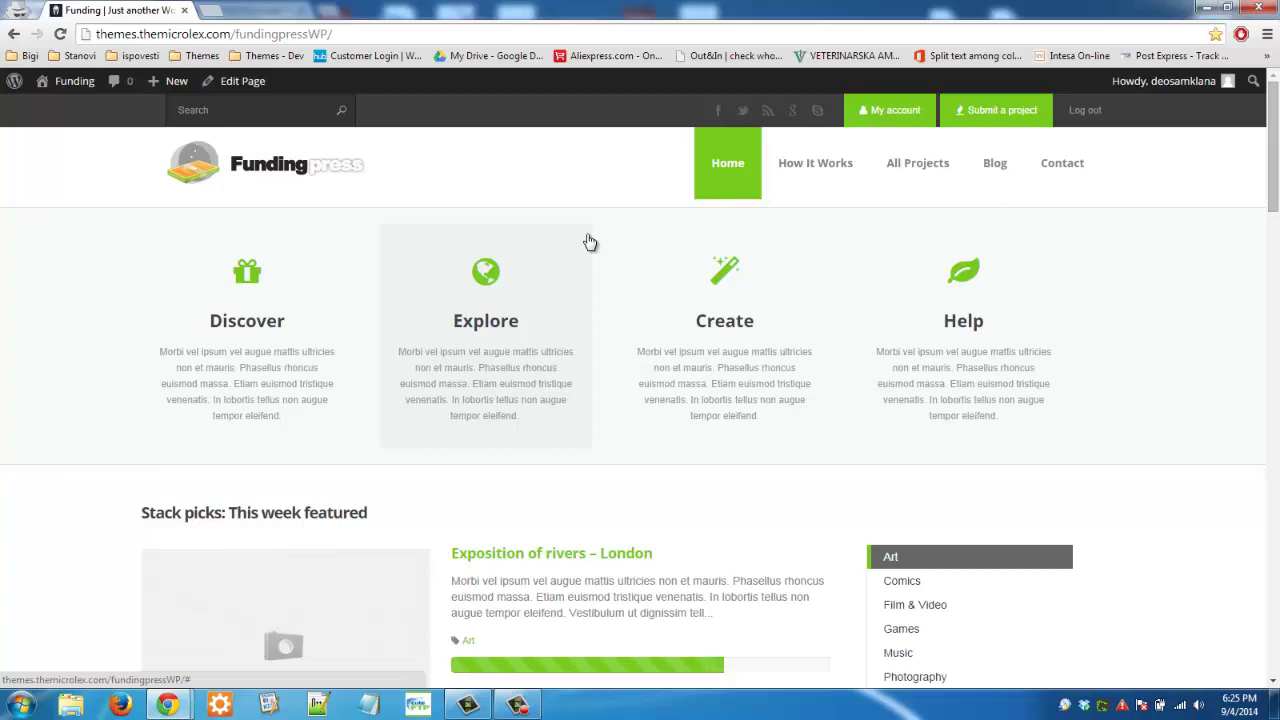
left_click(913, 117)
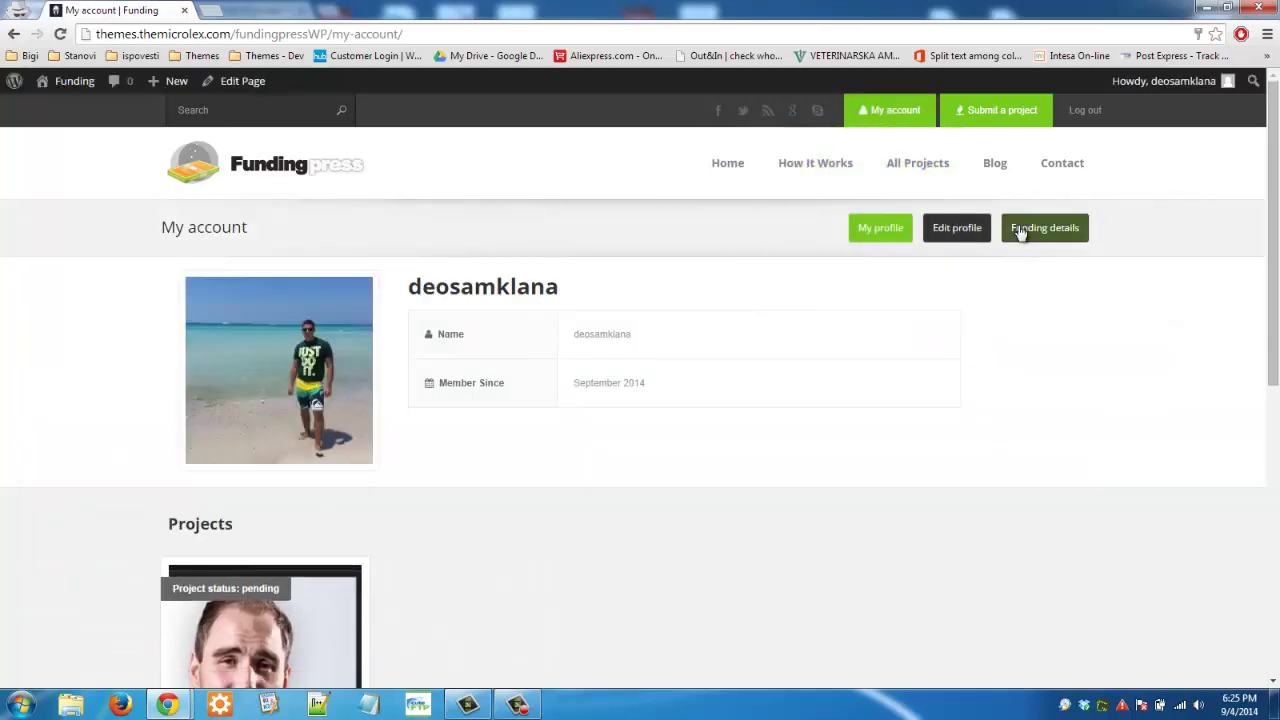
Step: Open the Funding details form and copy the Personal sandbox account's email from PayPal
left_click(1041, 228)
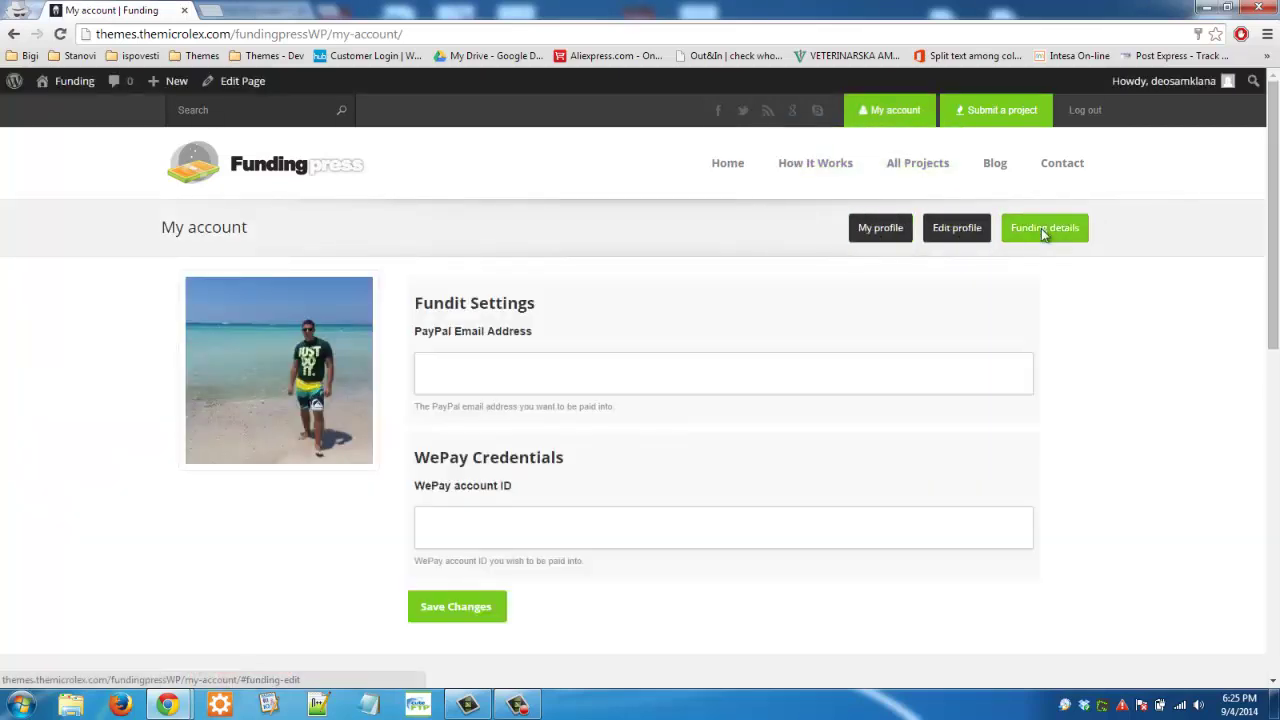
left_click(536, 374)
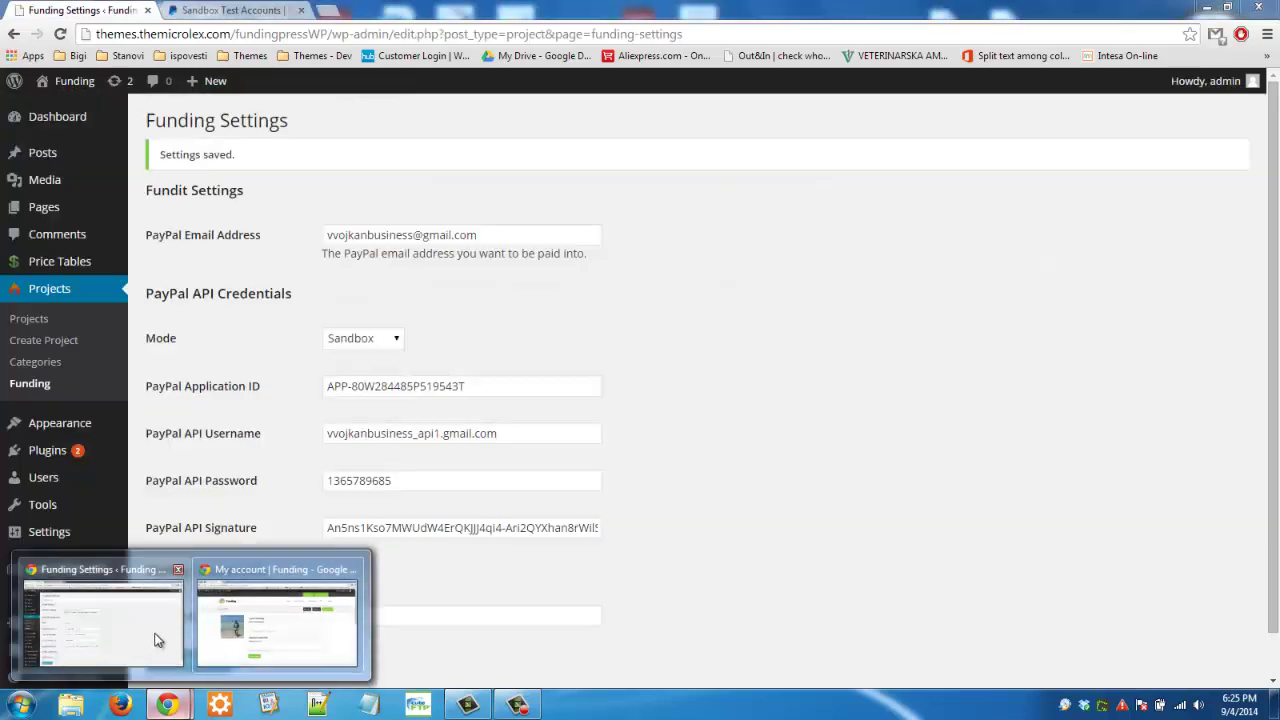
left_click(150, 635)
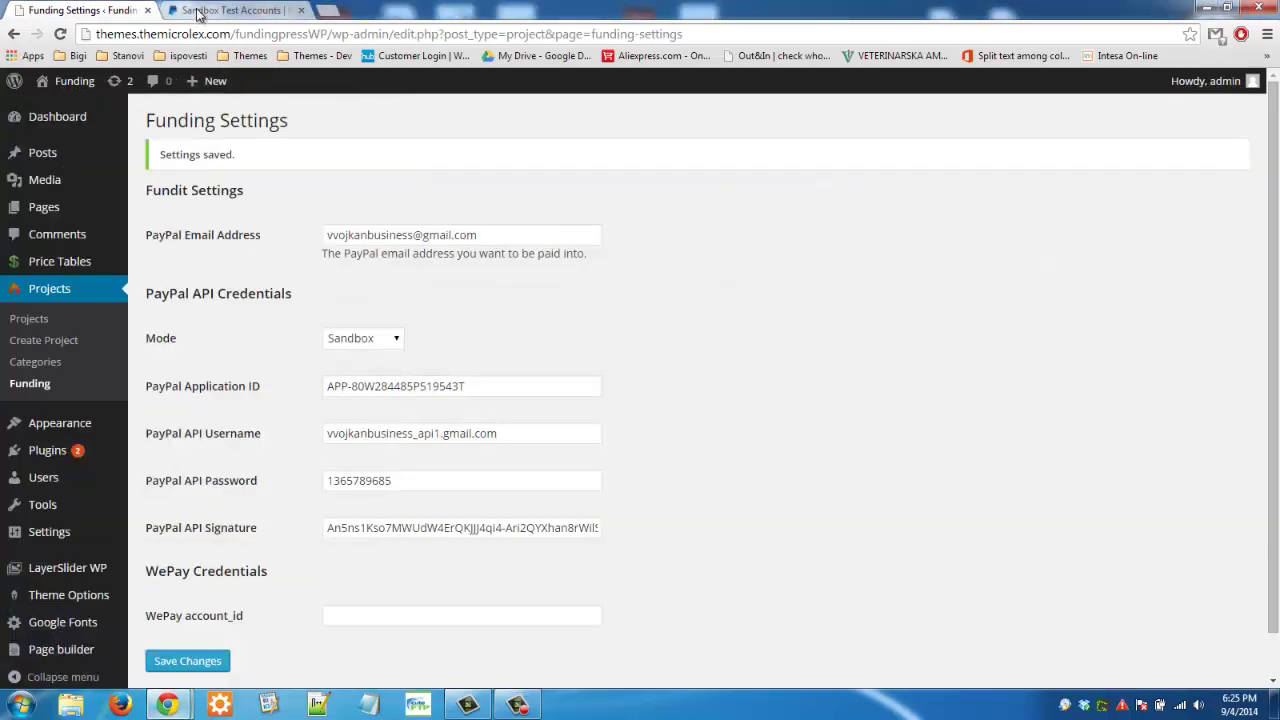
left_click(197, 14)
left_click(846, 203)
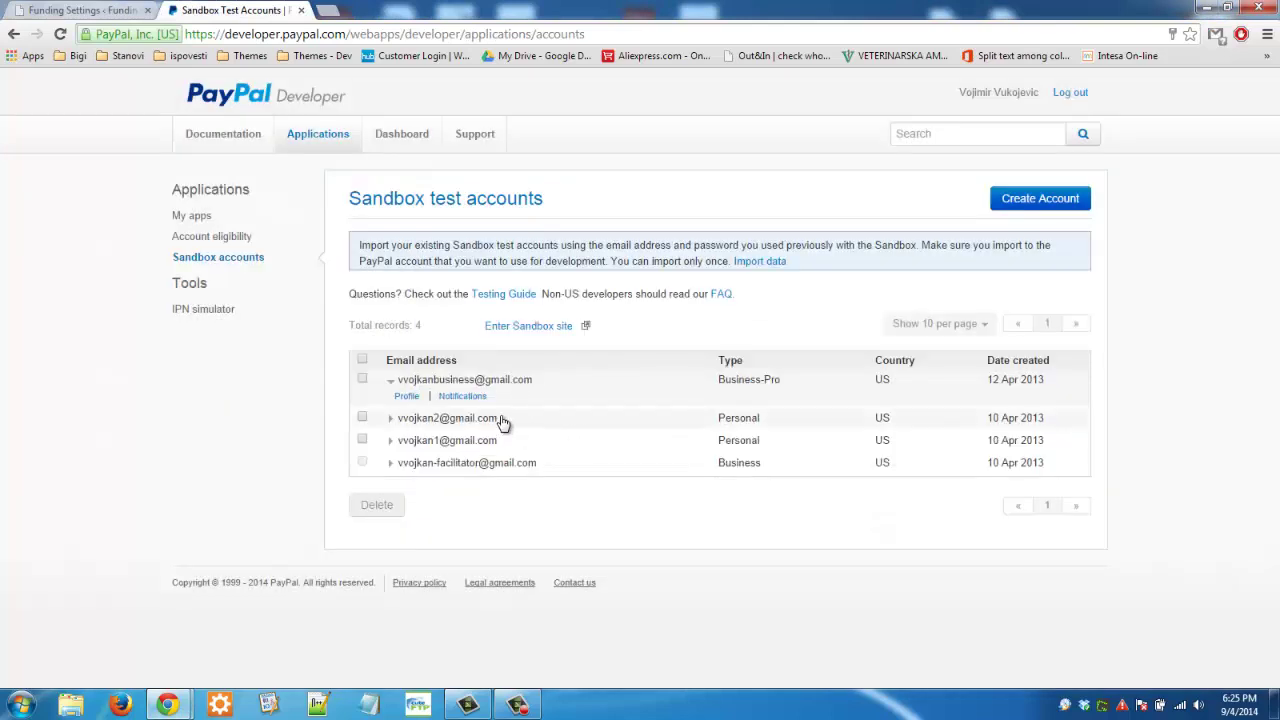
left_click_drag(502, 422, 397, 426)
key("ctrl+c")
Step: Paste the sandbox email into PayPal Email Address, save, and confirm it persisted
mouse_move(167, 705)
left_click(270, 620)
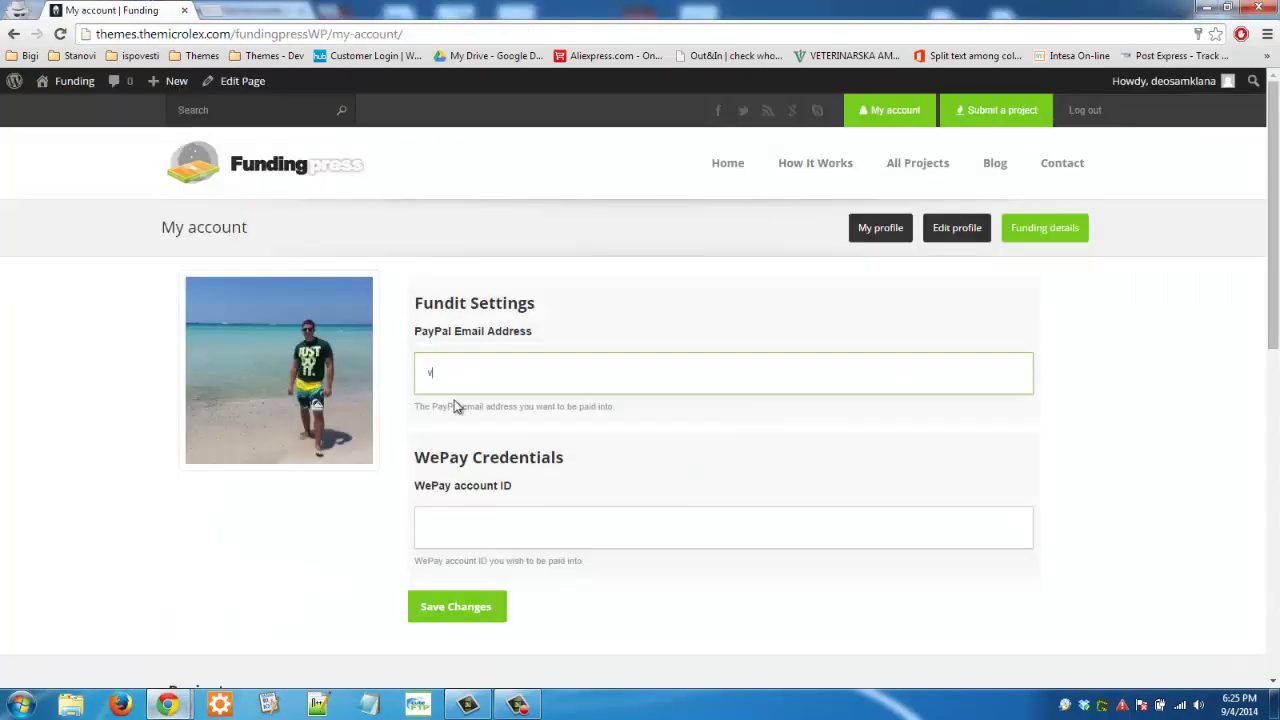
key("ctrl+v")
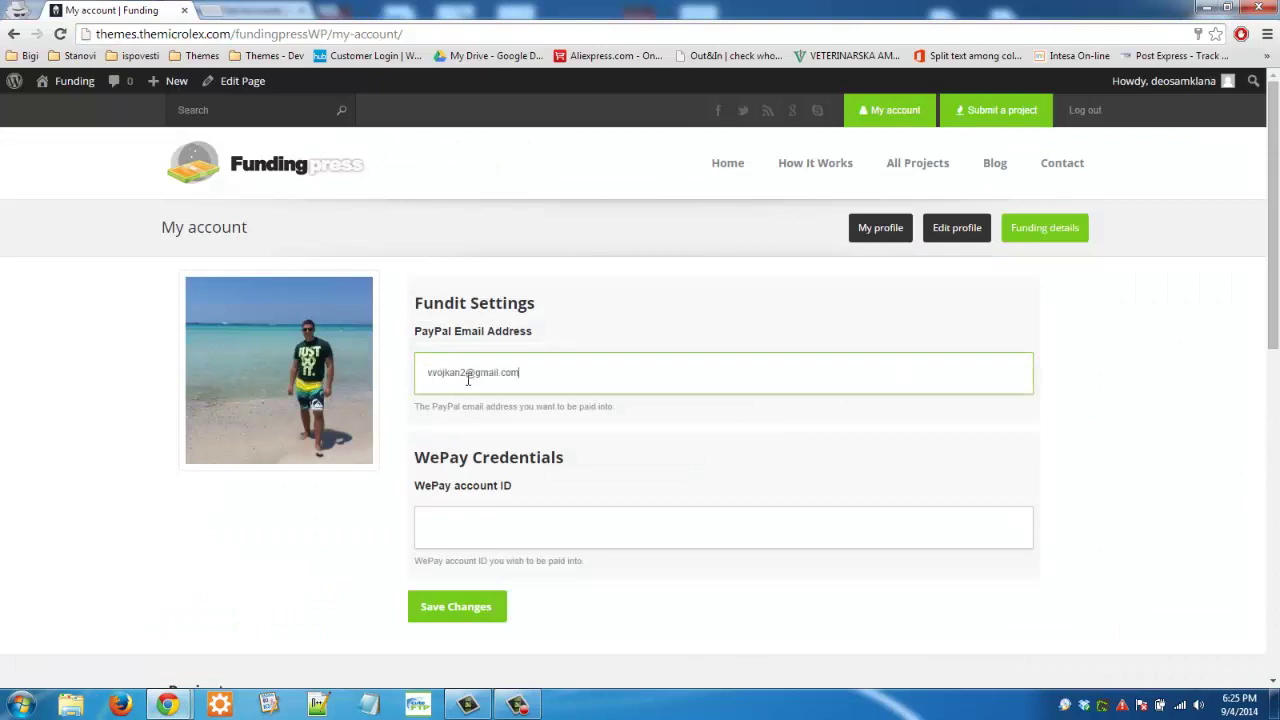
left_click(438, 607)
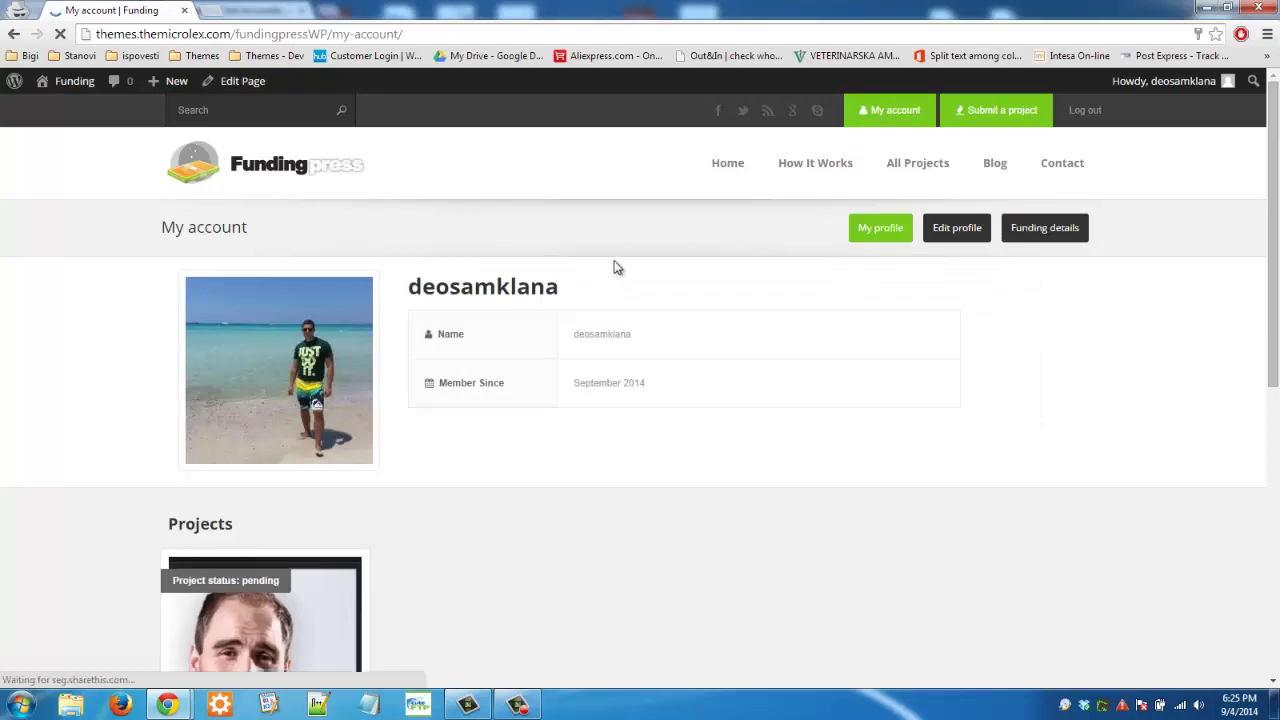
left_click(1052, 228)
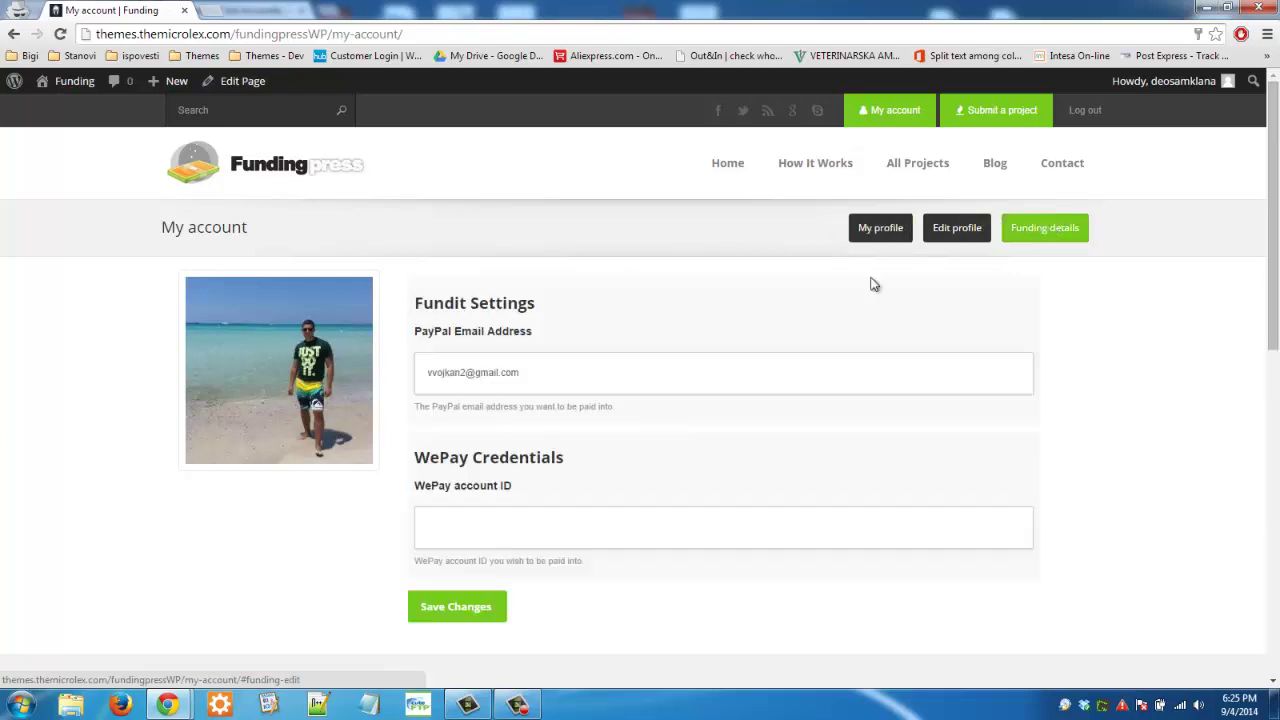
left_click_drag(567, 366, 404, 379)
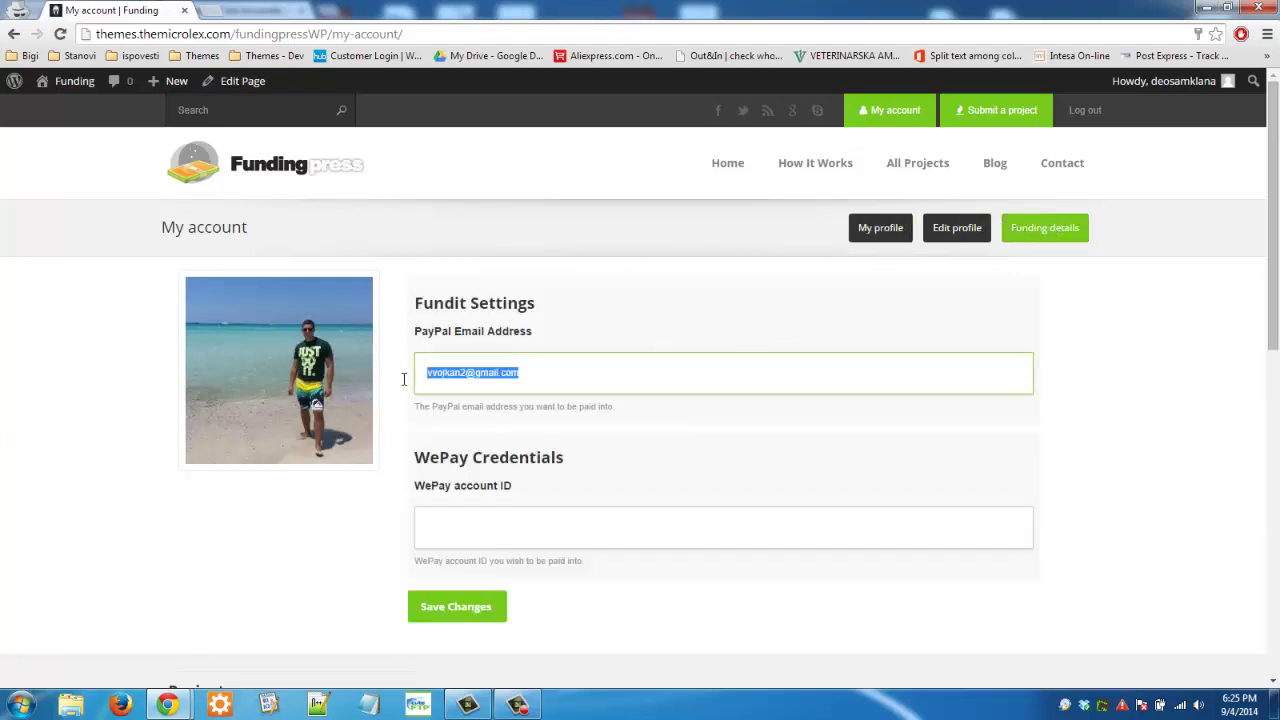
Step: Start a new project on Submit project titled 'FundingPress Paypal'
left_click(971, 109)
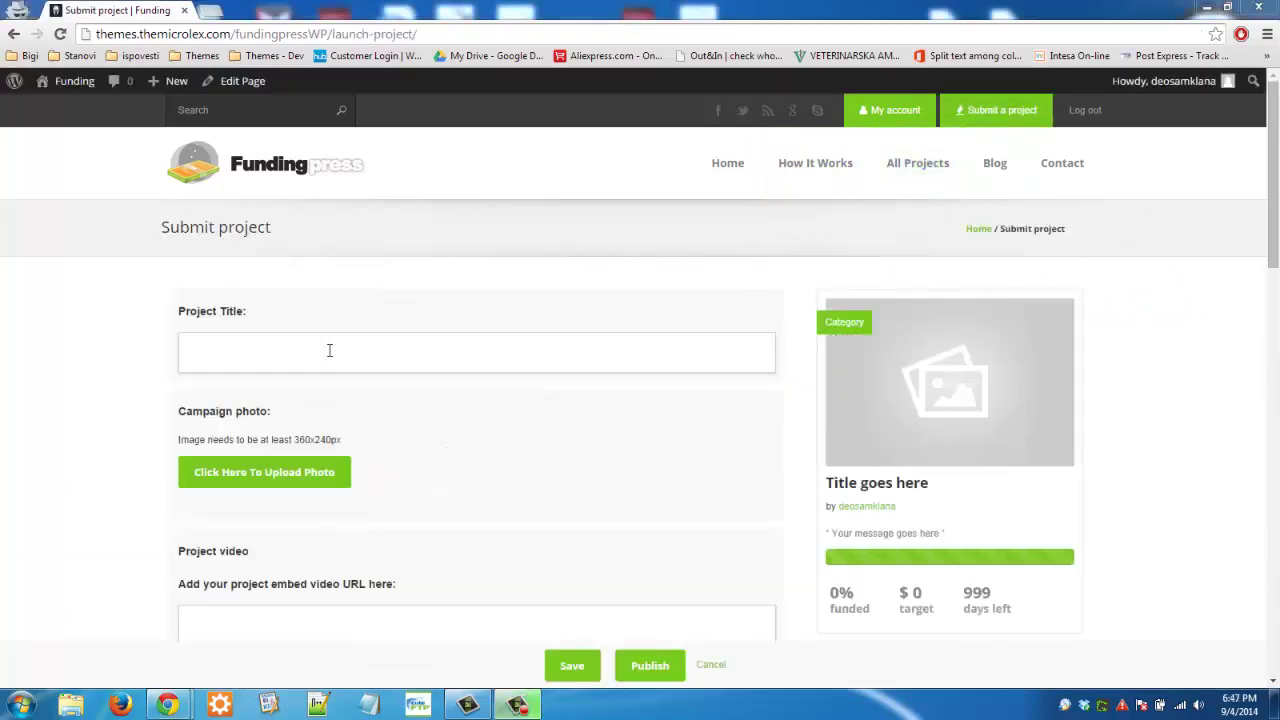
left_click(329, 350)
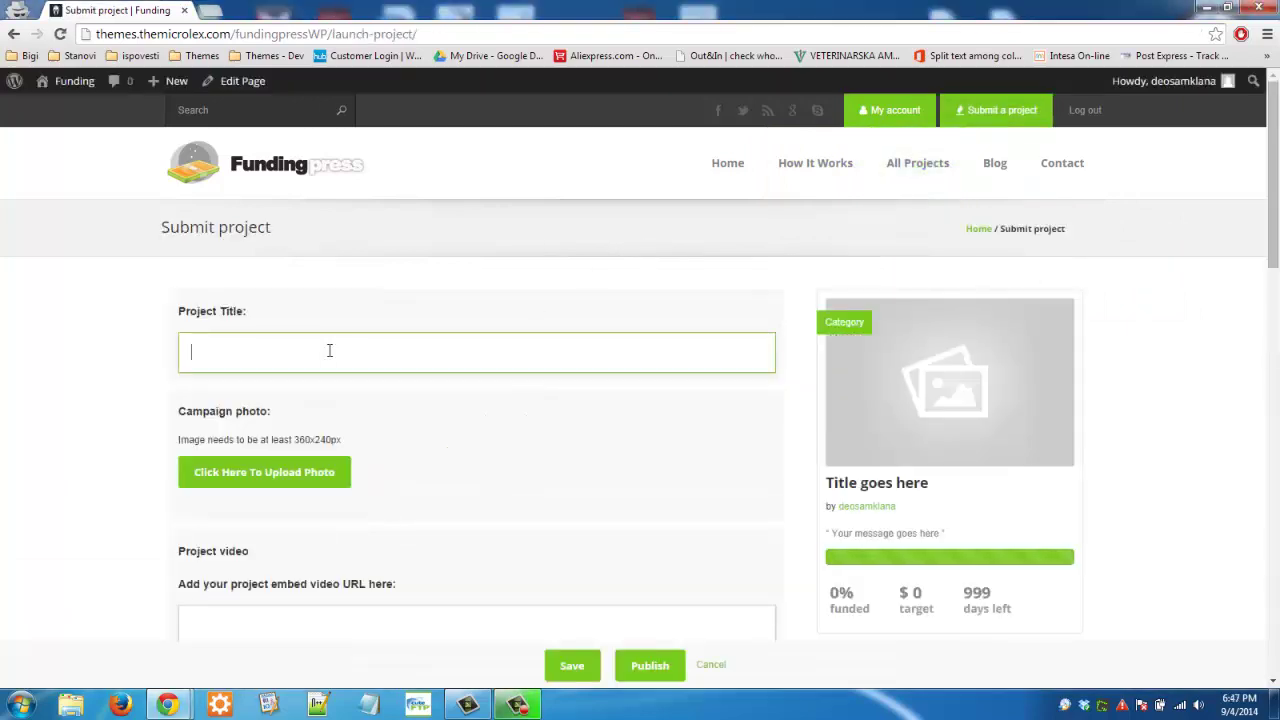
type("Funding")
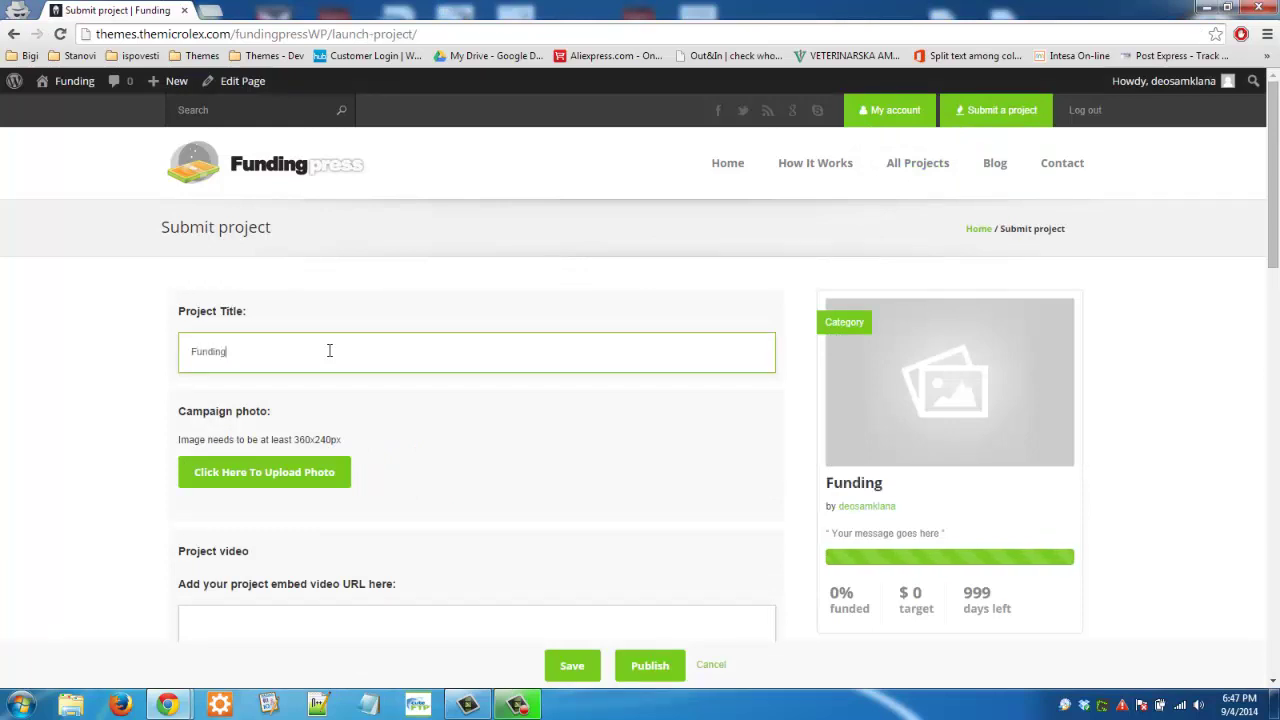
type("Press Paypal")
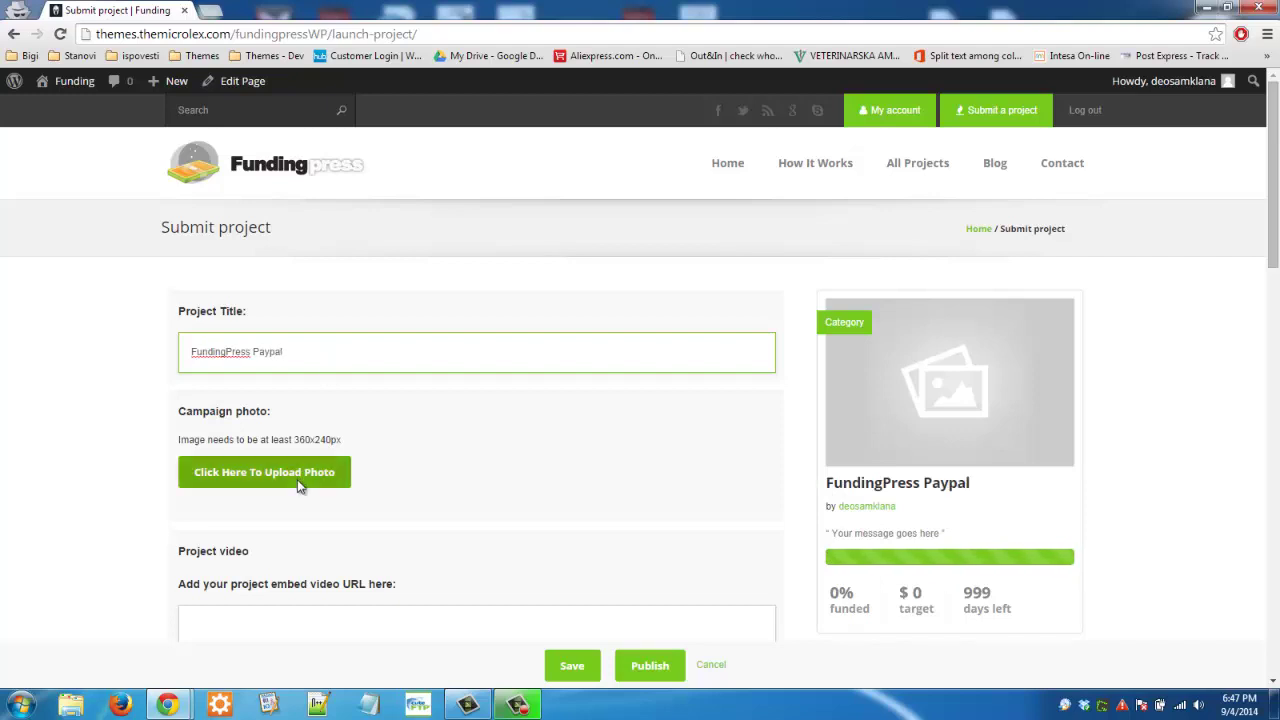
left_click(299, 470)
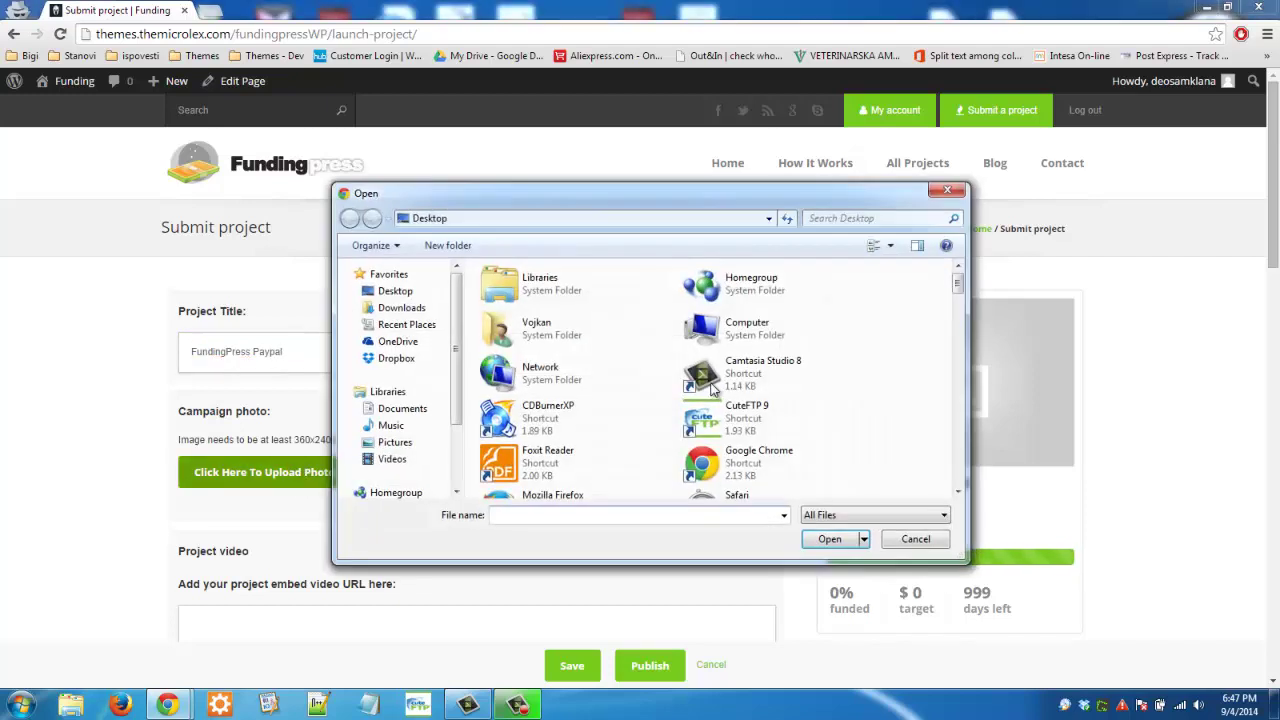
left_click(712, 388)
scroll(745, 395, "down", 10)
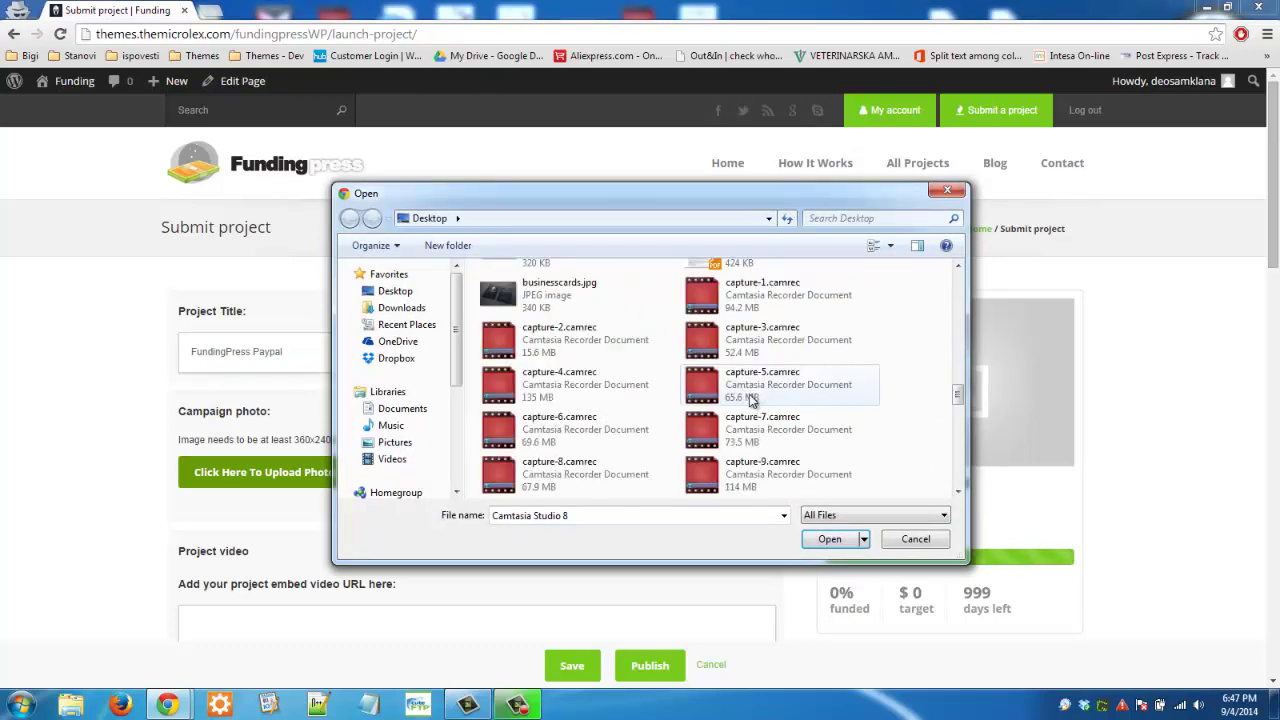
scroll(750, 398, "up", 10)
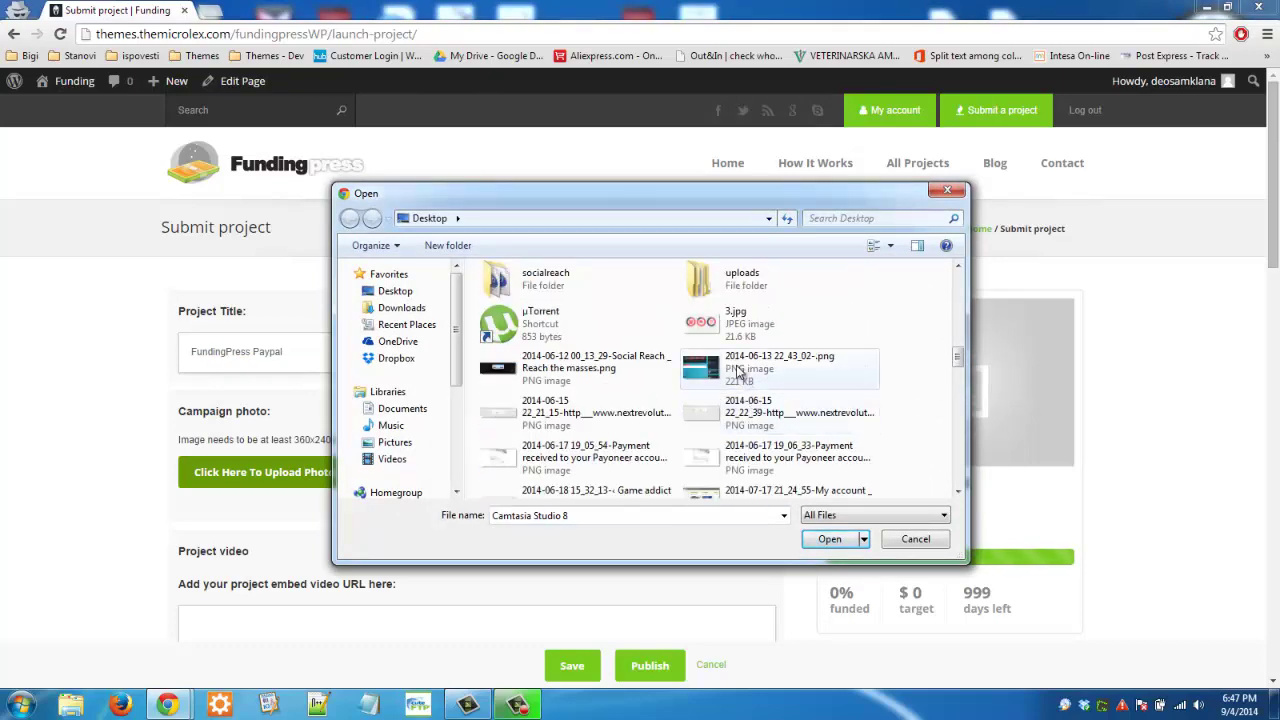
left_click(737, 368)
double_click(737, 368)
scroll(521, 439, "down", 2)
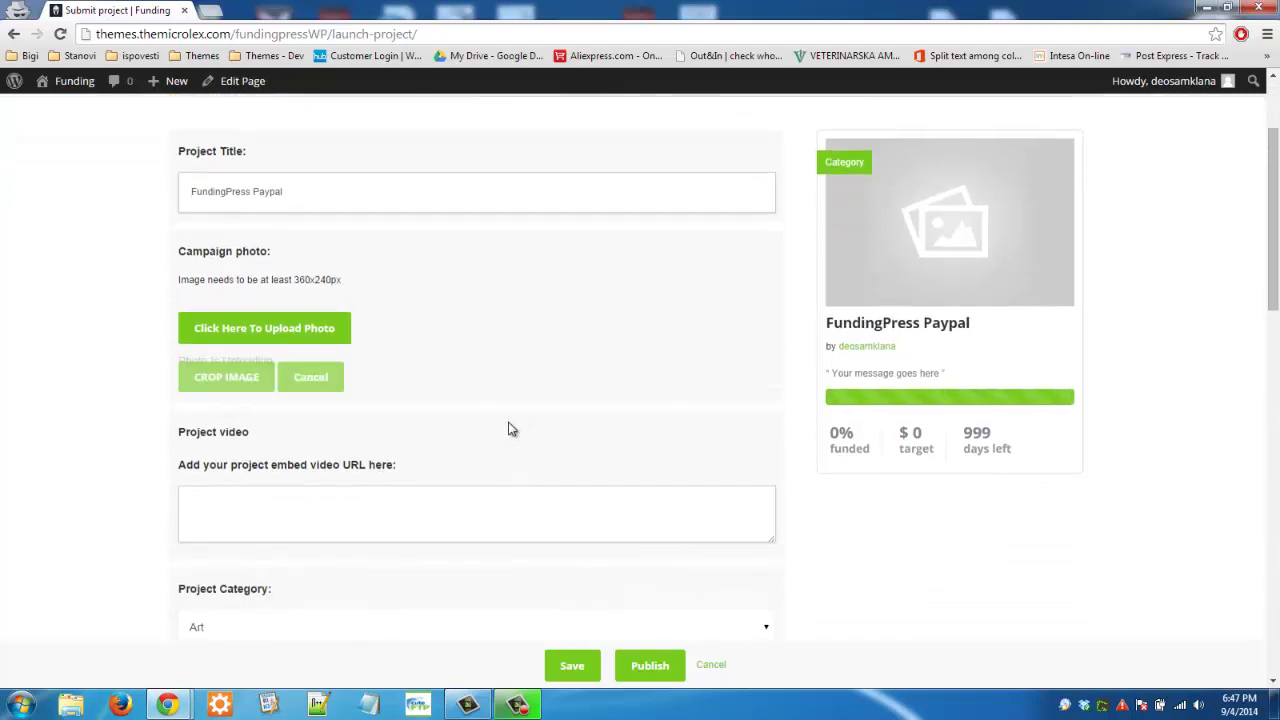
mouse_move(334, 371)
left_mouse_down()
mouse_move(423, 457)
mouse_move(354, 373)
left_mouse_up()
scroll(354, 400, "down", 2)
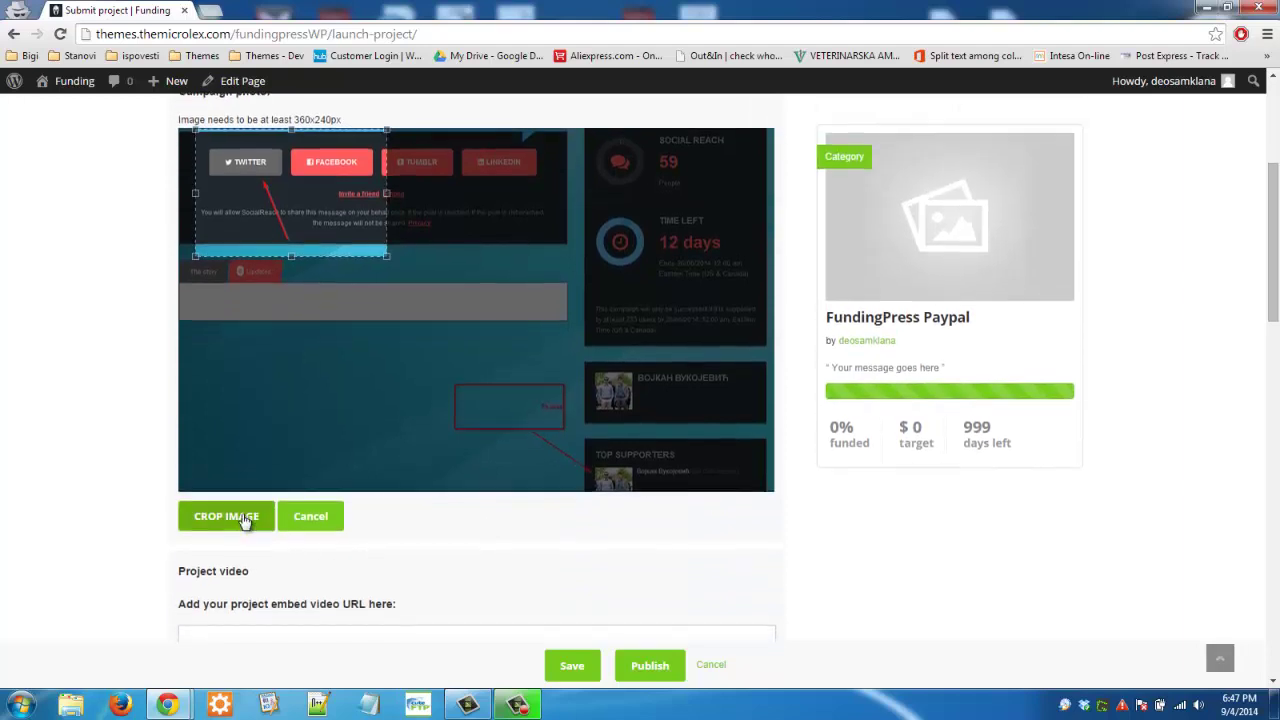
left_click(226, 516)
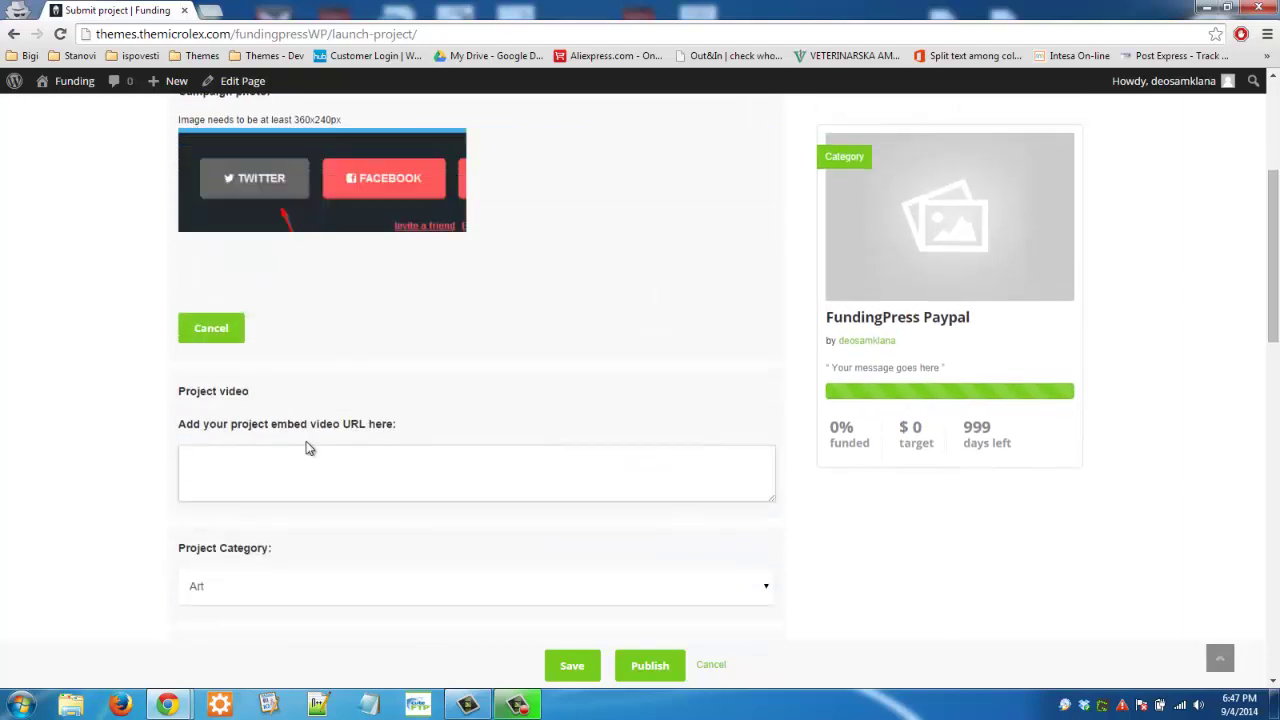
Step: Add a reward titled Test1 with a description, minimum amount 10 and 10 available
scroll(304, 443, "down", 4)
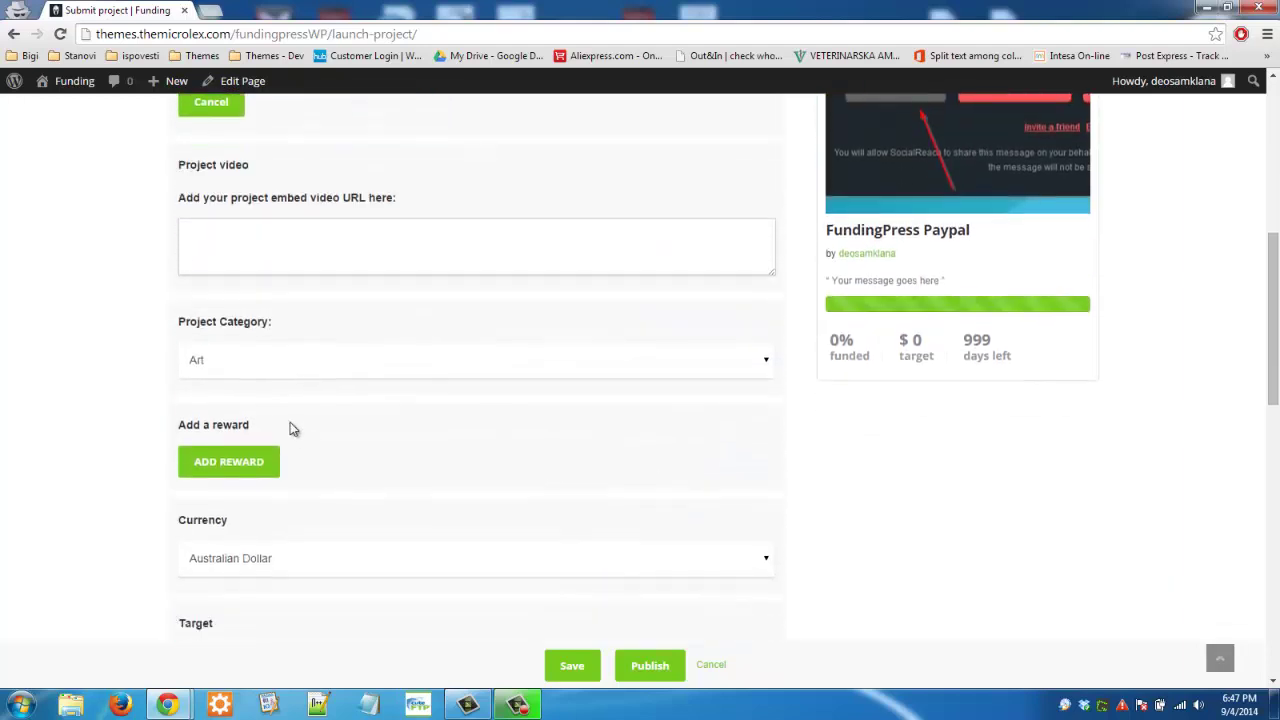
scroll(240, 408, "down", 1)
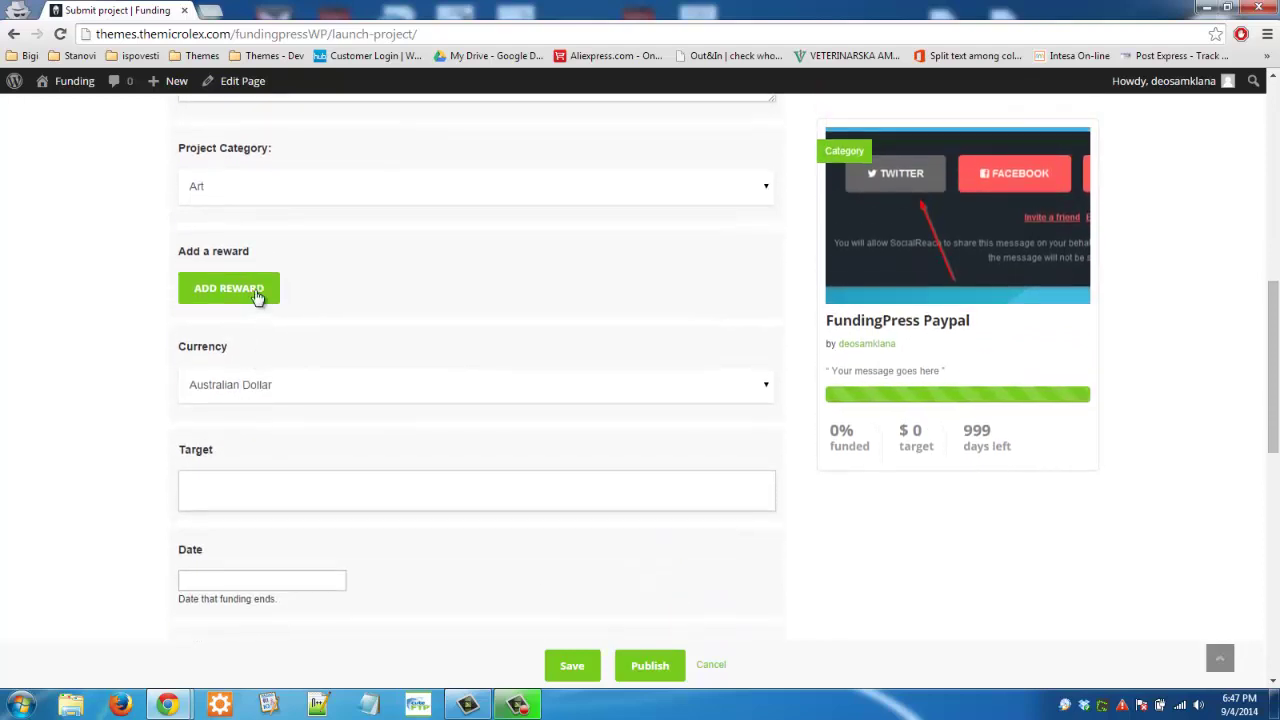
left_click(256, 292)
left_click(256, 357)
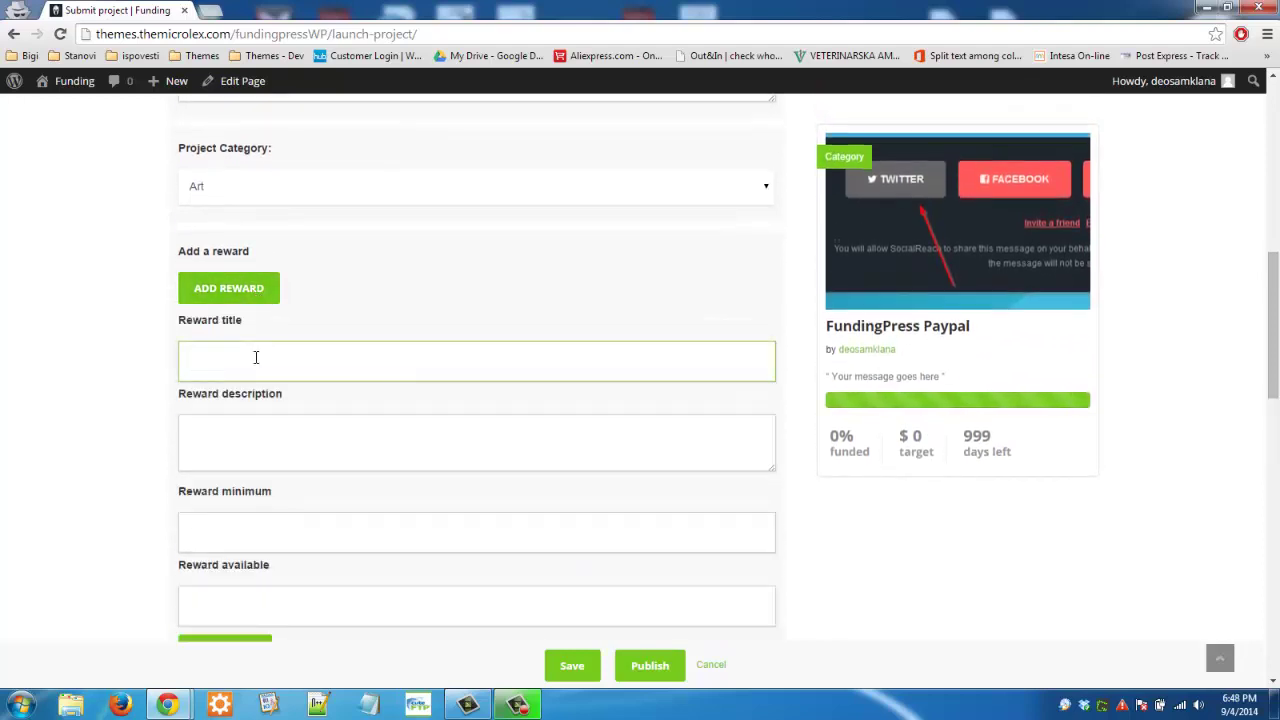
type("Test1")
key("Tab")
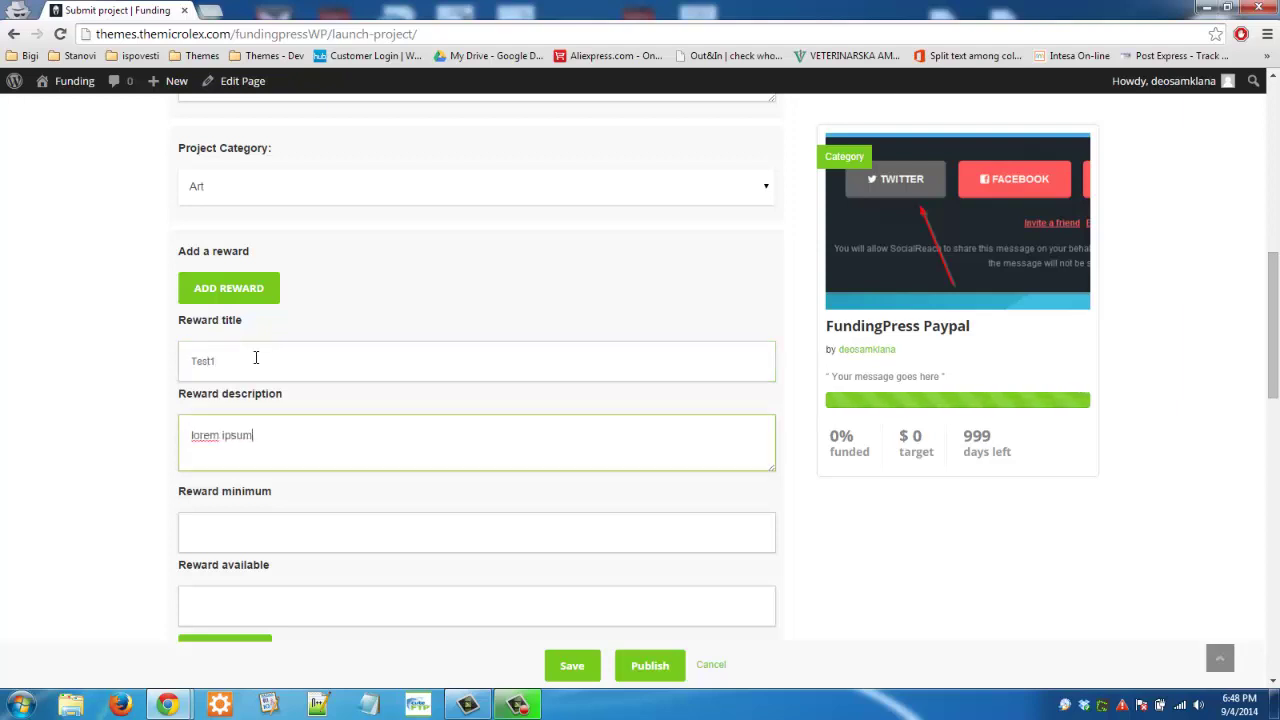
key("Tab")
type("1")
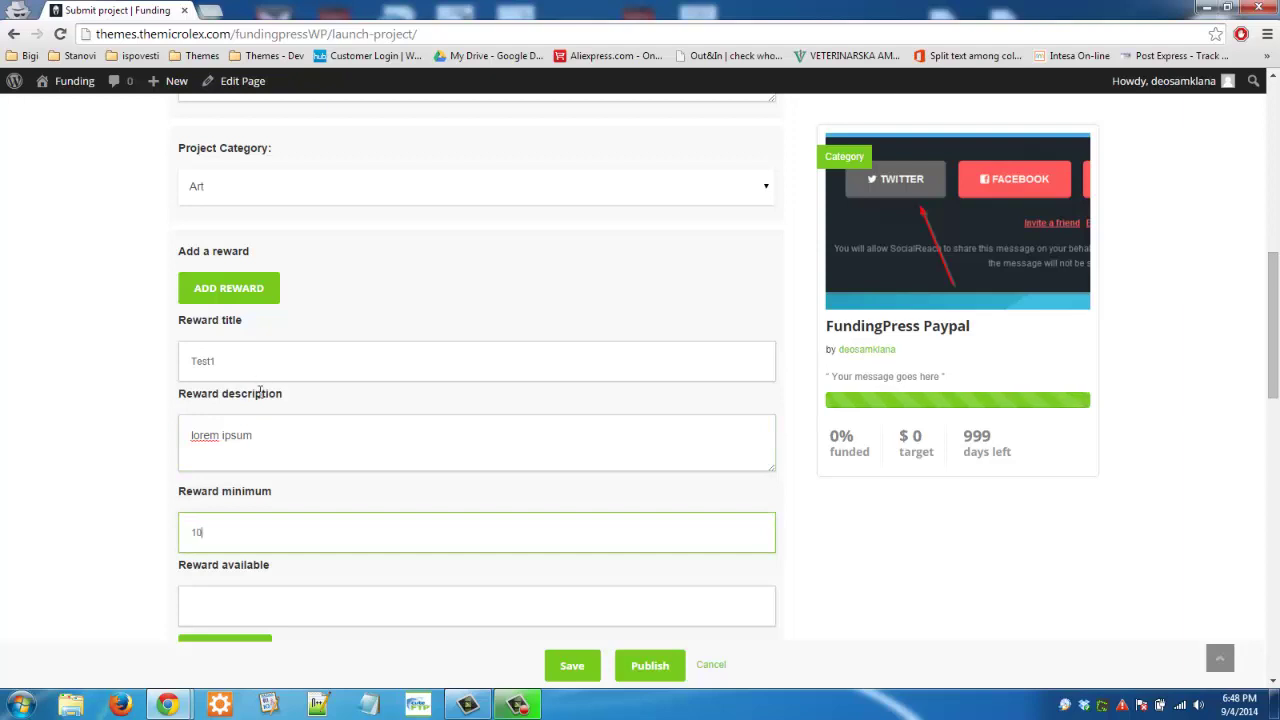
type("0")
scroll(257, 449, "down", 1)
left_click(256, 513)
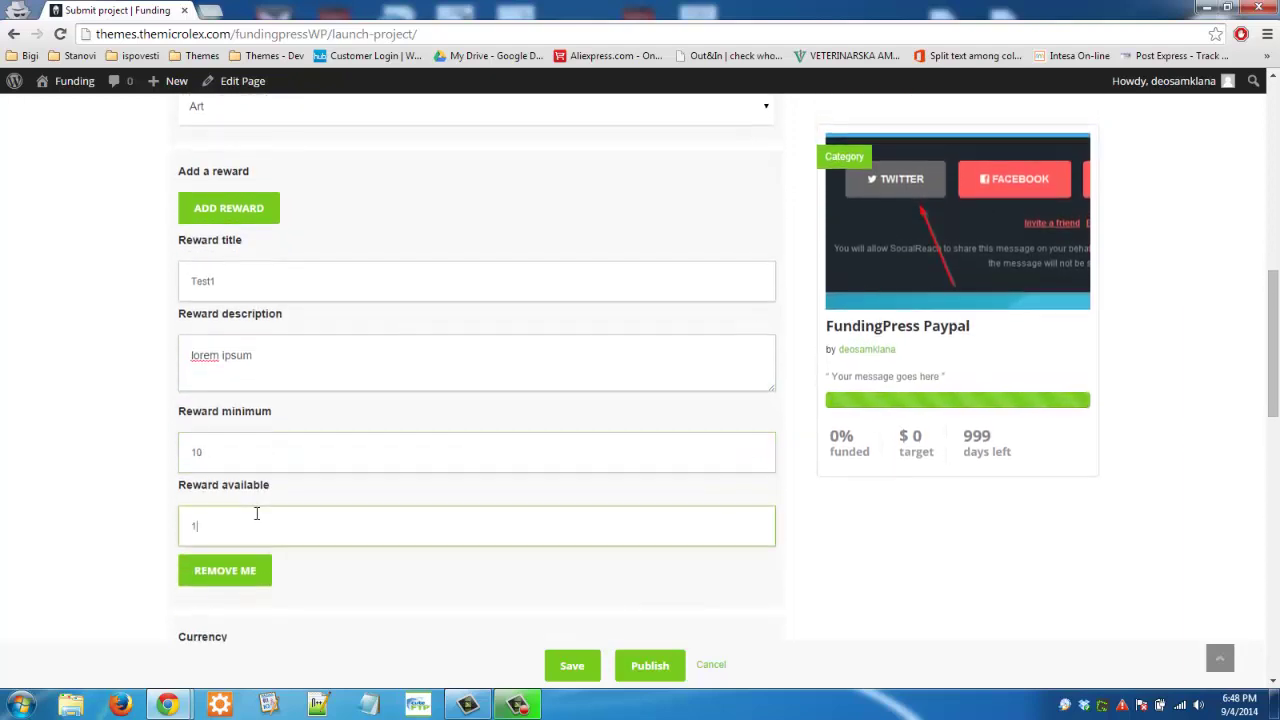
scroll(257, 518, "down", 2)
scroll(262, 515, "up", 1)
scroll(263, 409, "down", 3)
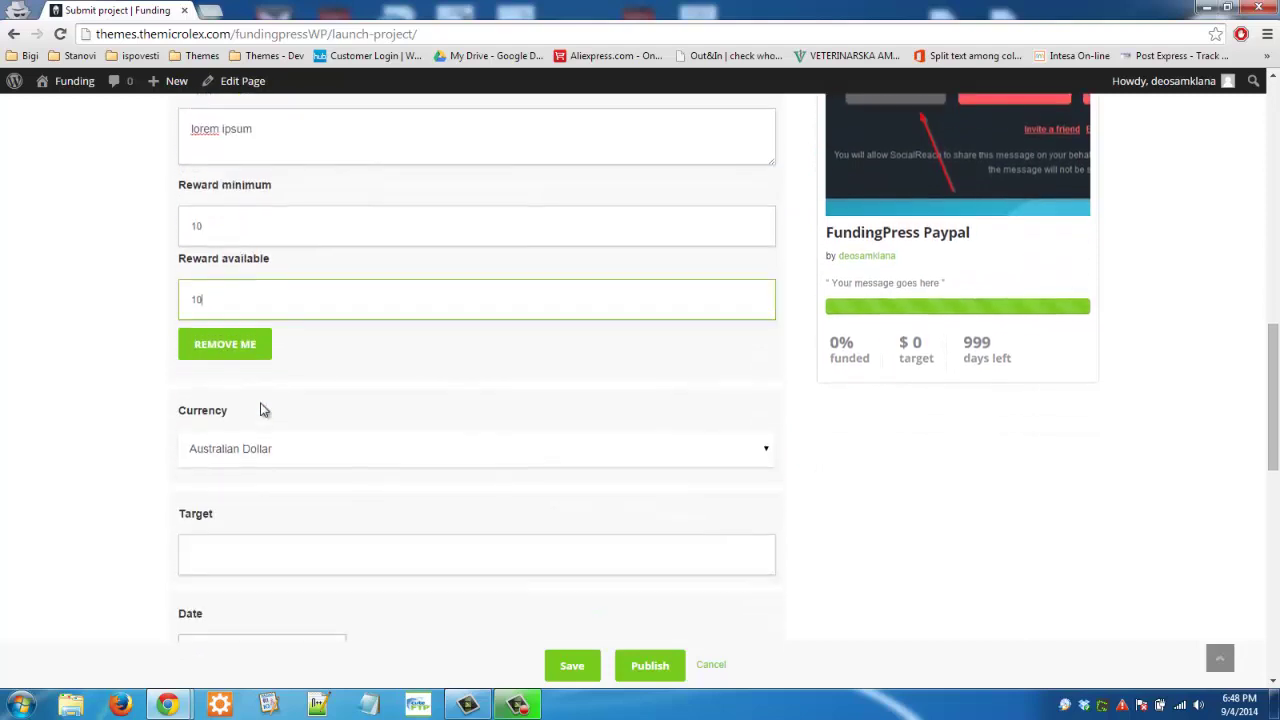
Step: Set currency to U.S. Dollar, target 1000, end date 09/24/2014, and write the project story
left_click(257, 356)
scroll(260, 540, "down", 1)
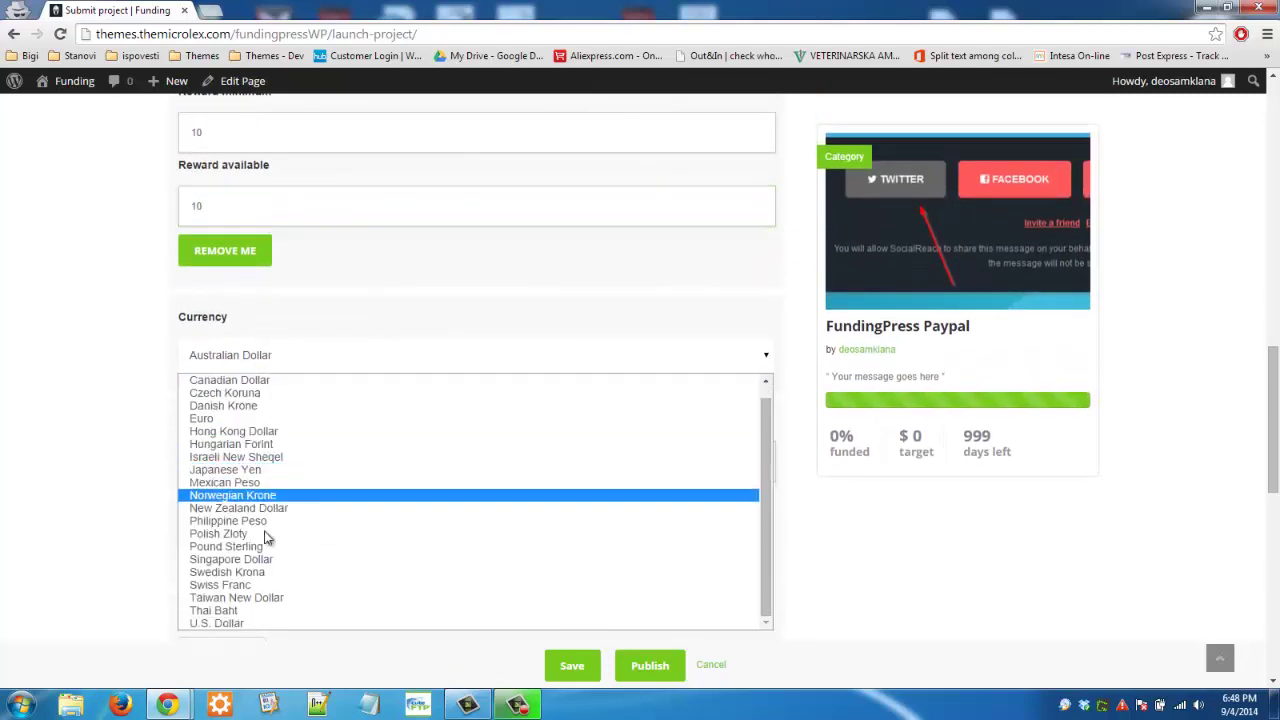
left_click(240, 622)
left_click(233, 466)
type("000")
scroll(240, 490, "down", 2)
left_click(211, 393)
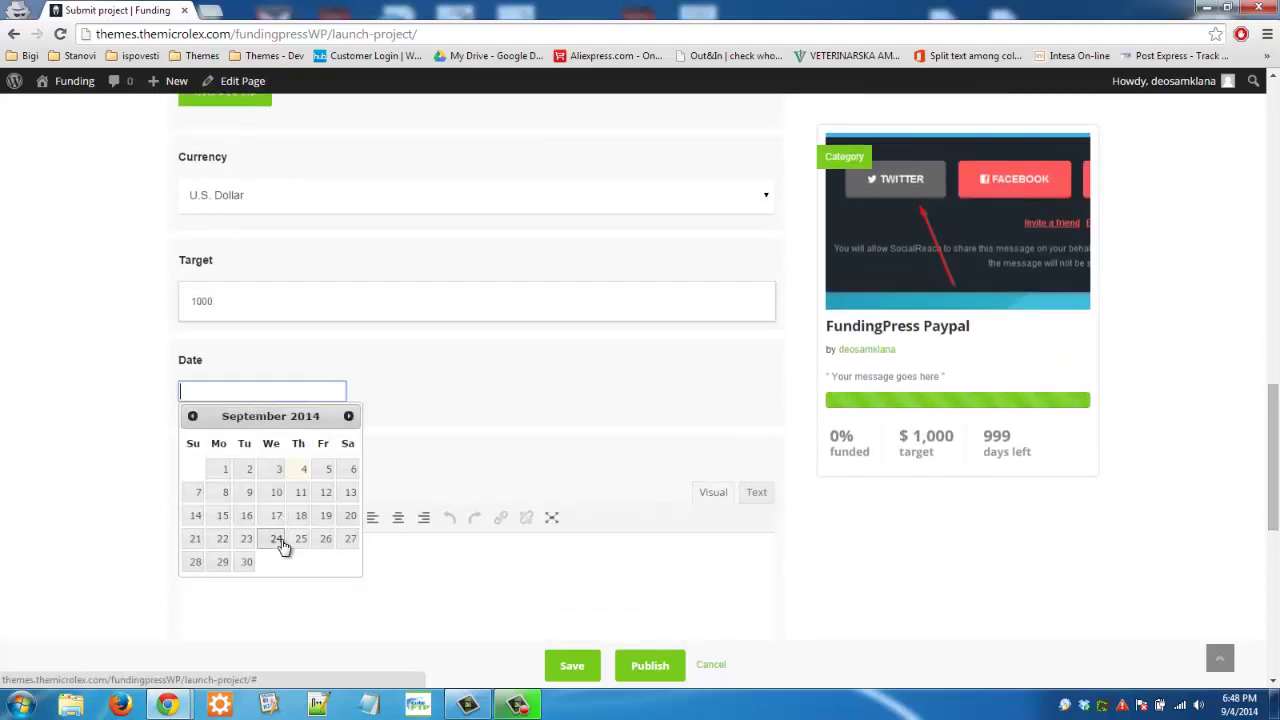
left_click(277, 539)
scroll(277, 617, "down", 3)
left_click(282, 442)
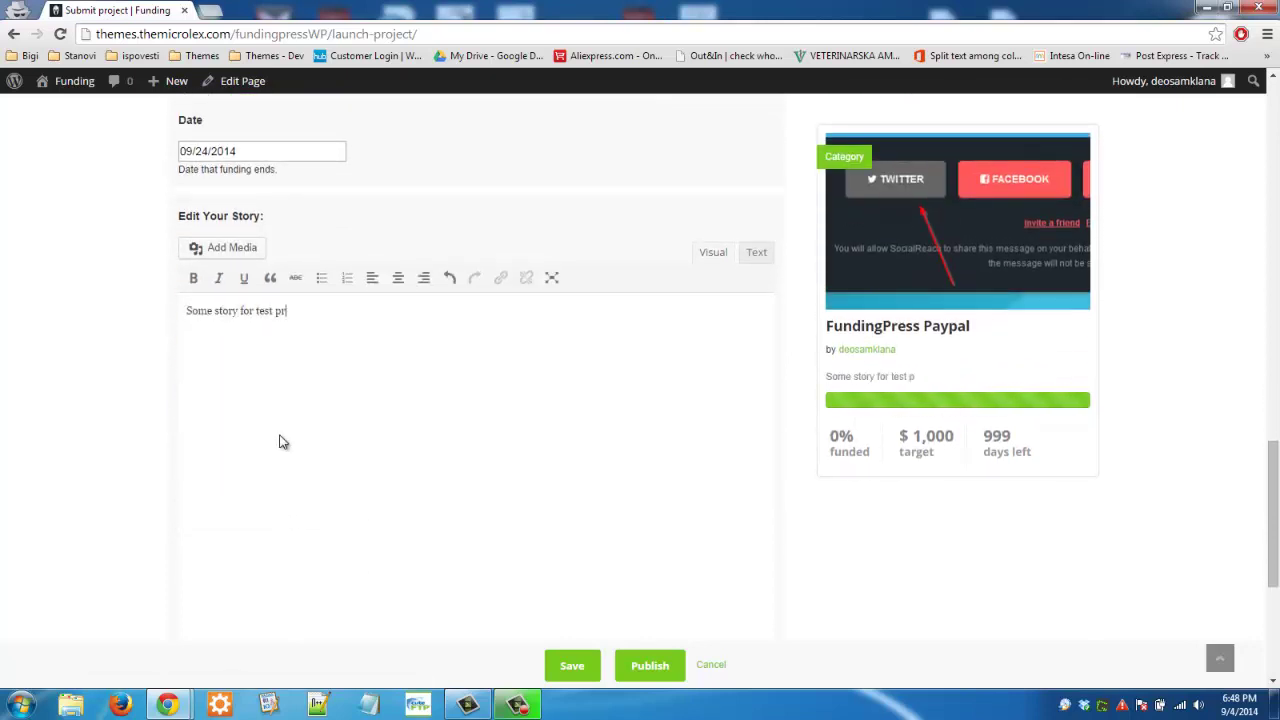
scroll(496, 416, "down", 3)
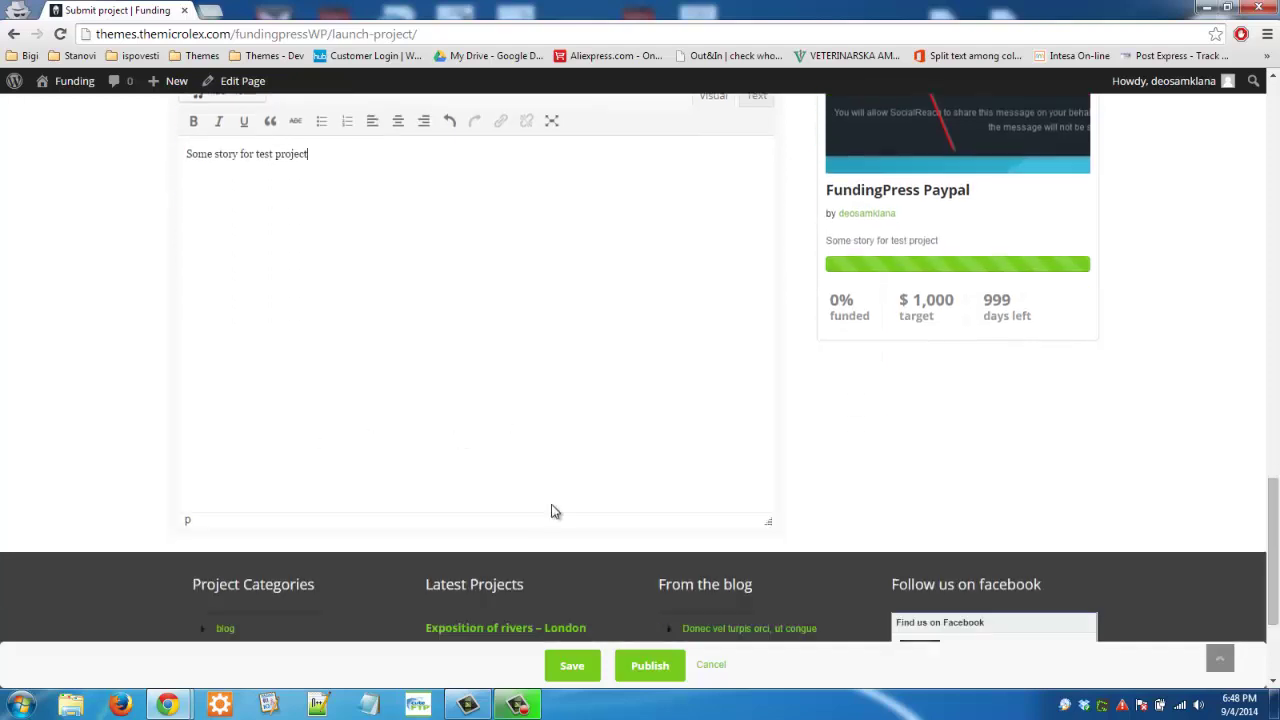
Step: Publish the project and find its pending FundingPress Paypal card on My account
left_click(650, 665)
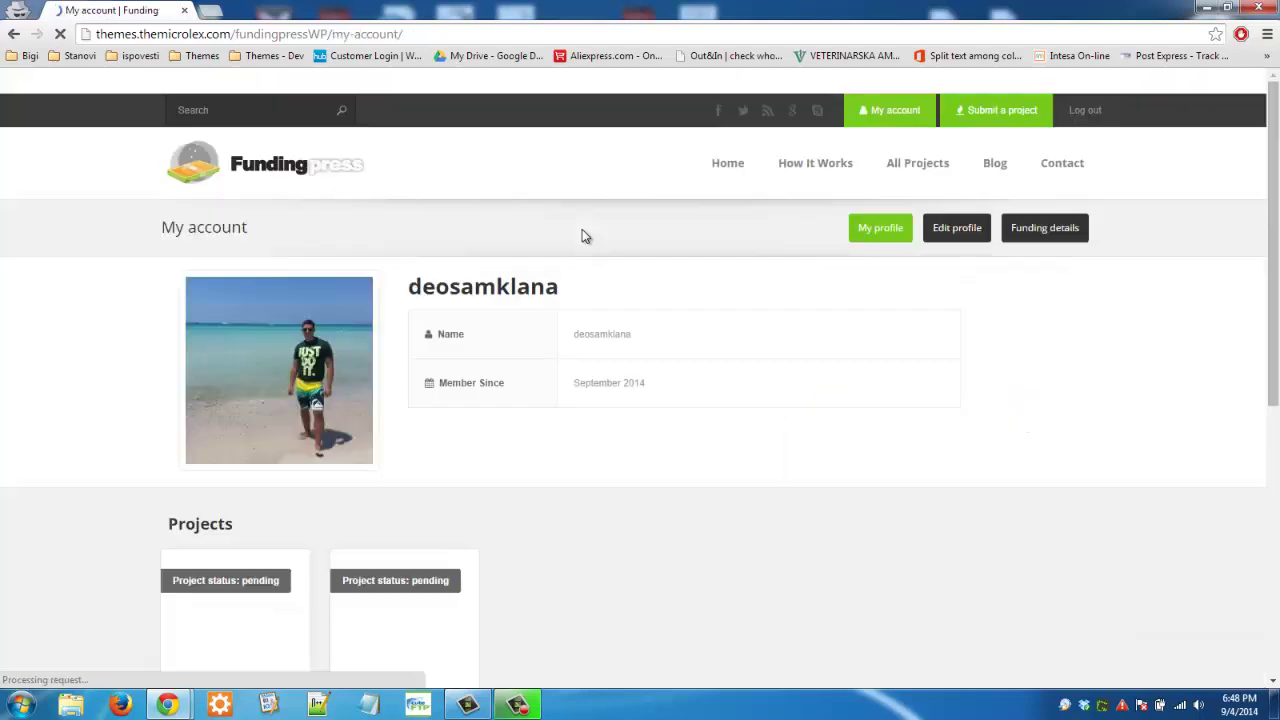
scroll(757, 287, "down", 3)
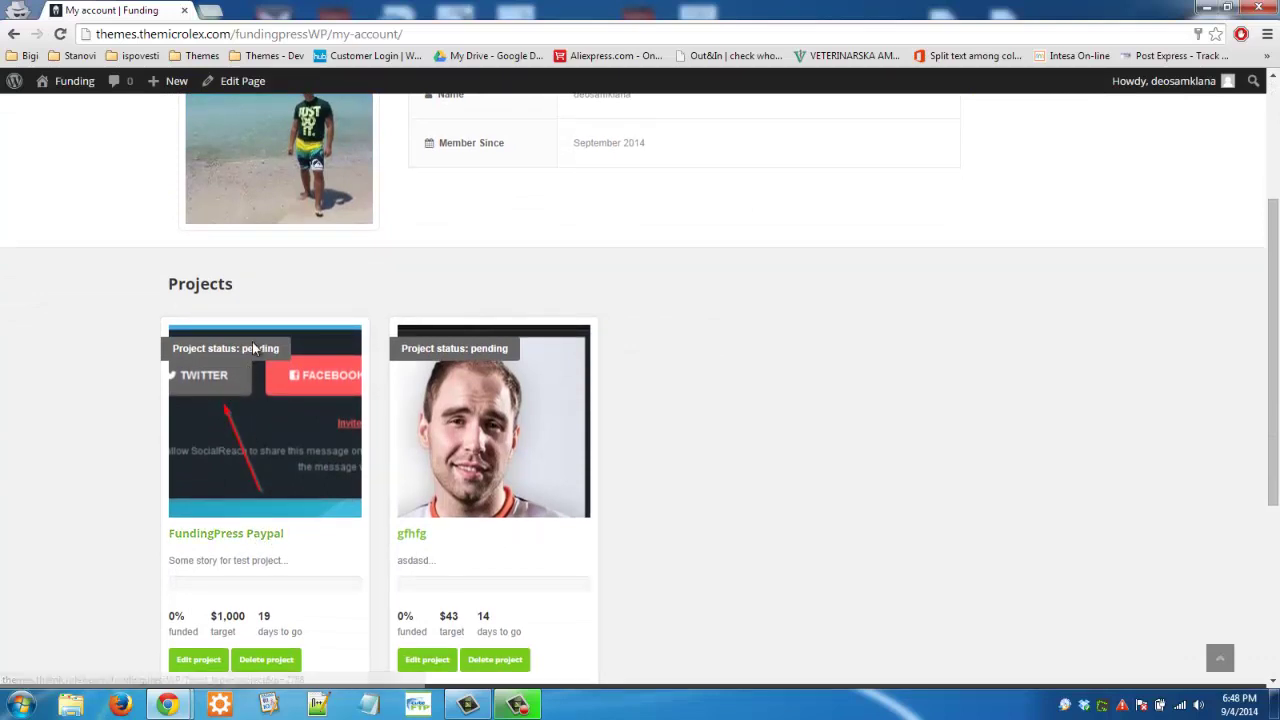
Step: Go to the WordPress admin Projects list and select FundingPress Paypal's PayPal address
mouse_move(168, 705)
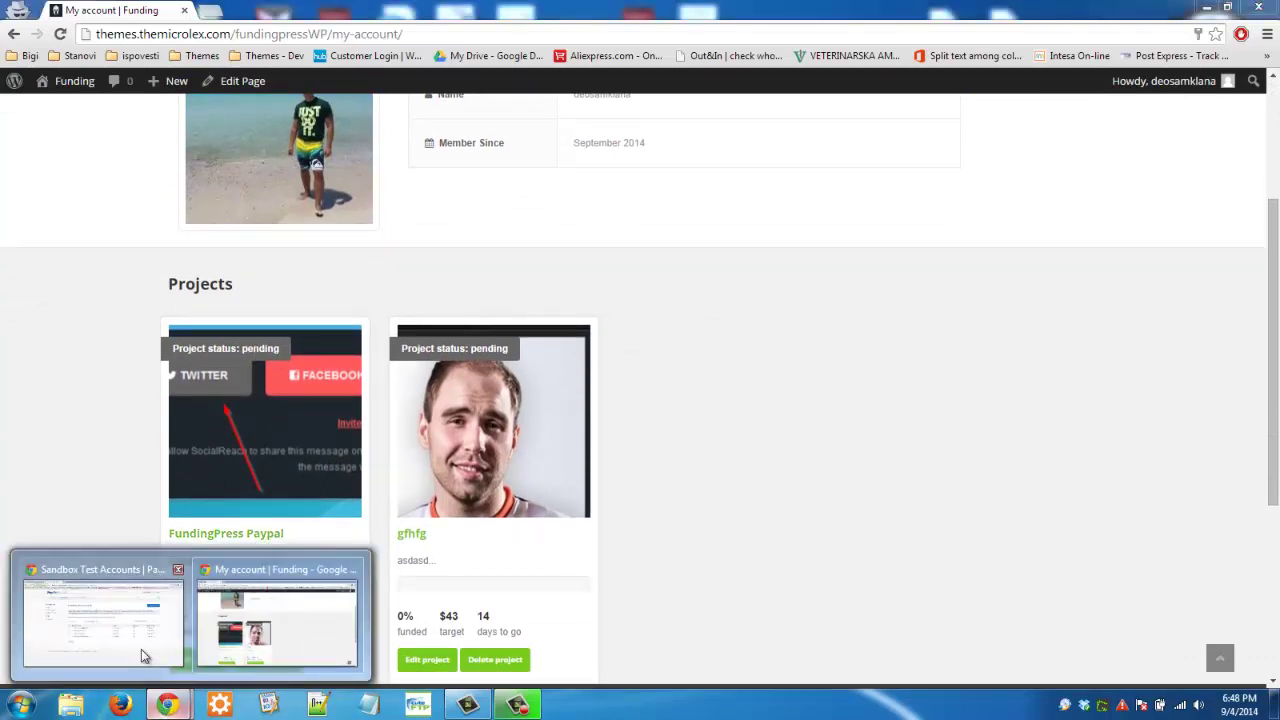
left_click(143, 654)
left_click(70, 9)
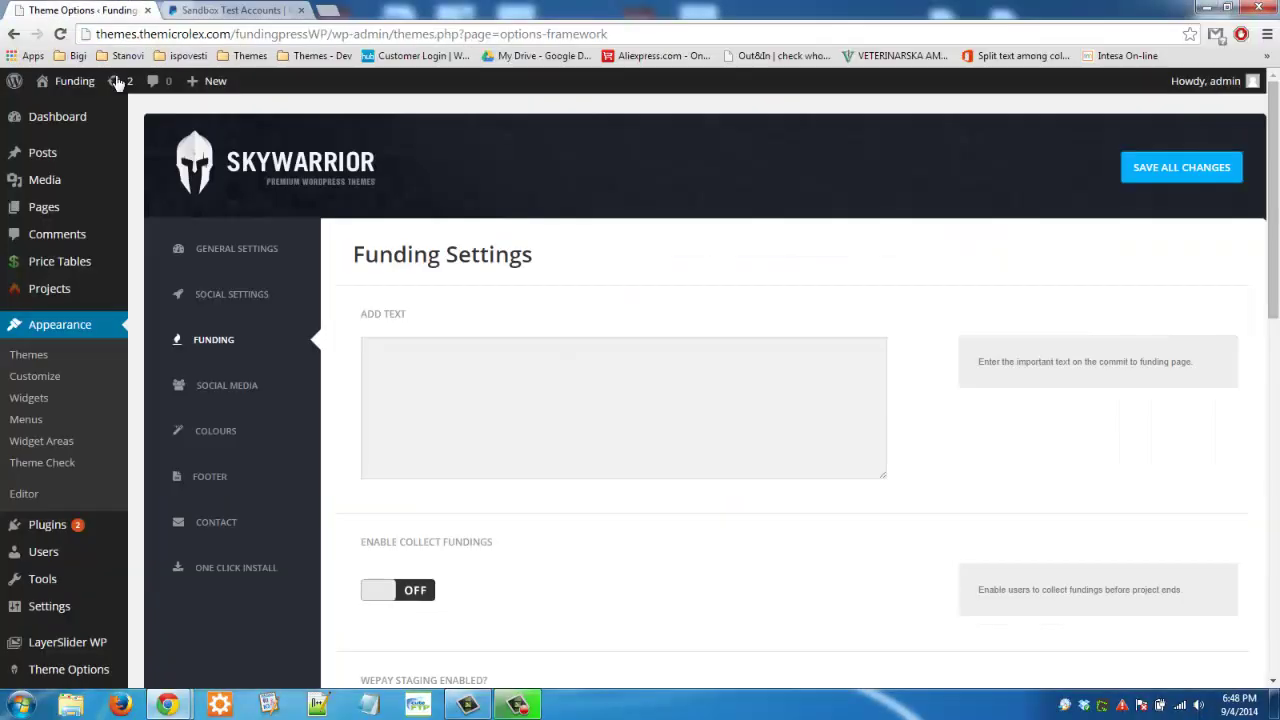
left_click(44, 292)
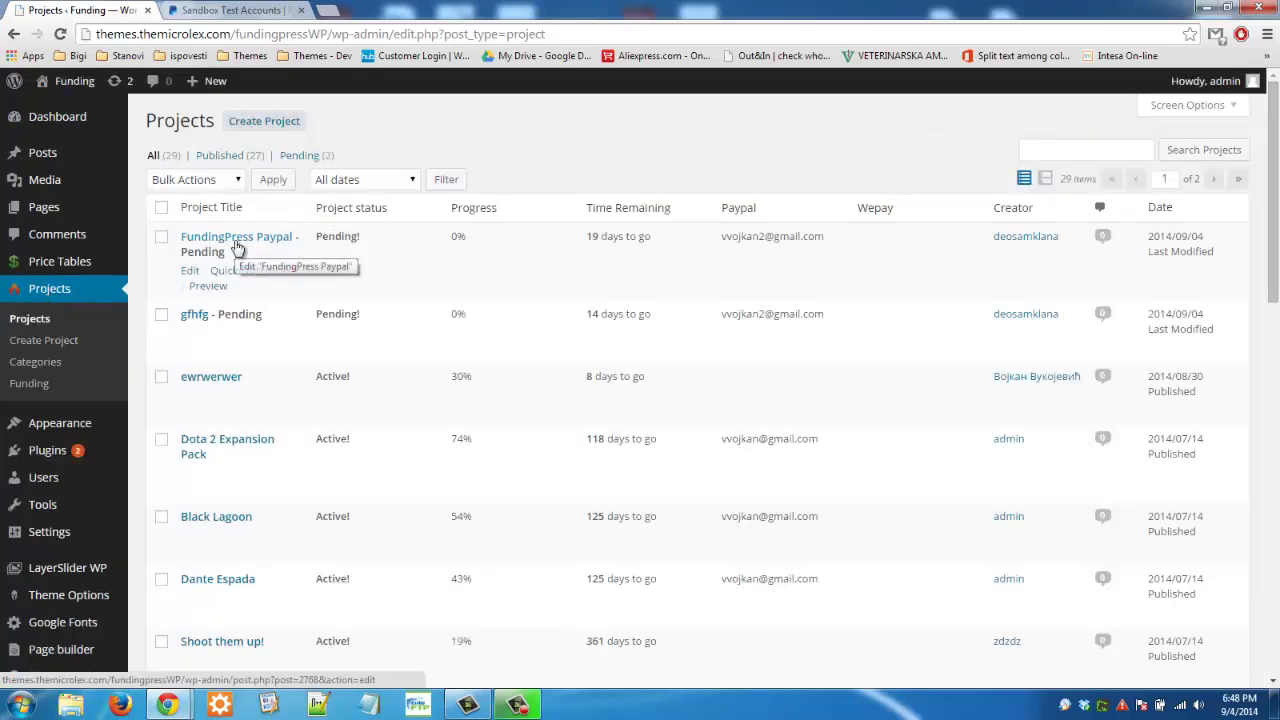
left_click_drag(760, 208, 828, 234)
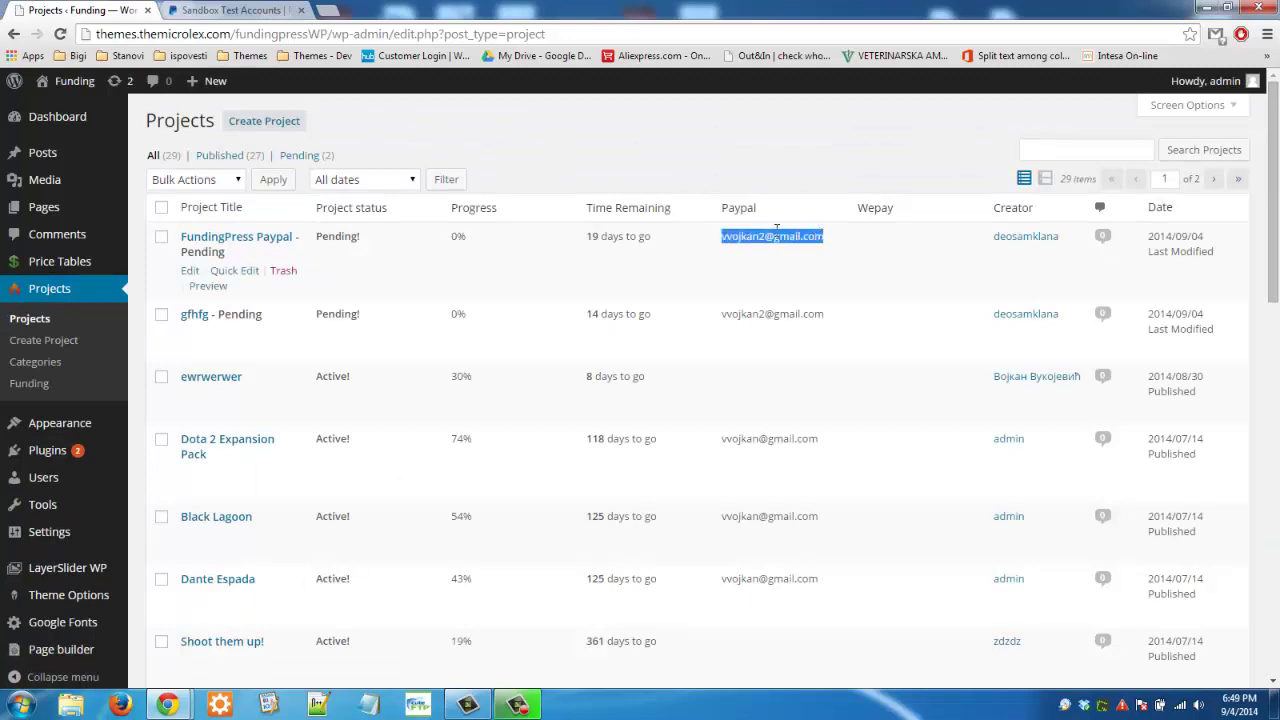
Step: Quick-edit FundingPress Paypal and change its status to Published
left_click(240, 270)
left_click(900, 262)
left_click(893, 277)
left_click(1215, 392)
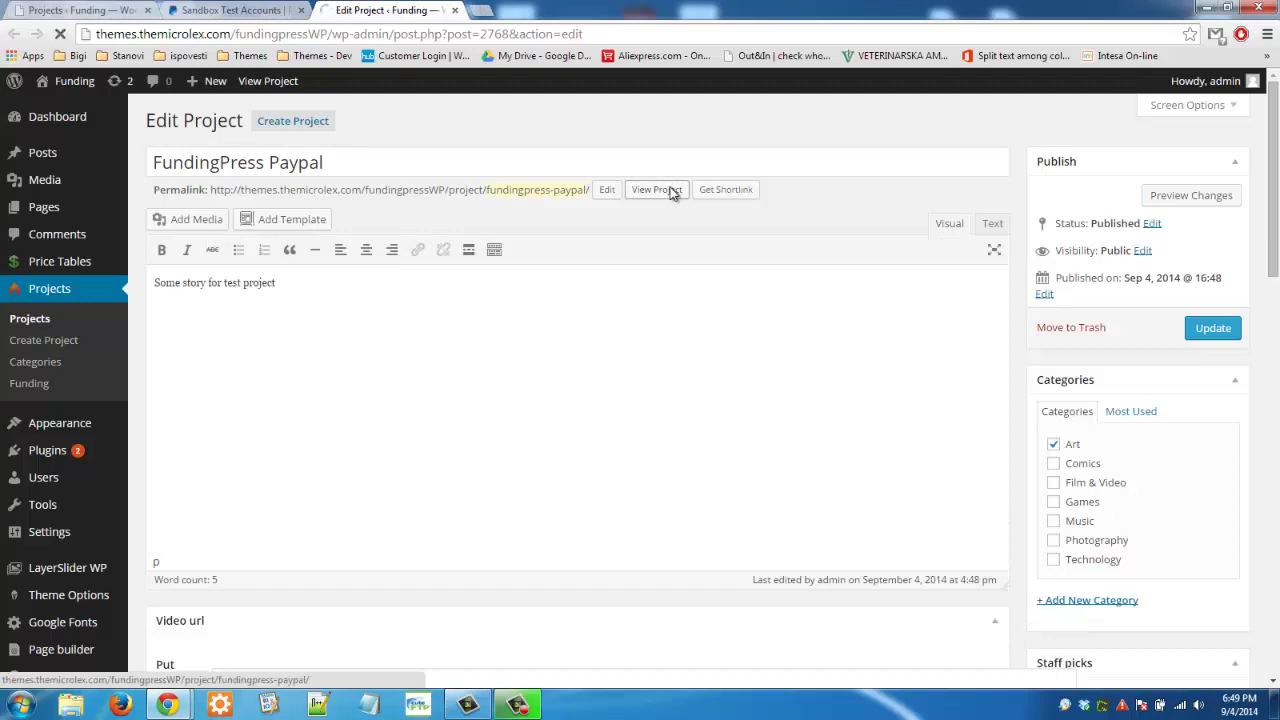
Step: View the published project page and choose the $10 Test1 reward
left_click(673, 192)
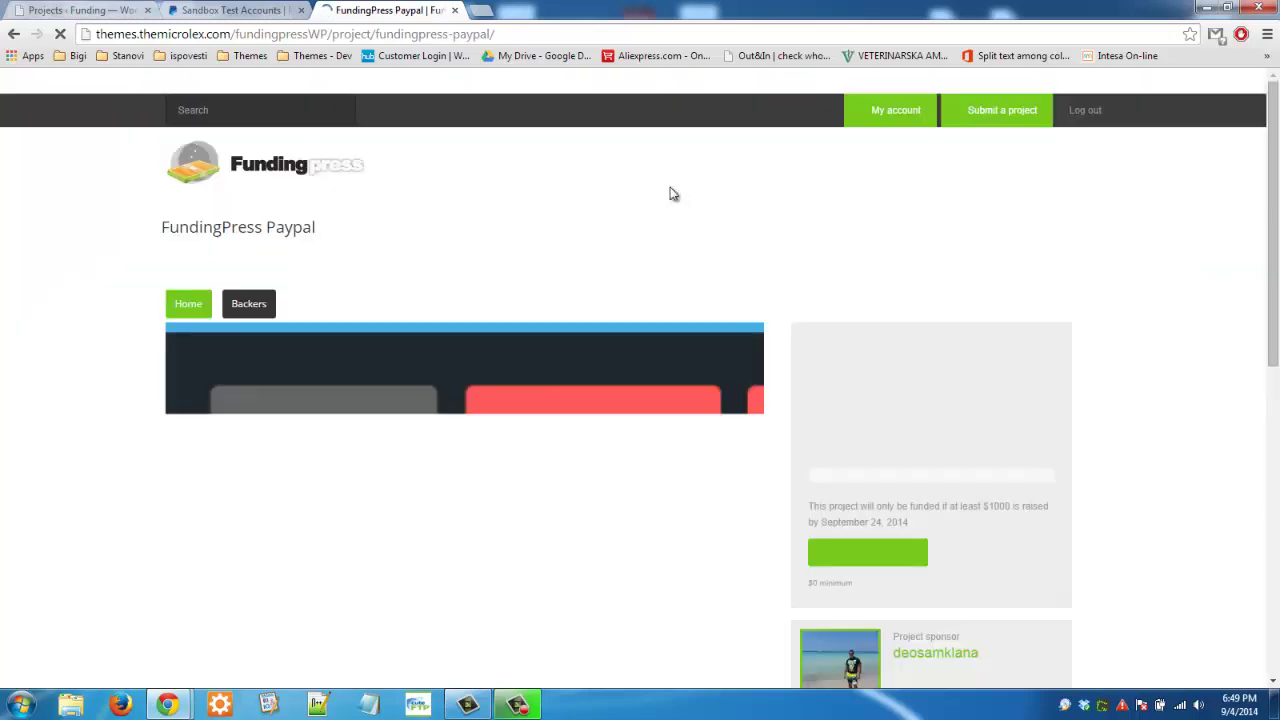
scroll(671, 193, "down", 2)
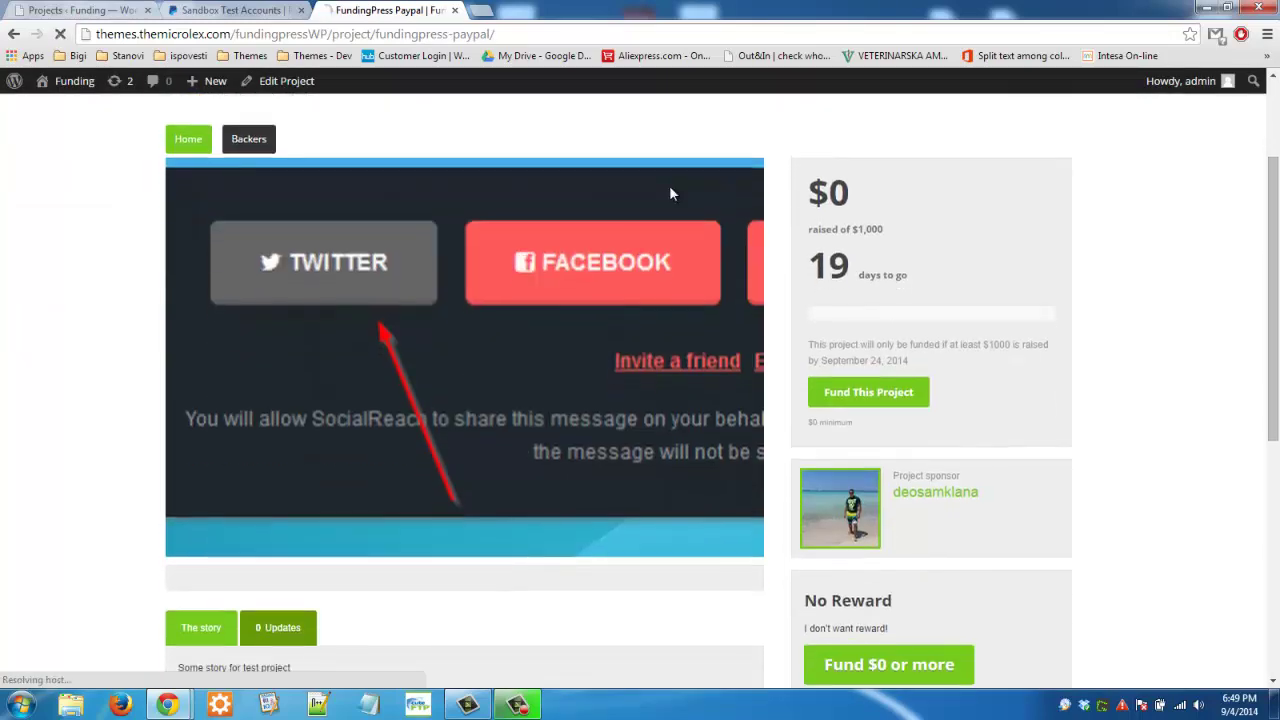
scroll(671, 193, "down", 4)
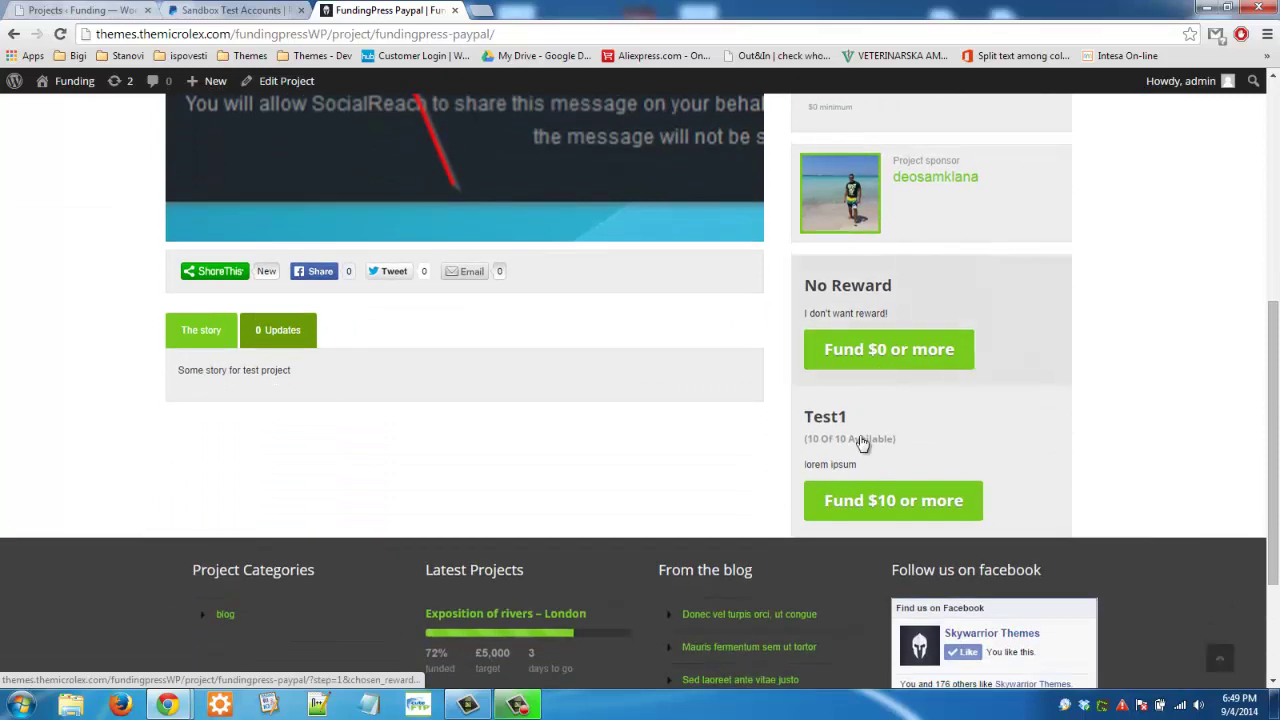
left_click(875, 502)
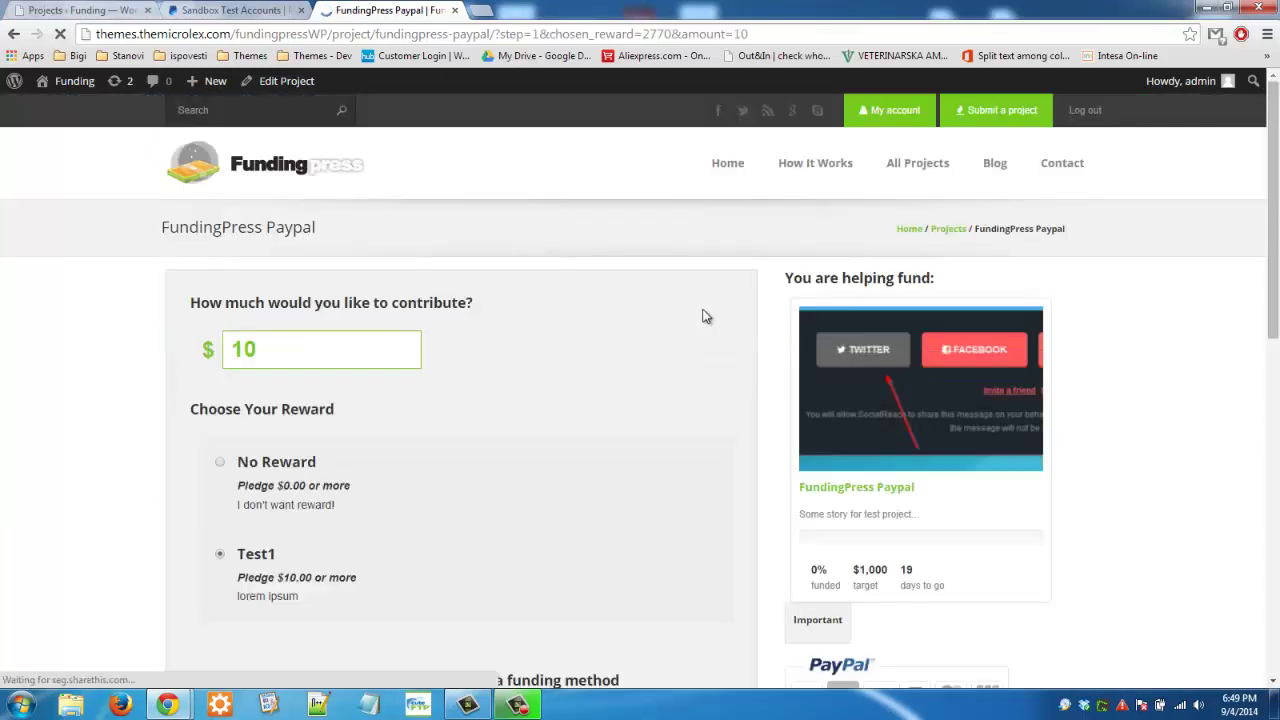
Step: Fill in the backer's name and e-mail, then commit the funding via PayPal
scroll(400, 388, "down", 1)
scroll(363, 403, "down", 2)
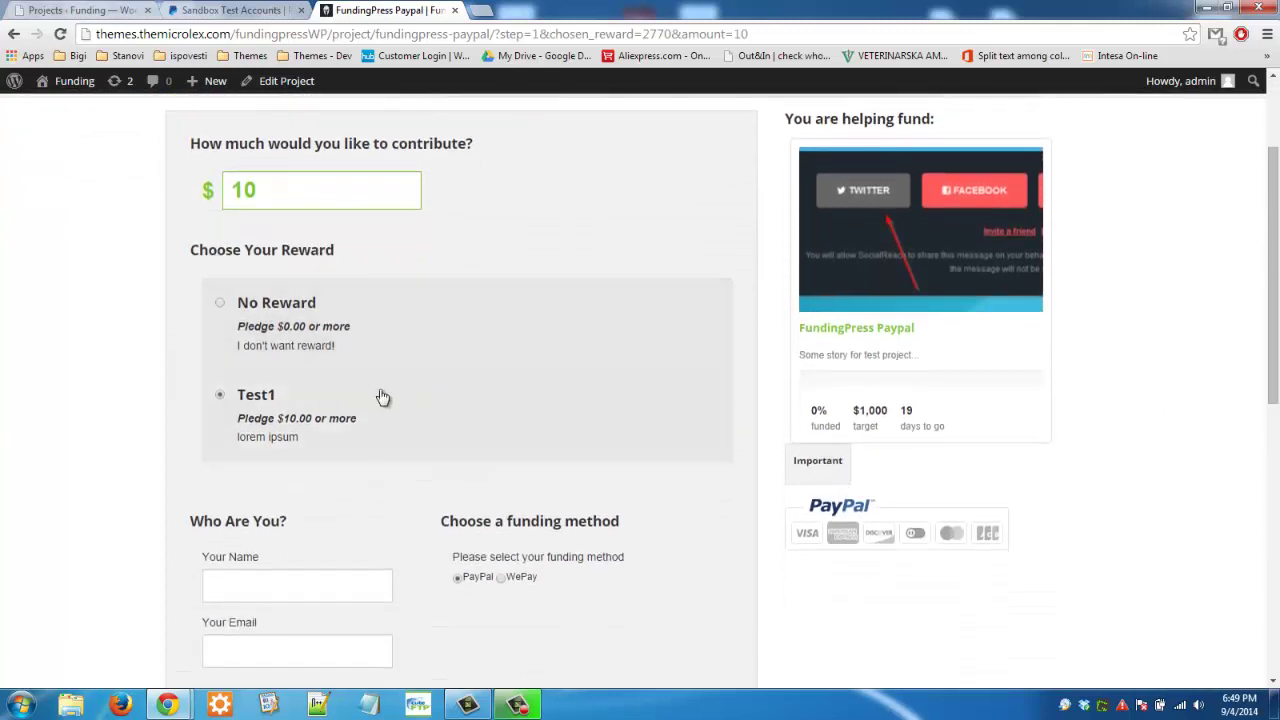
scroll(310, 440, "down", 1)
left_click(296, 508)
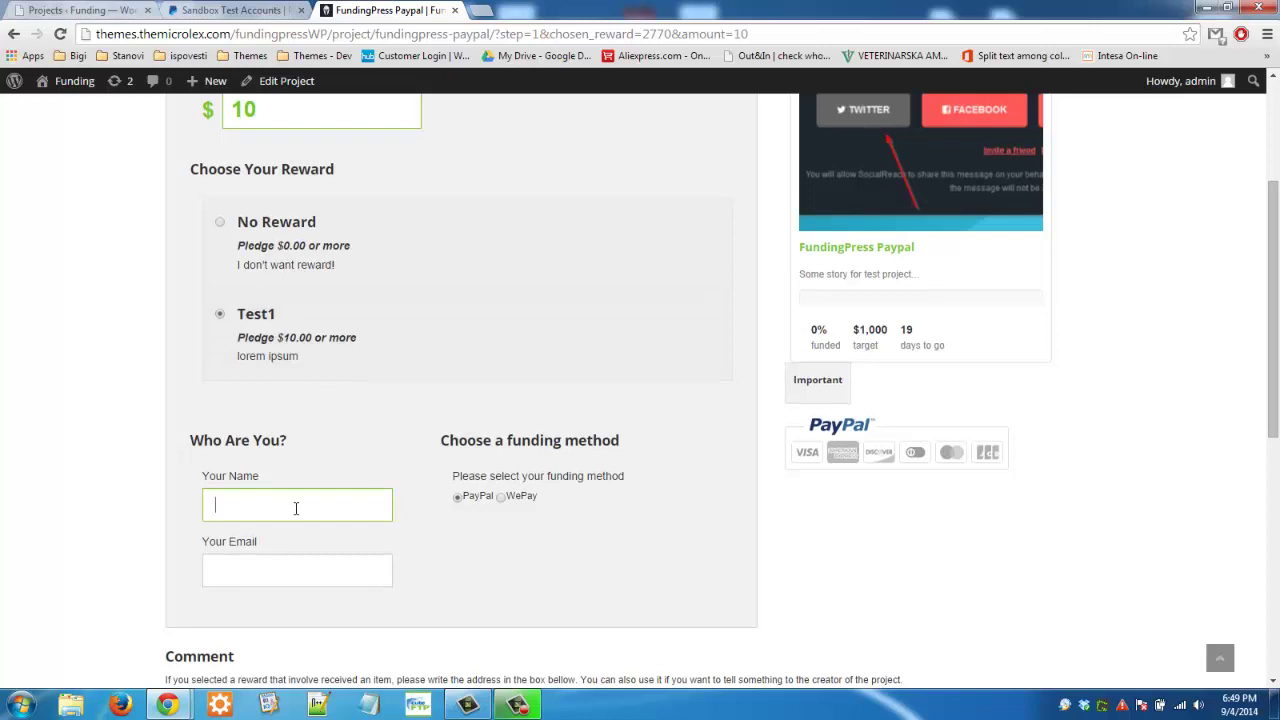
type("John Doe")
key("Tab")
type("johnd")
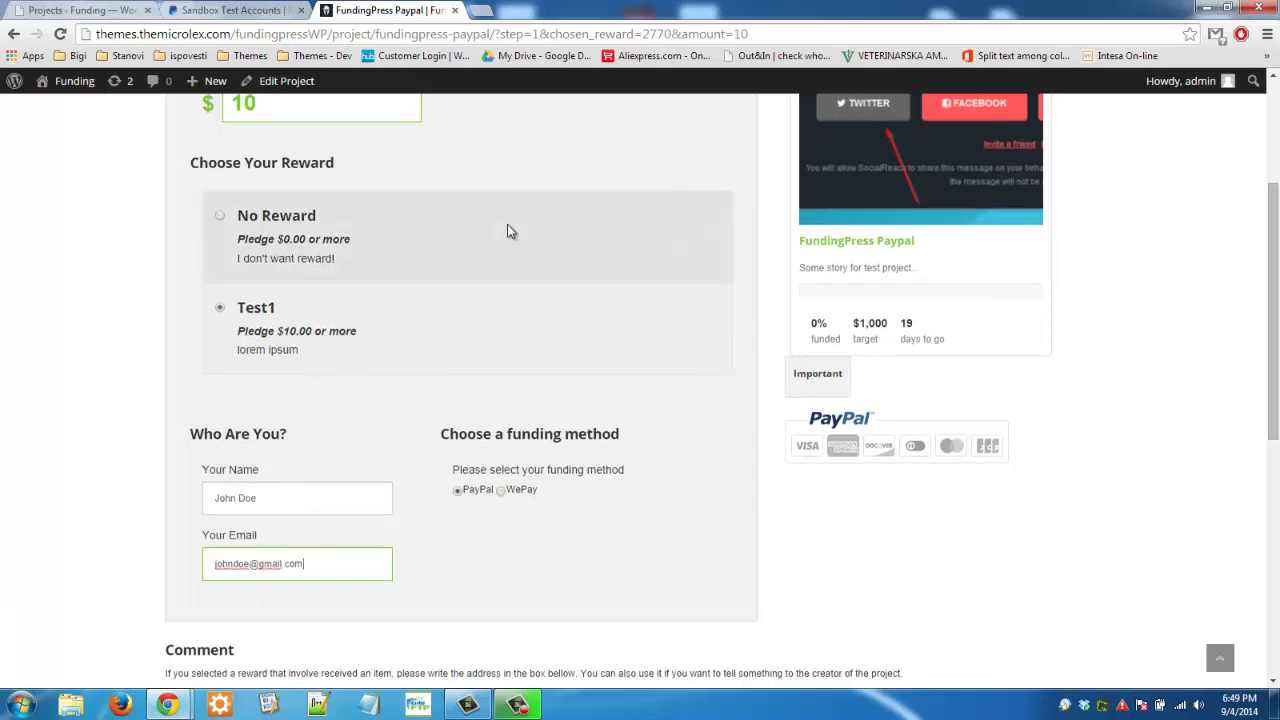
scroll(509, 240, "down", 4)
left_click(615, 468)
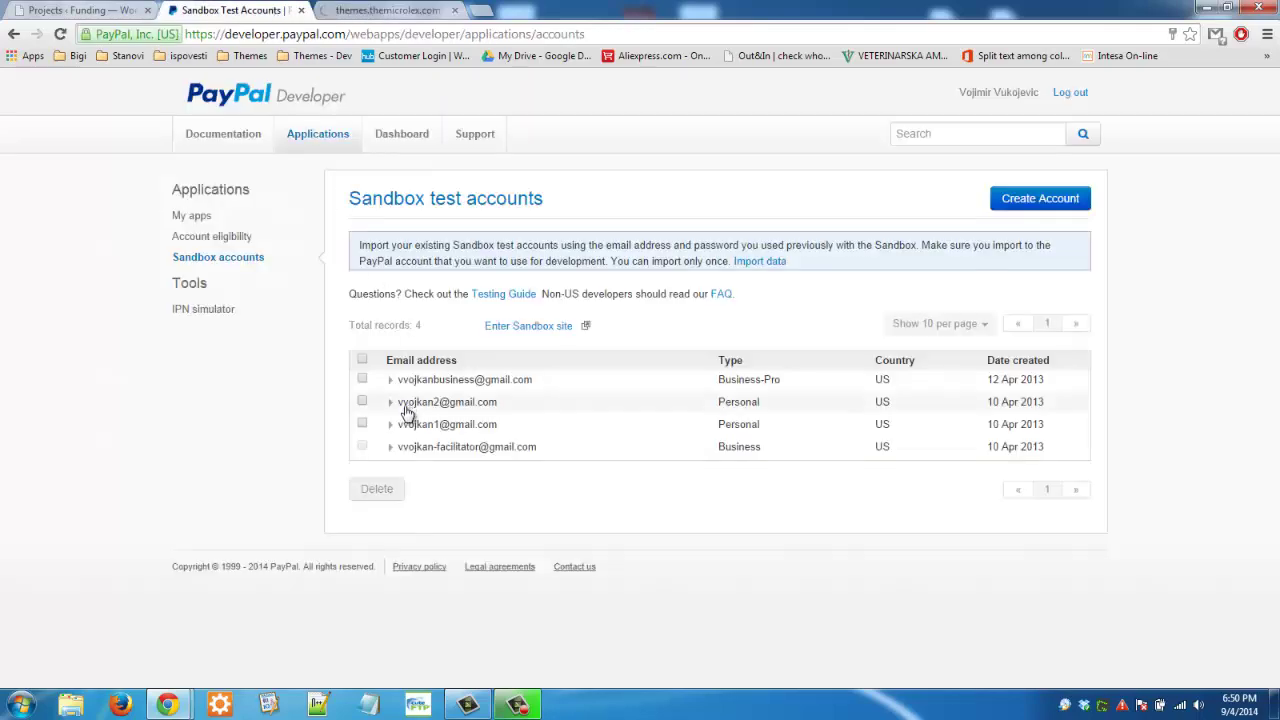
Step: Select the personal sandbox test account's login e-mail address
left_click_drag(395, 424, 505, 432)
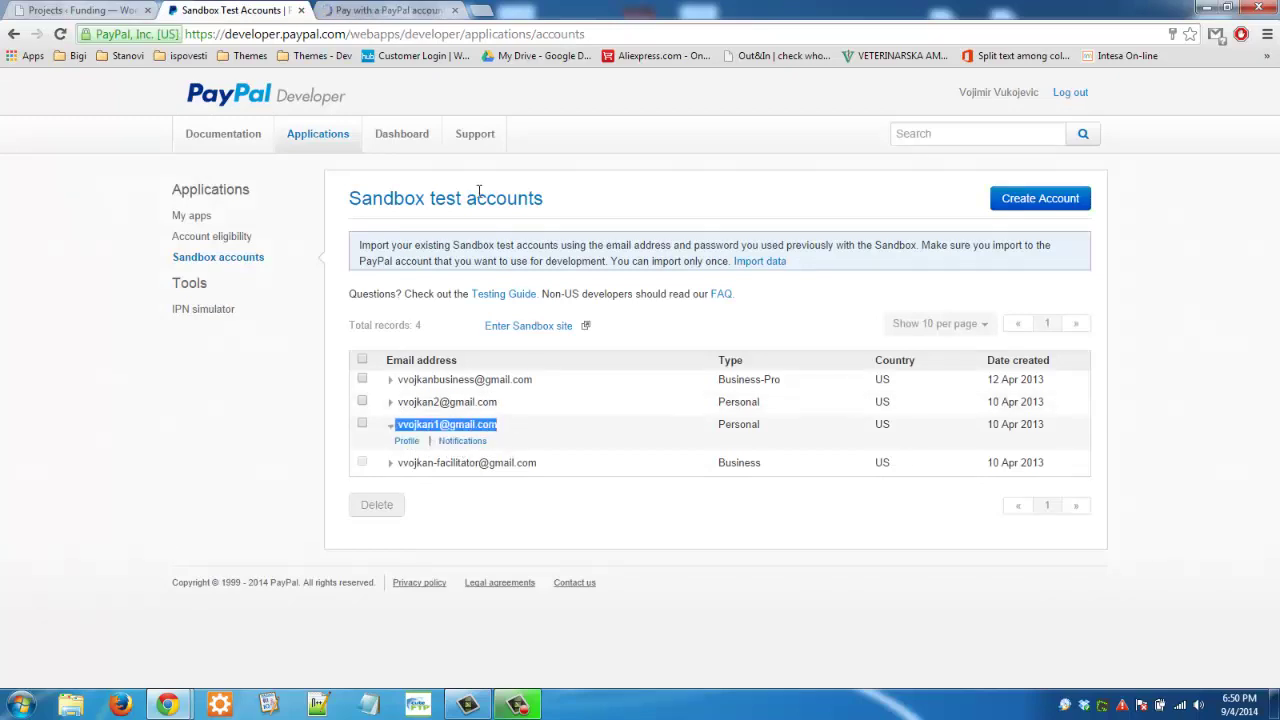
Step: Log in to PayPal Sandbox as the test buyer after correcting the e-mail address
left_click(388, 12)
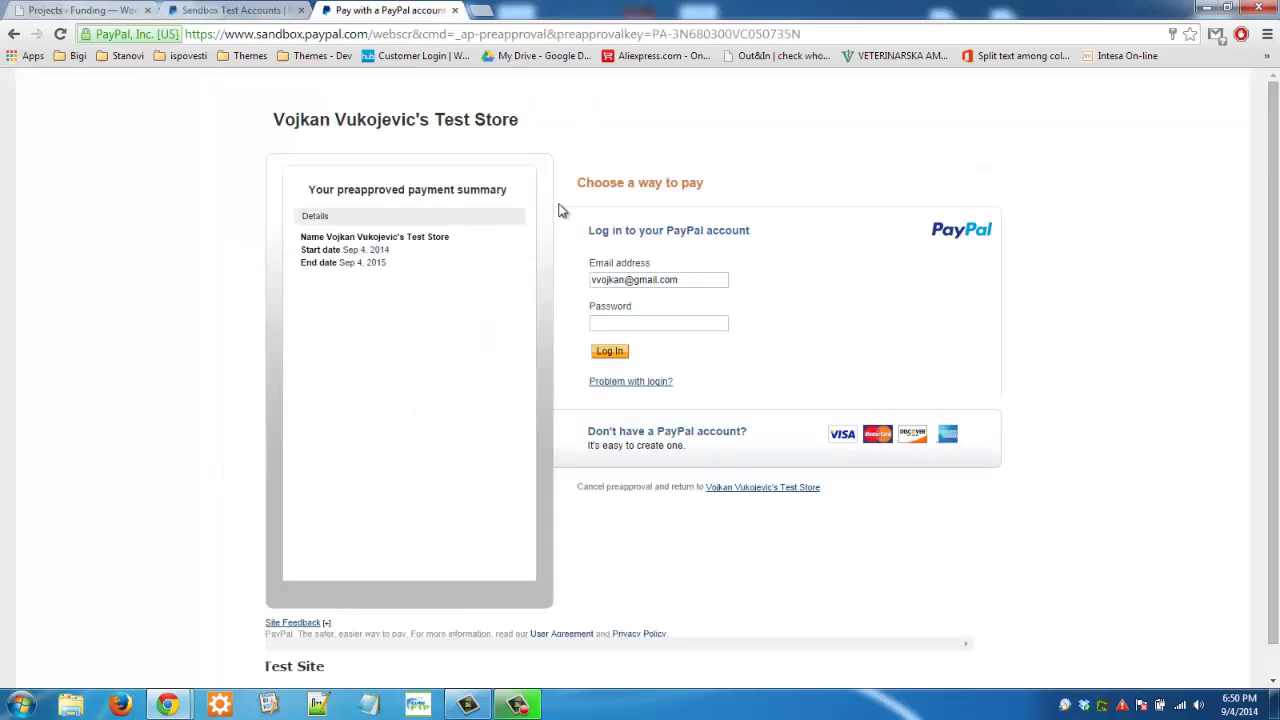
left_click(627, 280)
type("1")
key("Tab")
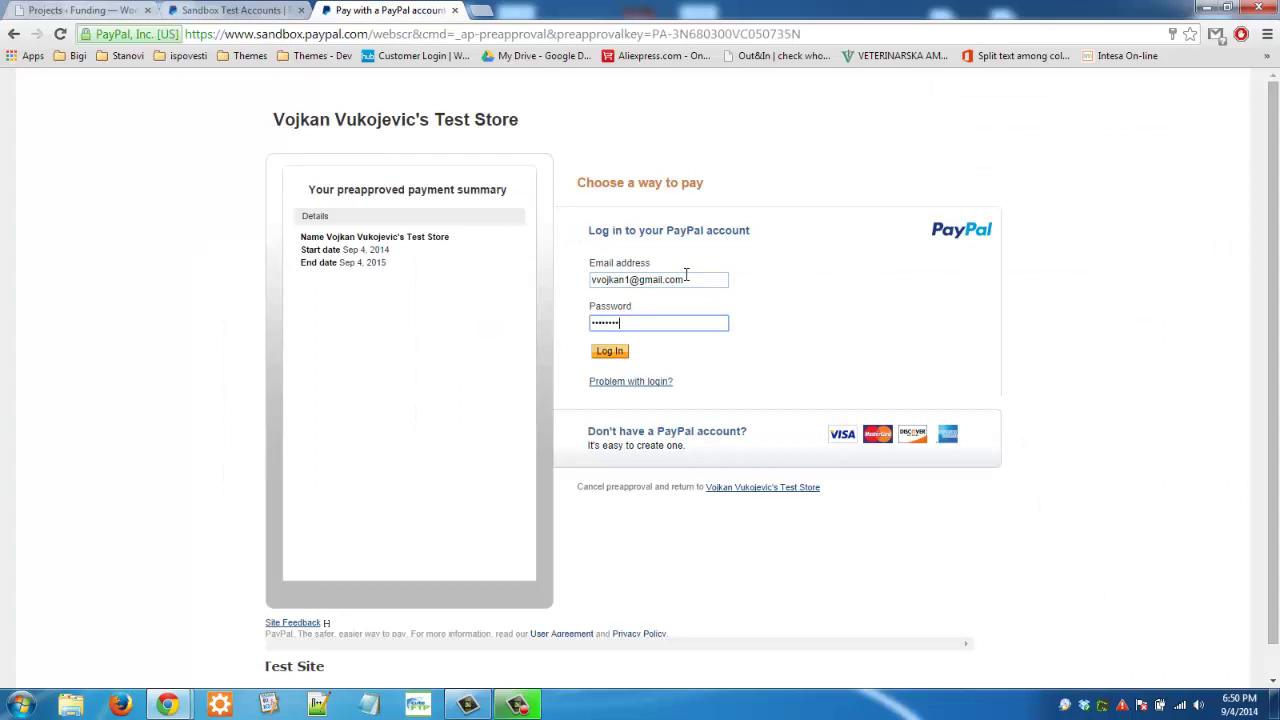
left_click(609, 351)
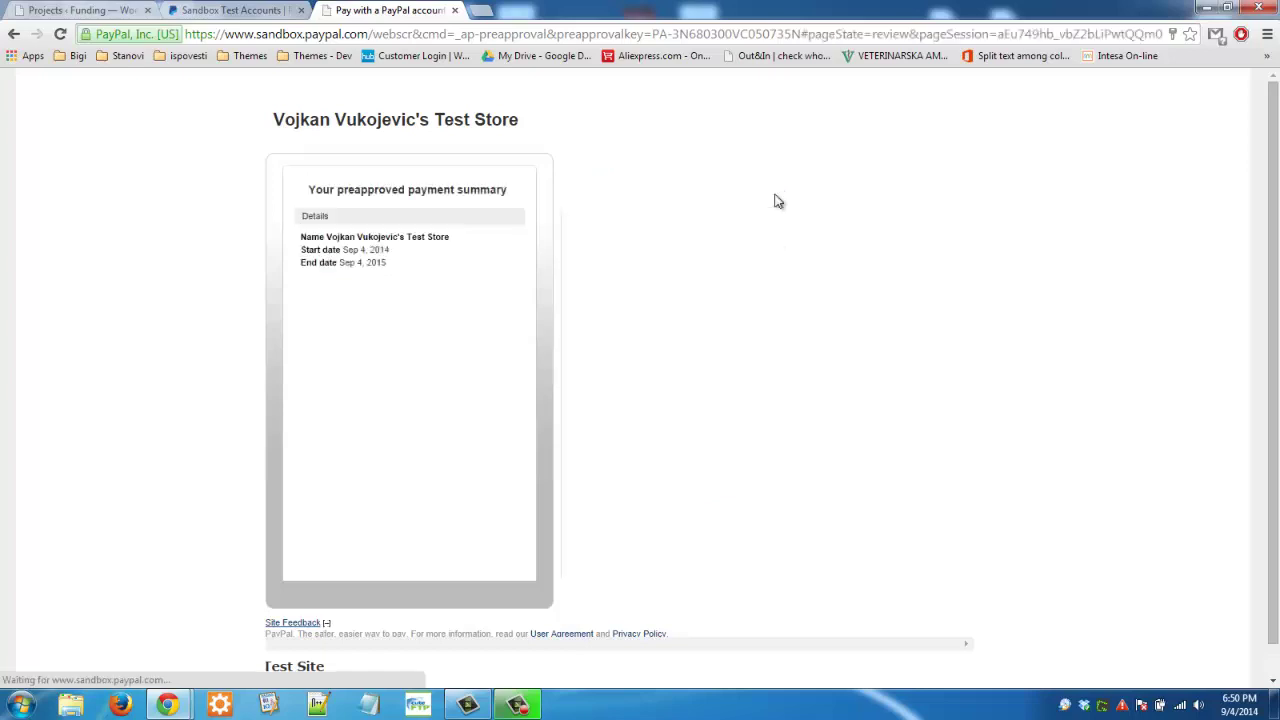
Step: Approve the $10 preapproved payment and return to the FundingPress store
scroll(746, 251, "down", 2)
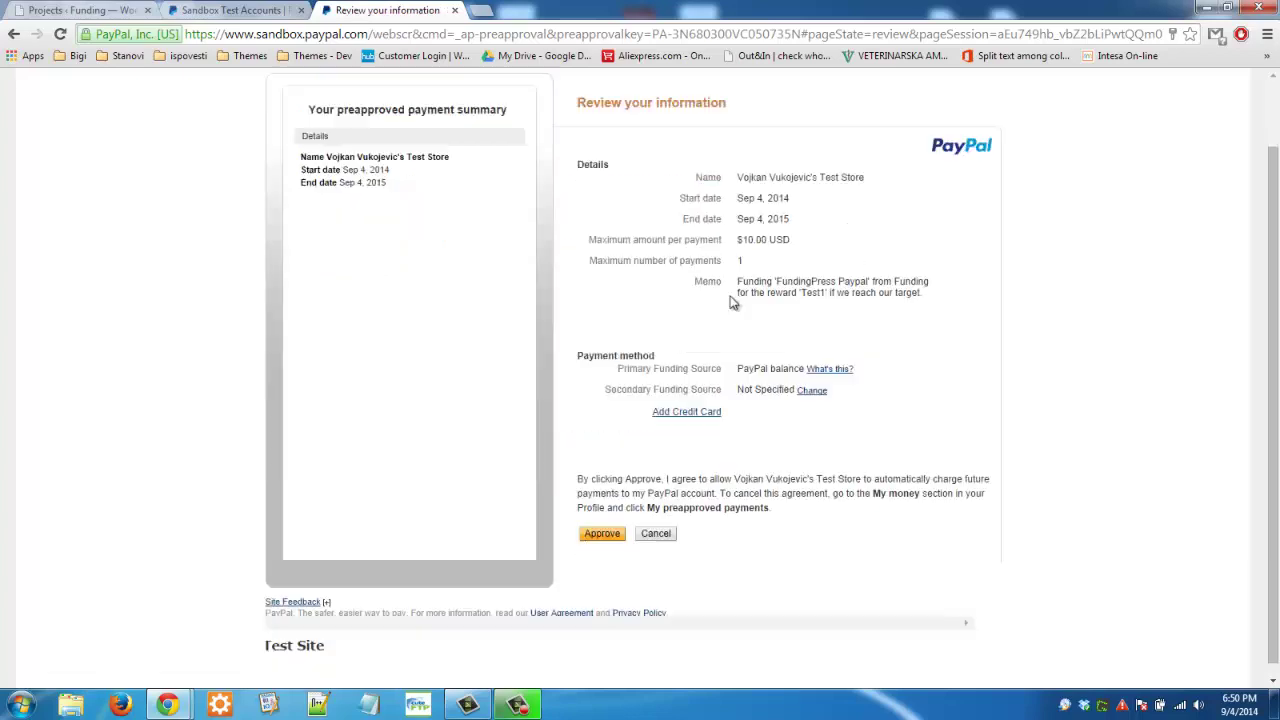
left_click(601, 522)
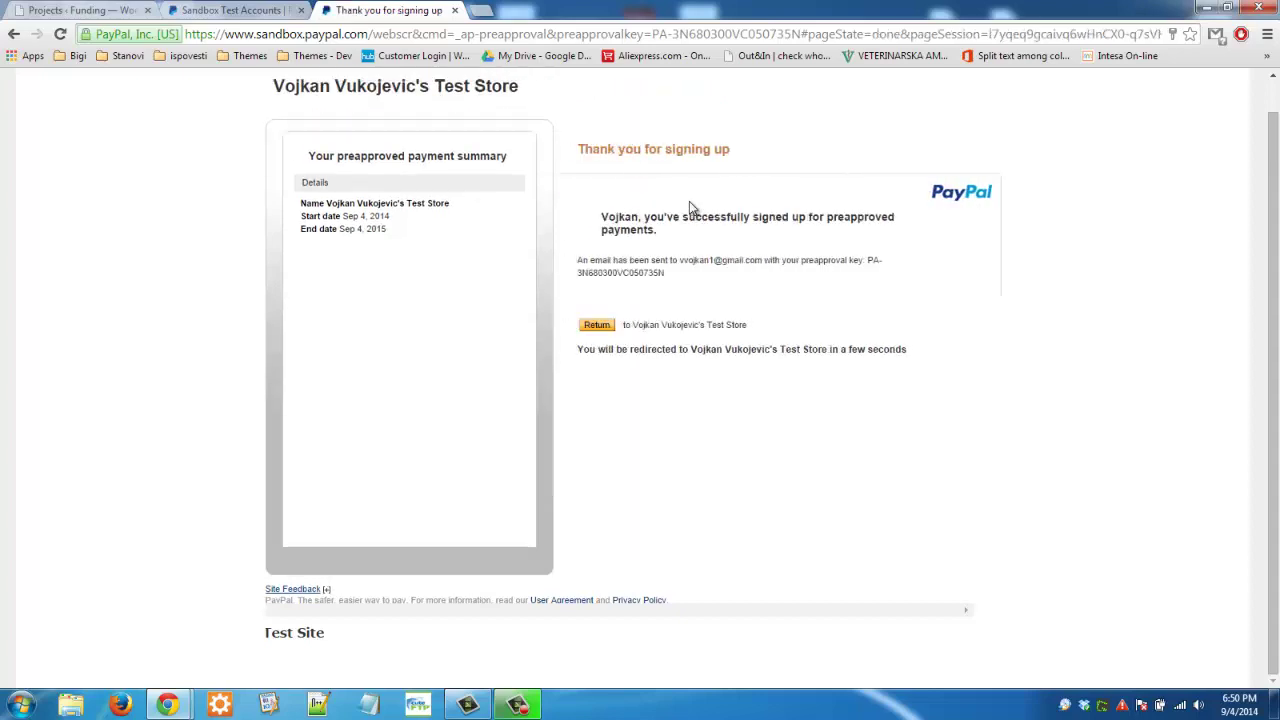
left_click(608, 326)
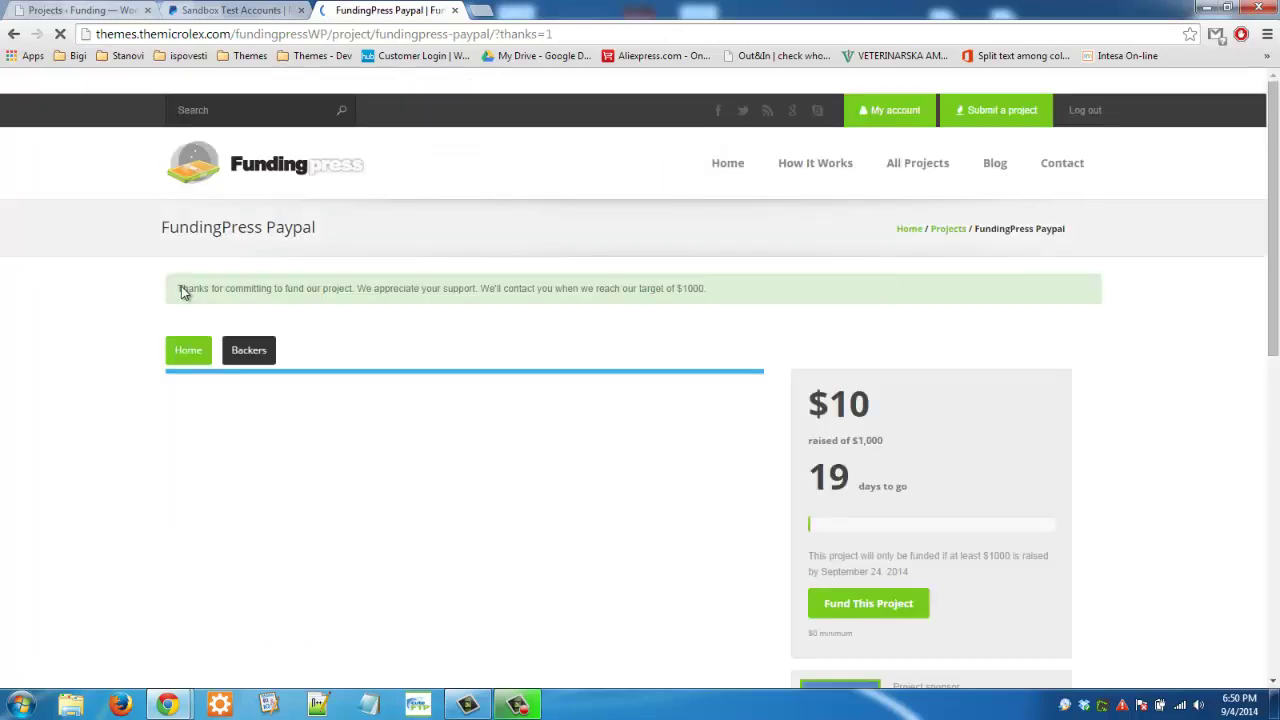
Step: Review the thank-you notice and the $10-raised funding sidebar on the project page
left_click_drag(182, 291, 708, 292)
left_click(708, 295)
scroll(708, 295, "down", 2)
left_click_drag(925, 450, 870, 243)
left_click(858, 245)
scroll(832, 277, "down", 1)
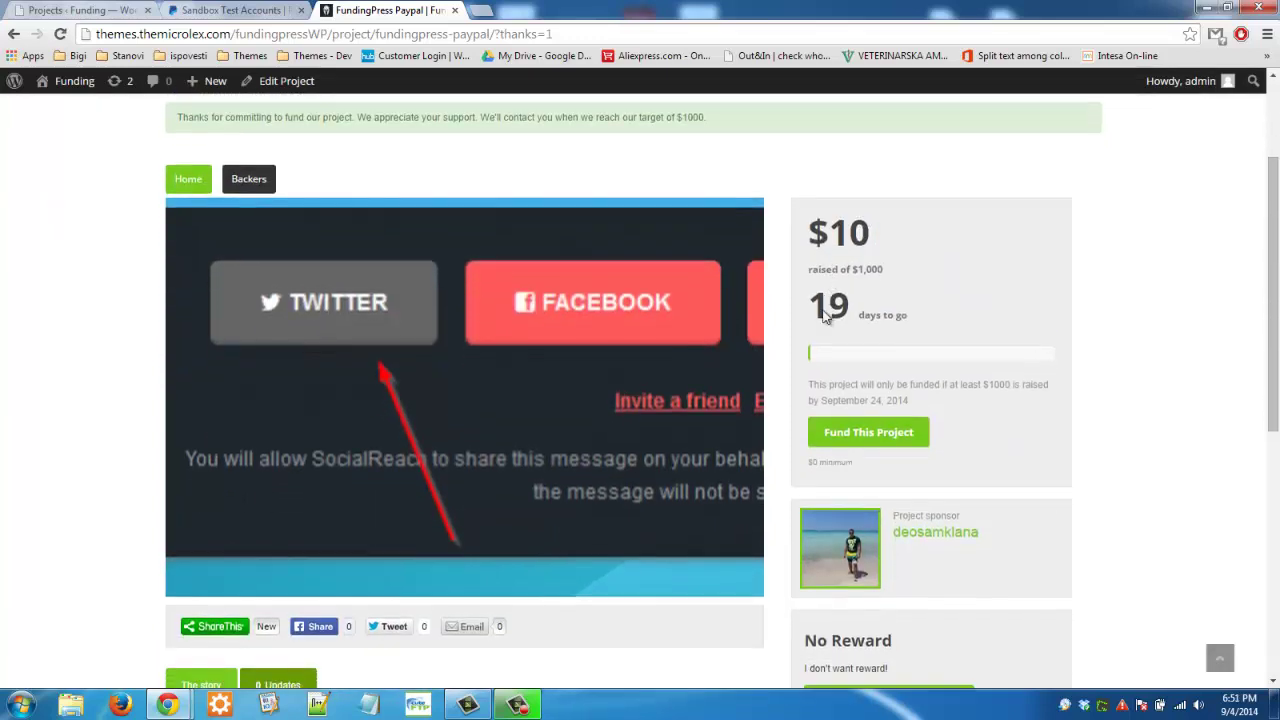
scroll(810, 285, "down", 3)
scroll(600, 270, "up", 5)
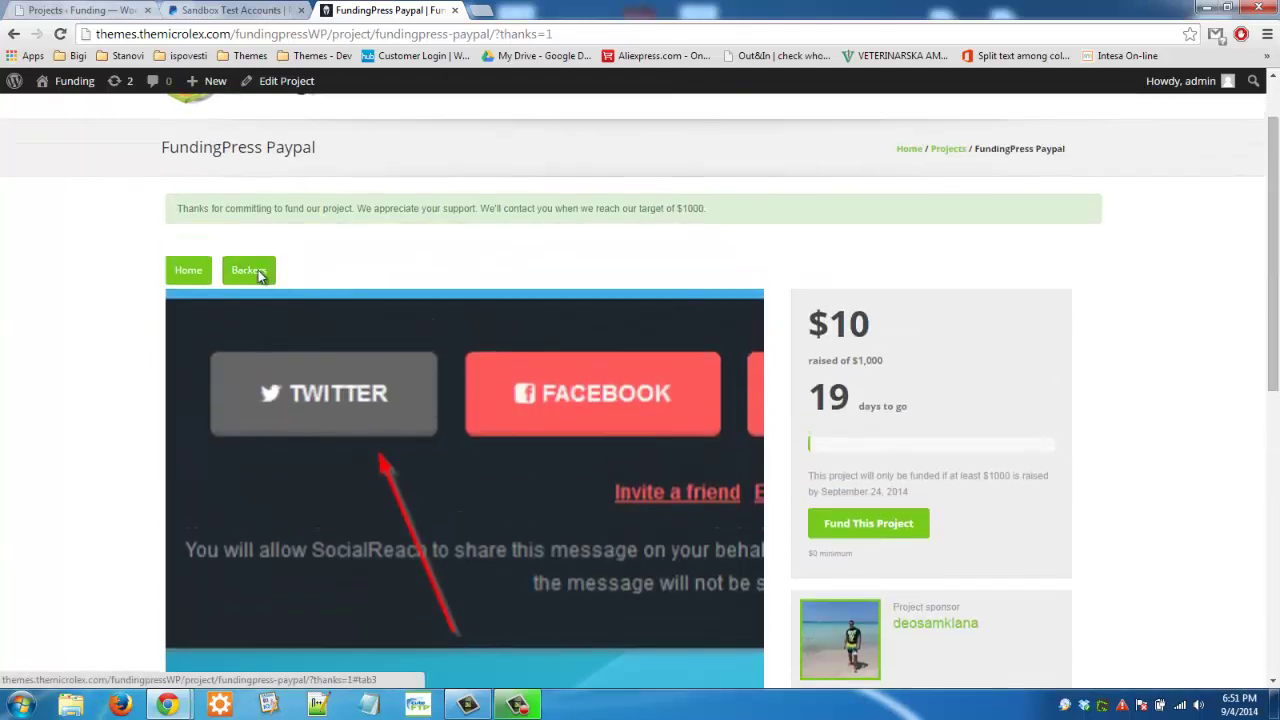
Step: Show the project's Backers list and highlight the $10 Test1 pledge
left_click(252, 272)
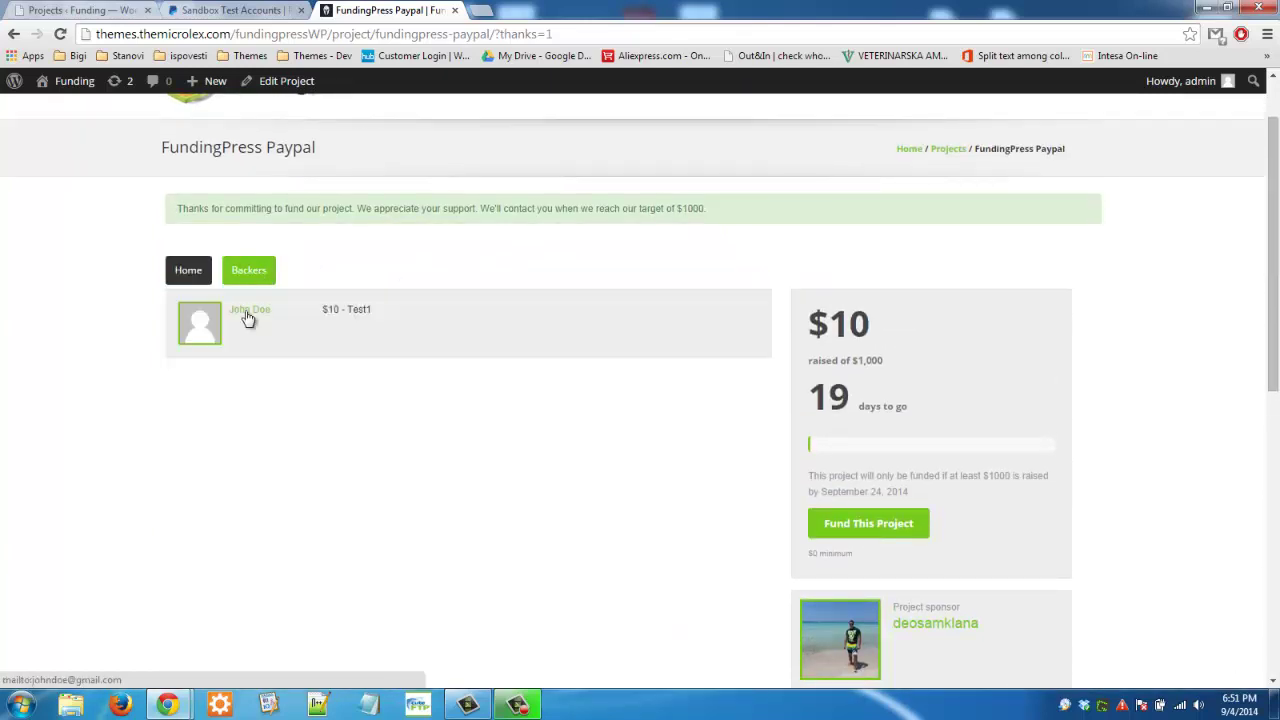
double_click(376, 309)
double_click(332, 313)
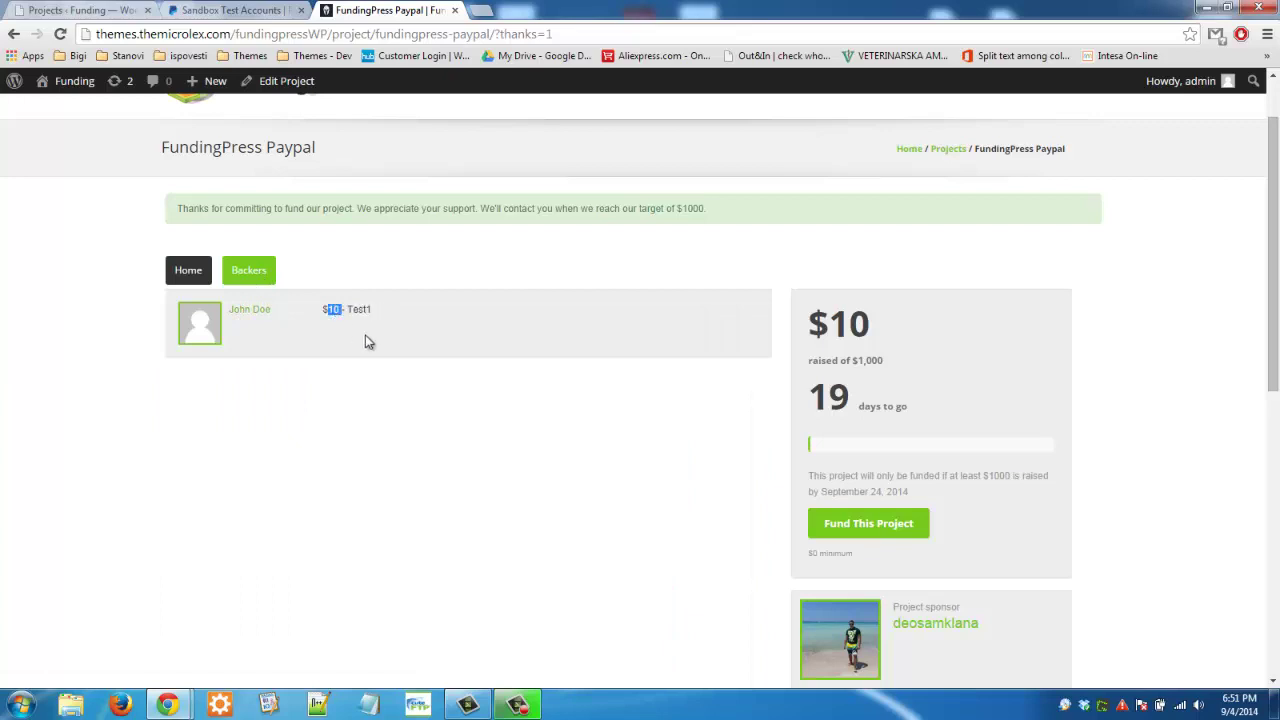
left_click(100, 12)
Step: Open Theme Options and look over the funding settings, highlighting the admin commission
left_click(205, 14)
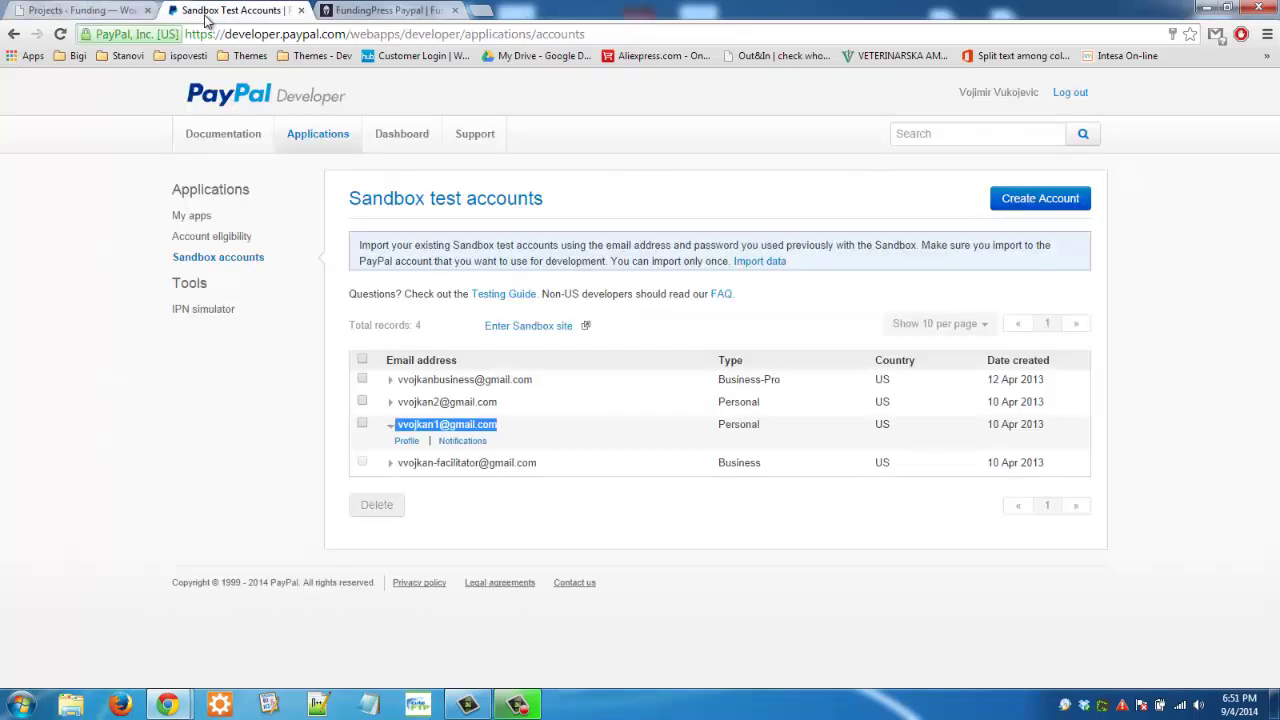
left_click(90, 10)
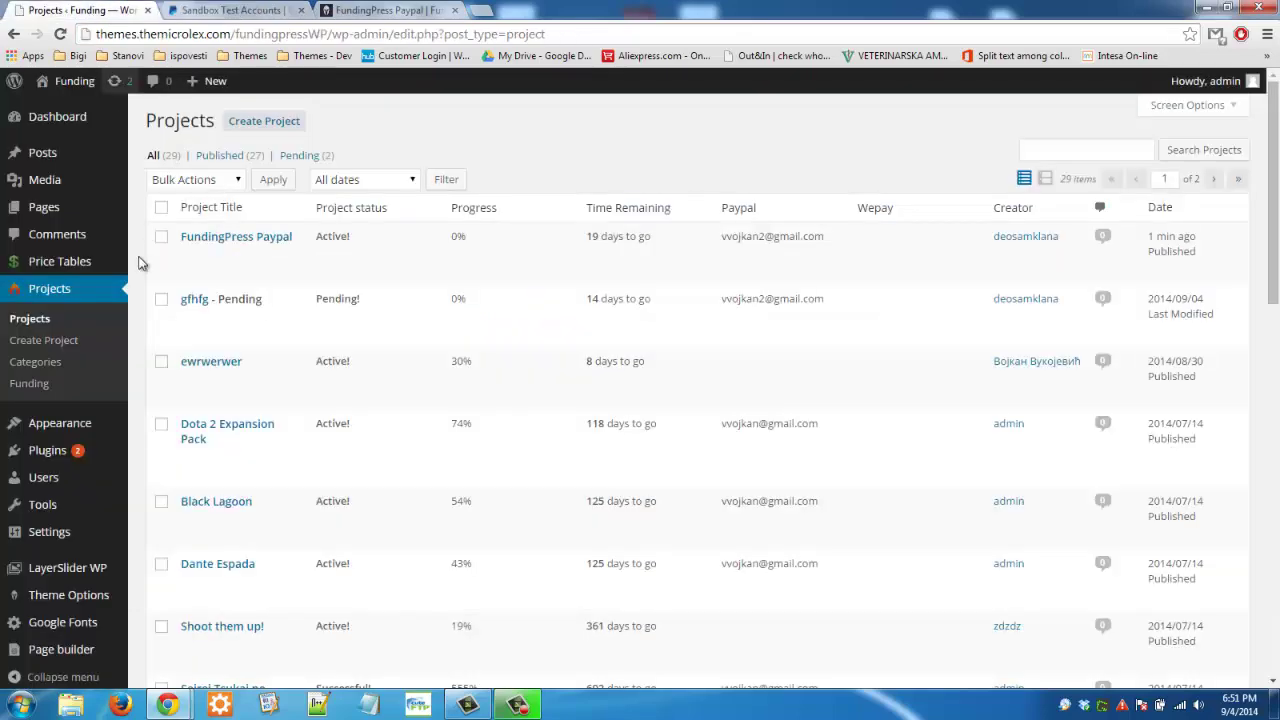
scroll(136, 256, "down", 3)
left_click(70, 357)
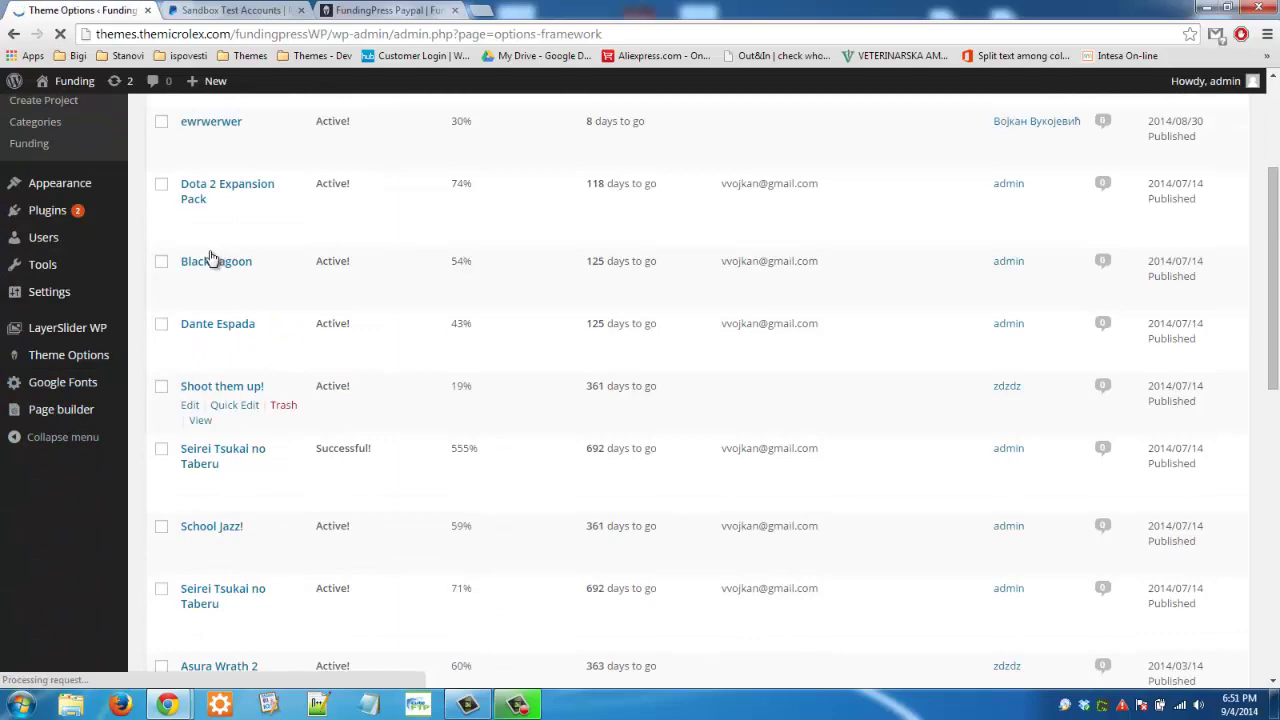
scroll(349, 449, "down", 2)
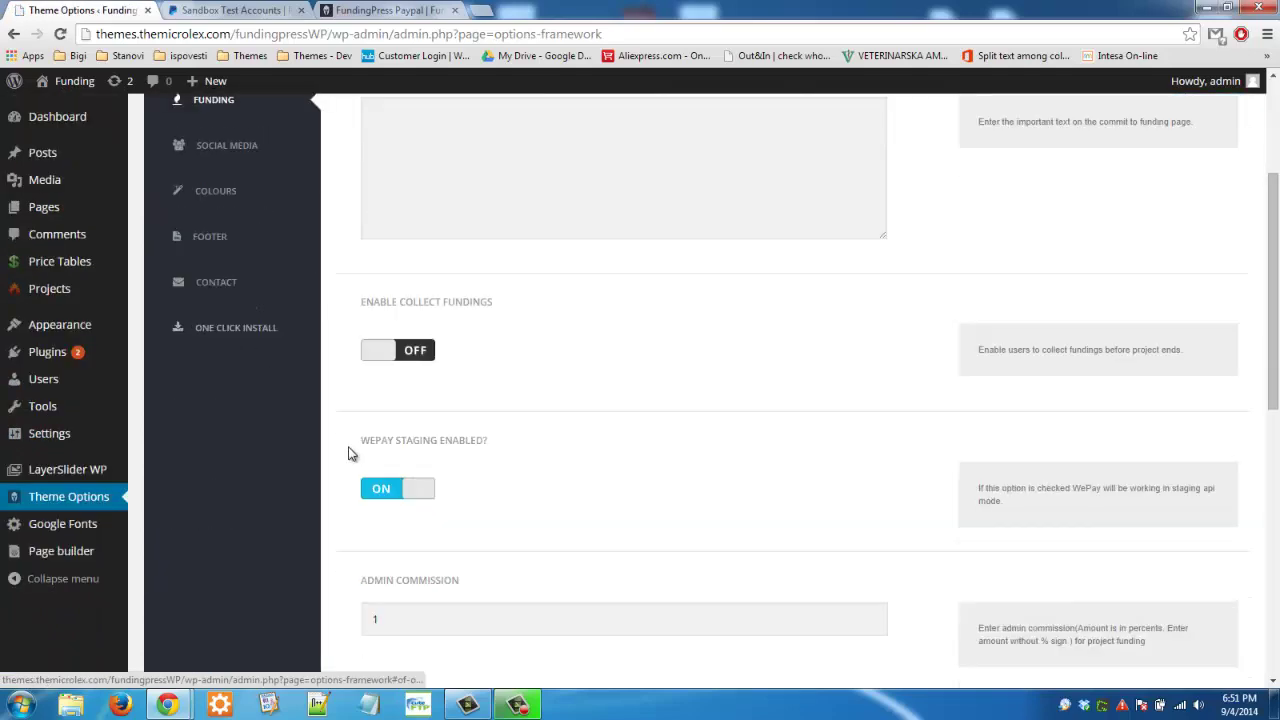
triple_click(427, 583)
scroll(240, 203, "up", 3)
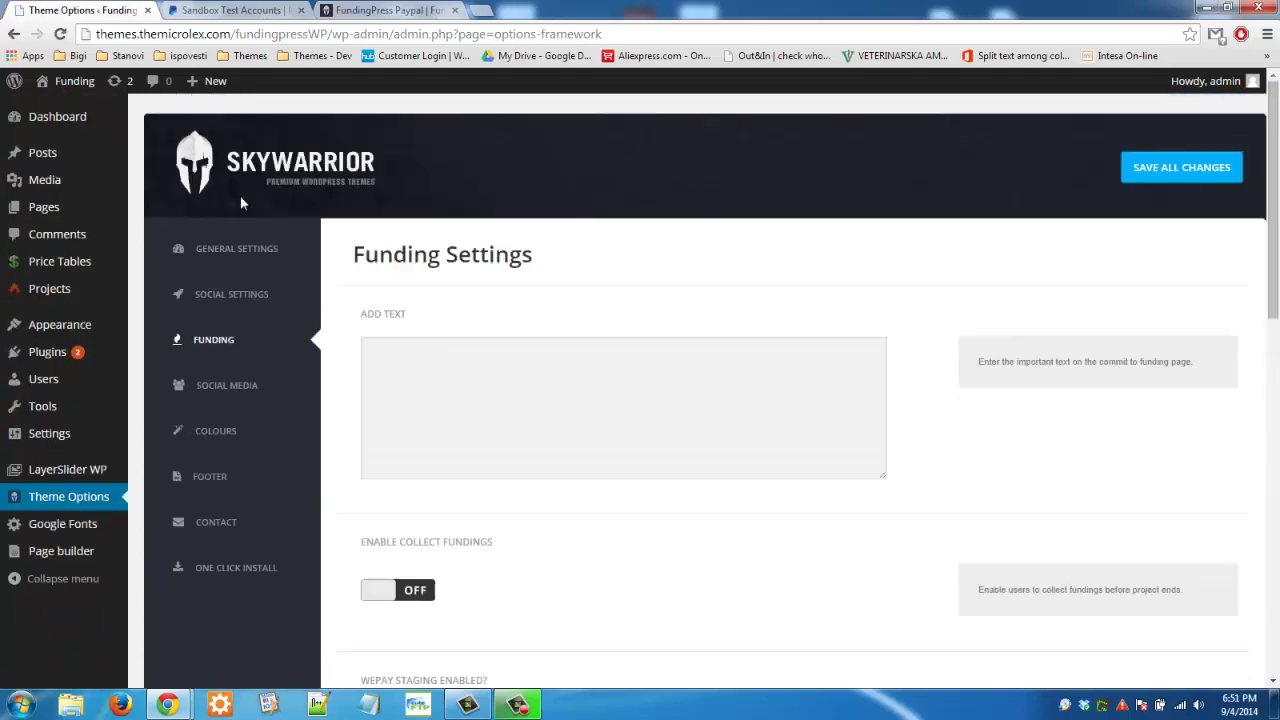
Step: Return to the Projects list and highlight FundingPress Paypal's PayPal email
left_click(228, 10)
left_click(84, 12)
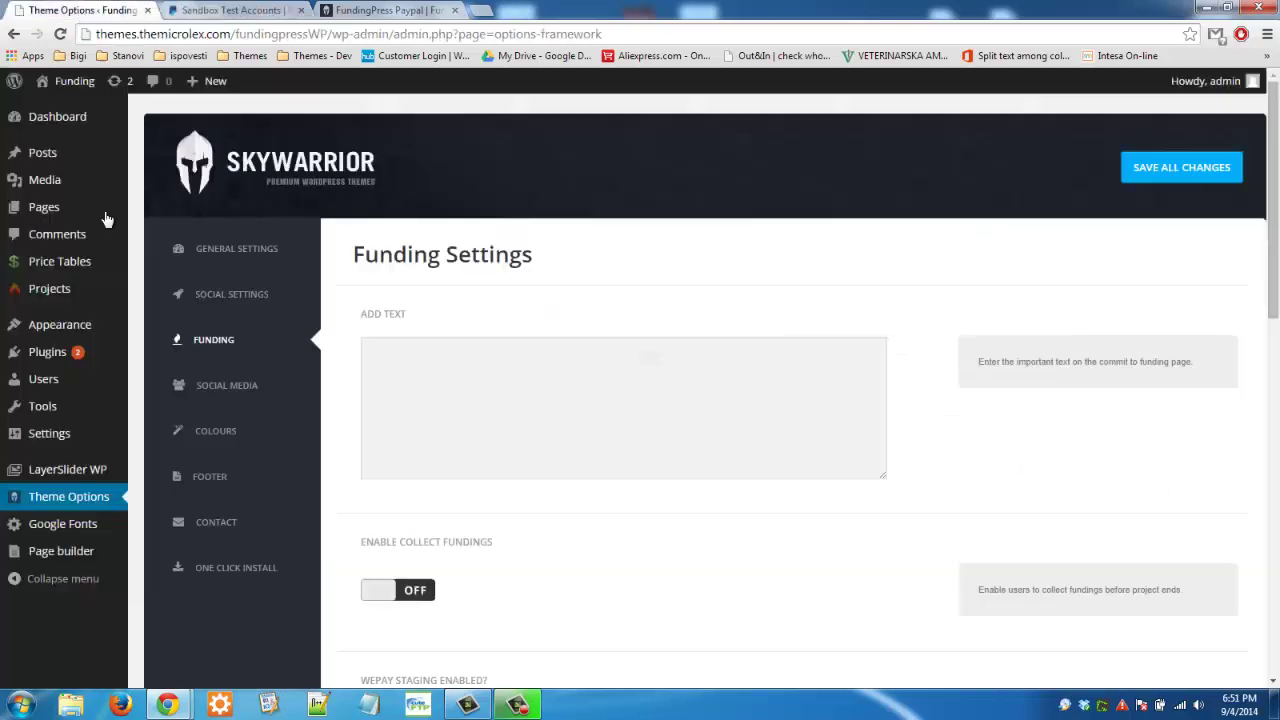
left_click(63, 293)
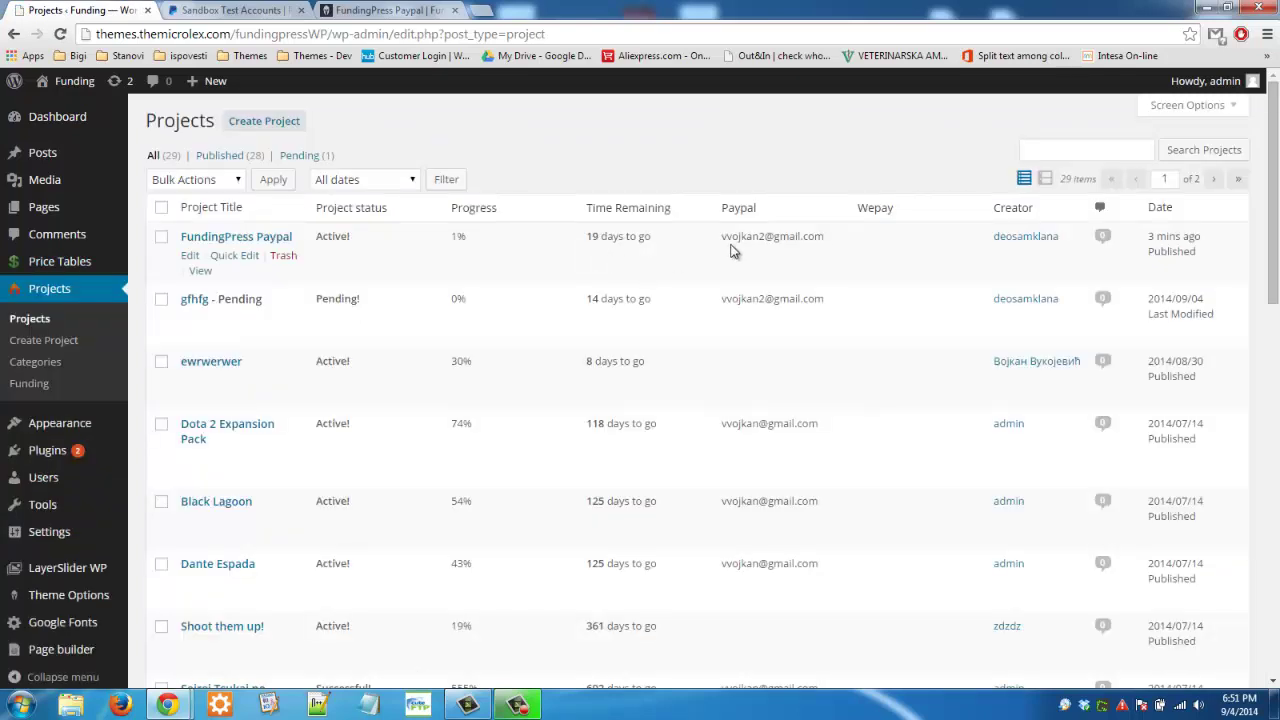
left_click_drag(720, 236, 841, 231)
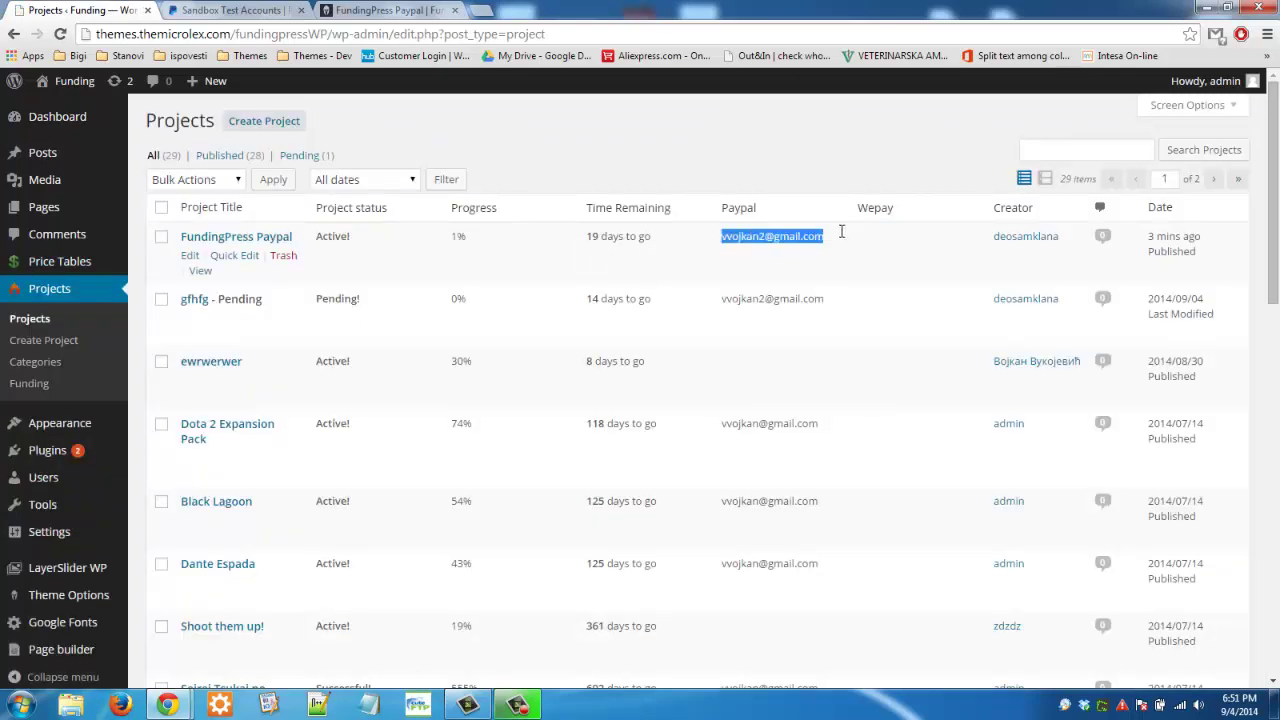
Step: Open the Funding settings page and highlight the PayPal Email Address value
left_click(428, 20)
left_click(105, 12)
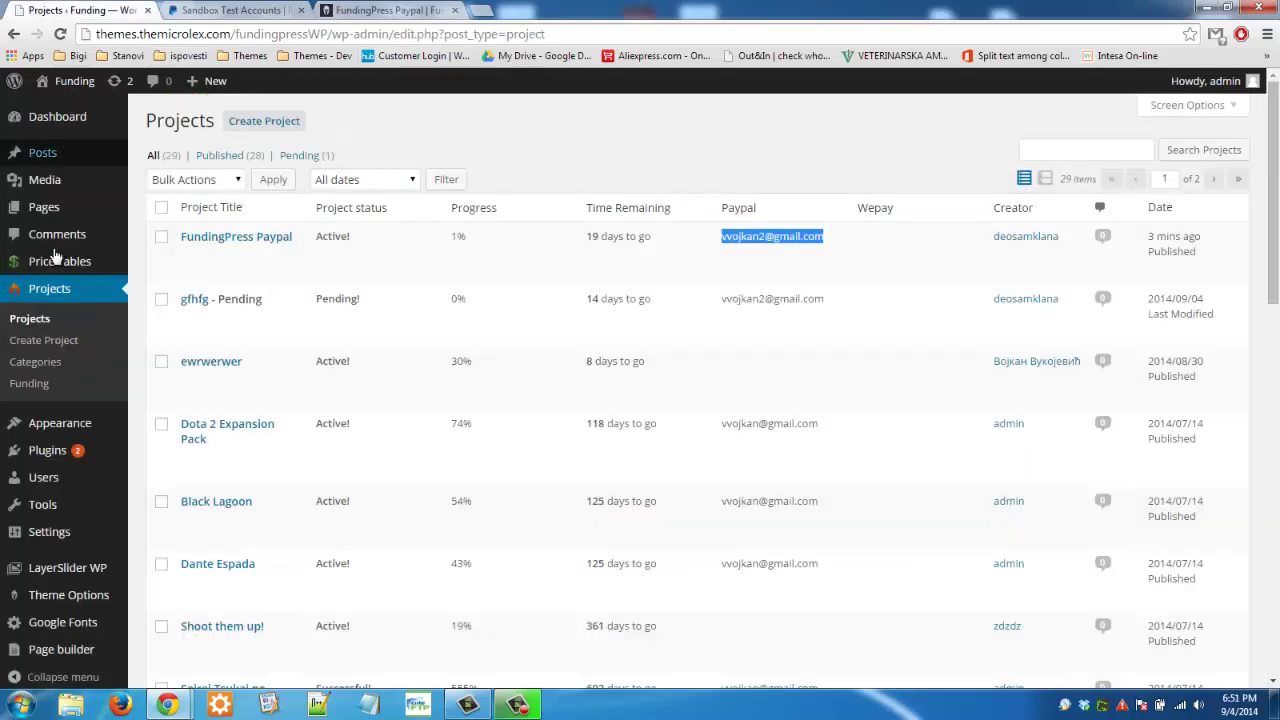
left_click(38, 386)
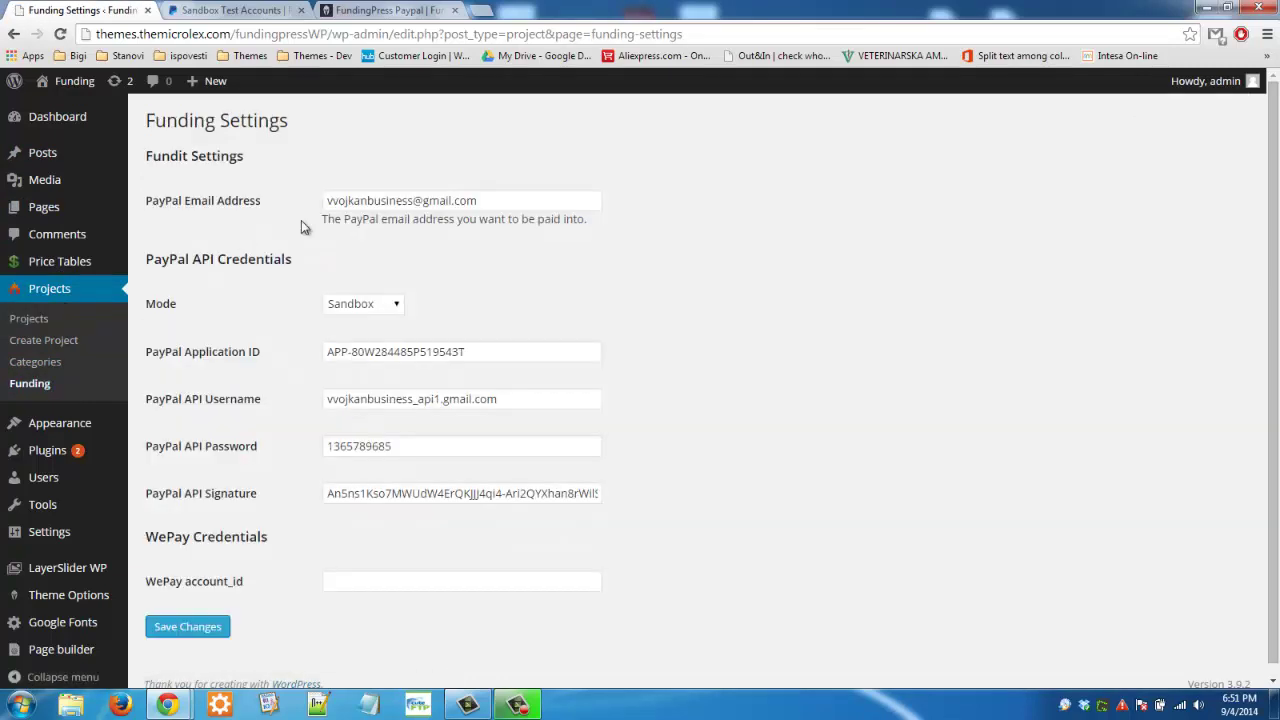
left_click_drag(329, 201, 509, 201)
Step: Highlight the PayPal Application ID value, dismissing the autocomplete suggestions
left_click_drag(325, 351, 488, 351)
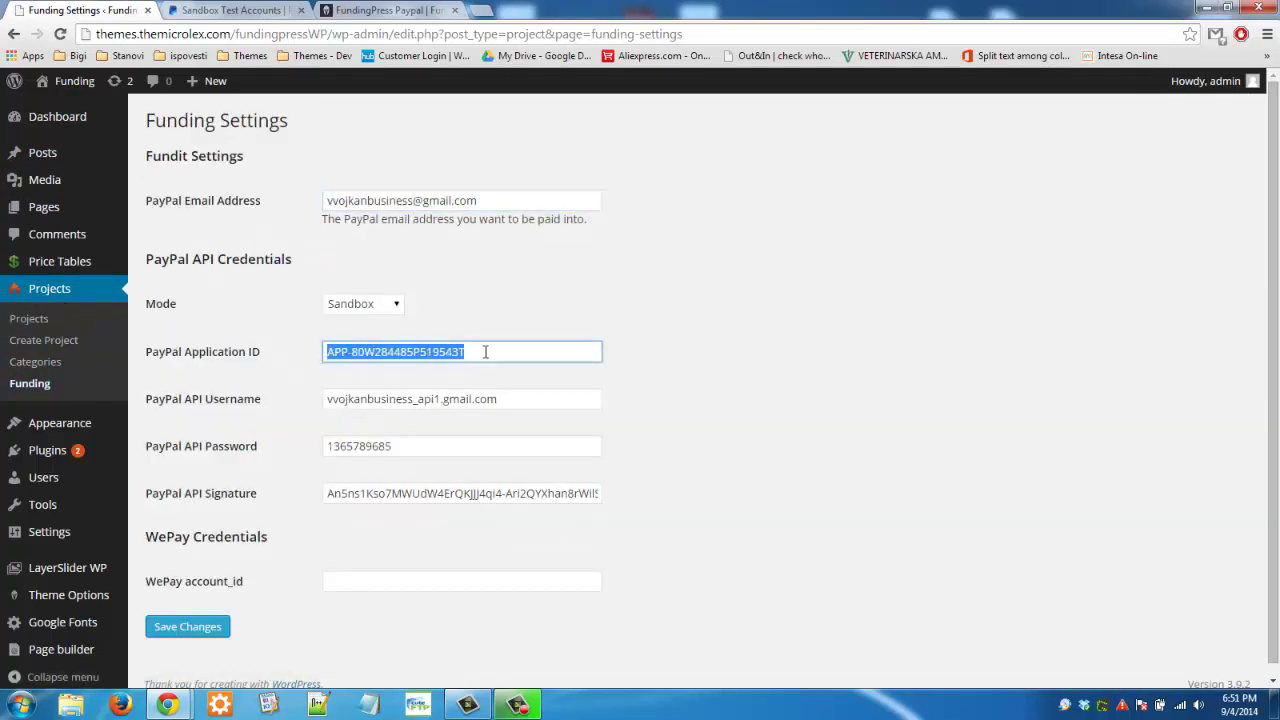
left_click(488, 351)
left_click(445, 314)
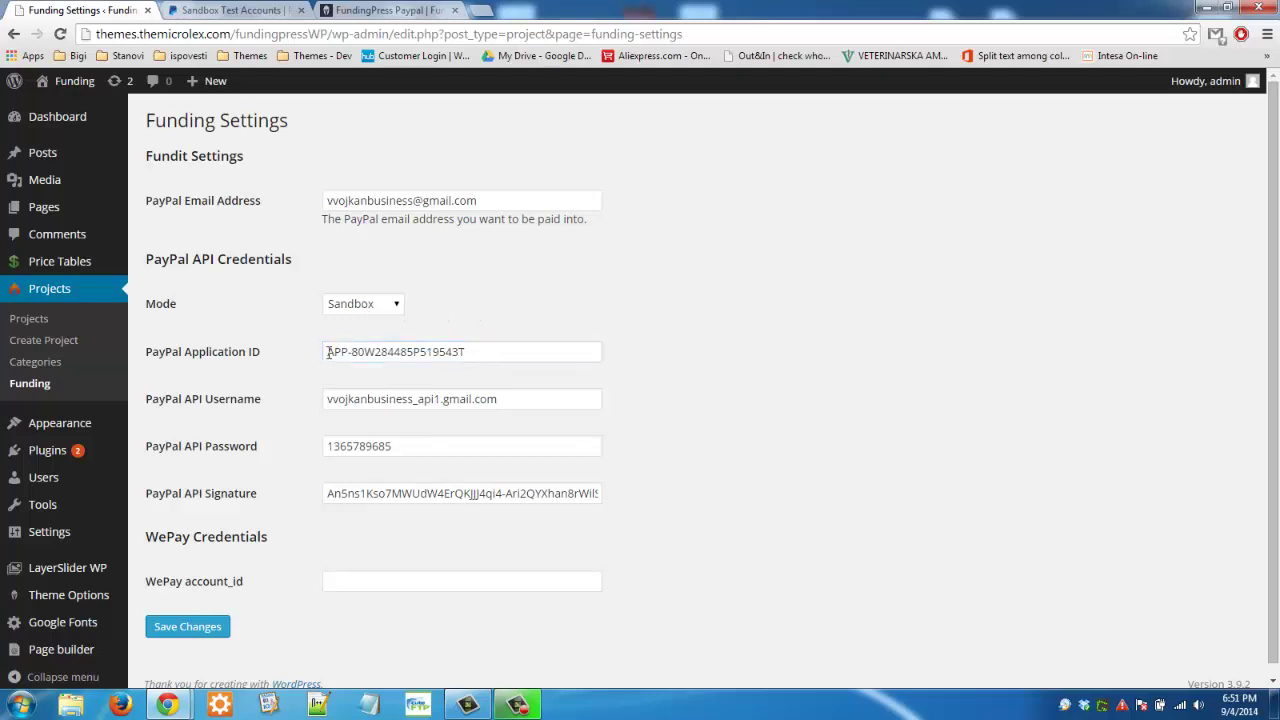
left_click_drag(329, 352, 474, 349)
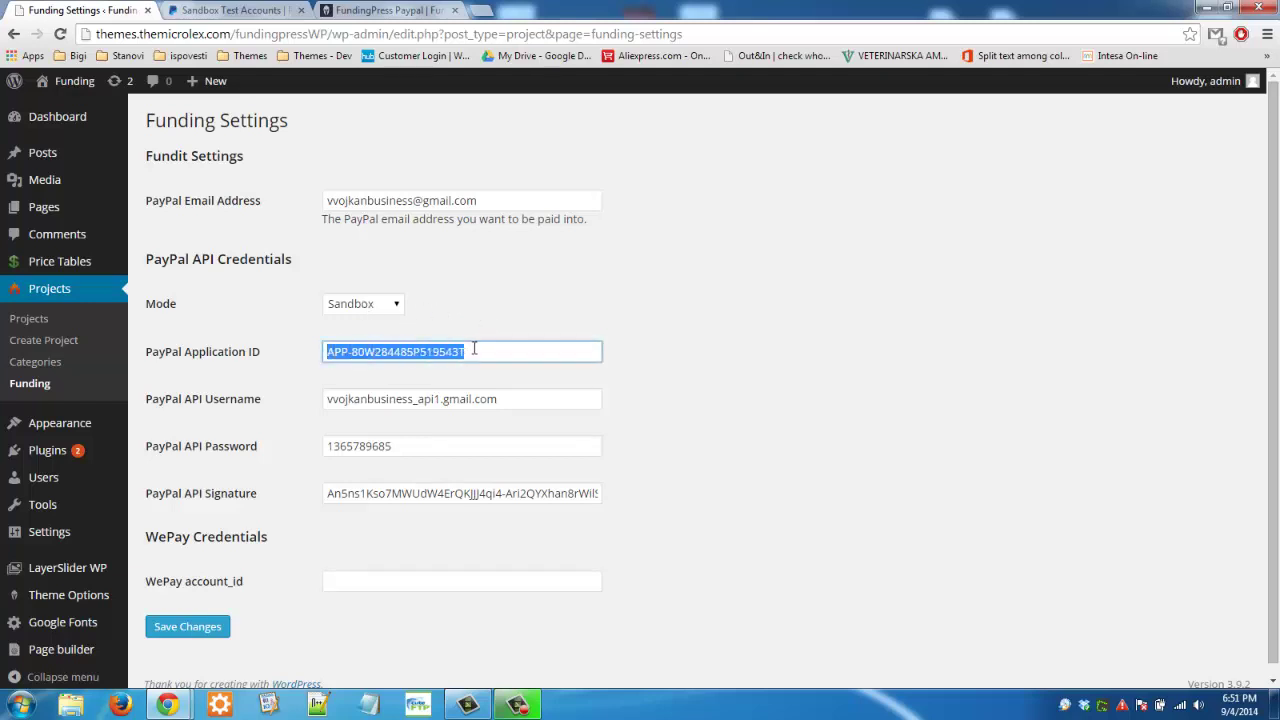
left_click(474, 349)
left_click(472, 324)
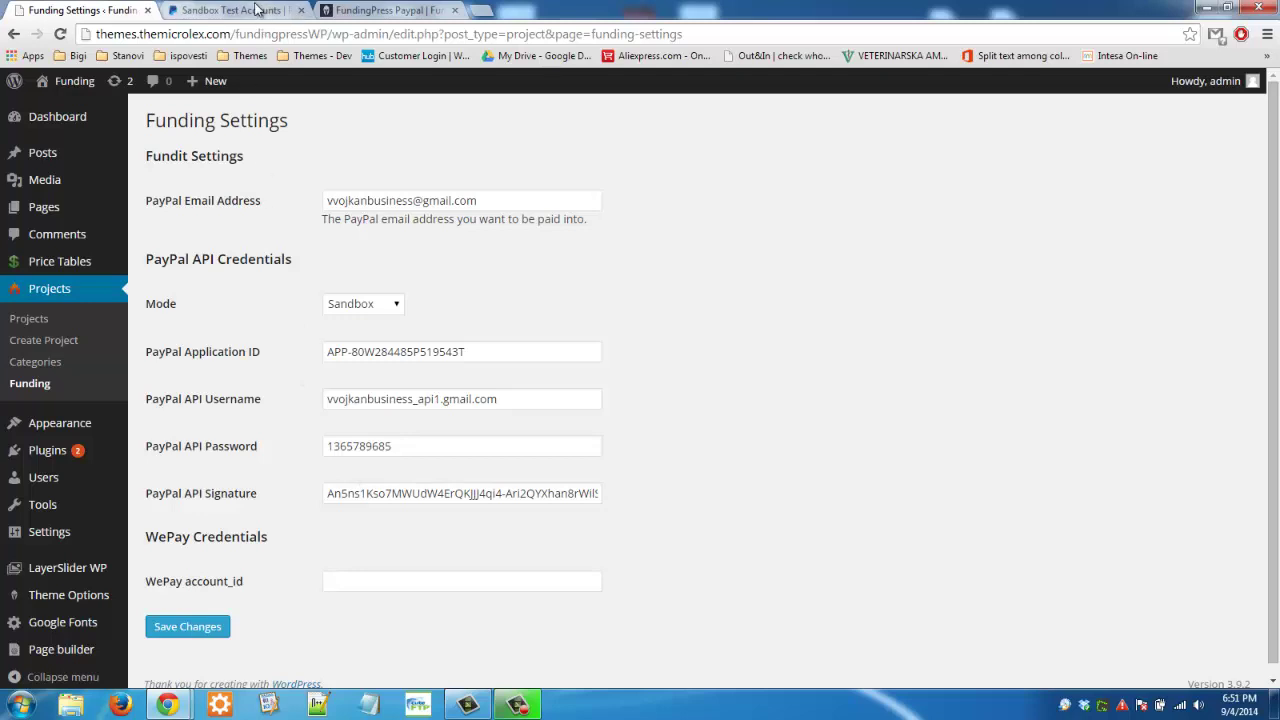
Step: Bring back the FundingPress Paypal page showing $10 raised and the Test1 backer
left_click(341, 12)
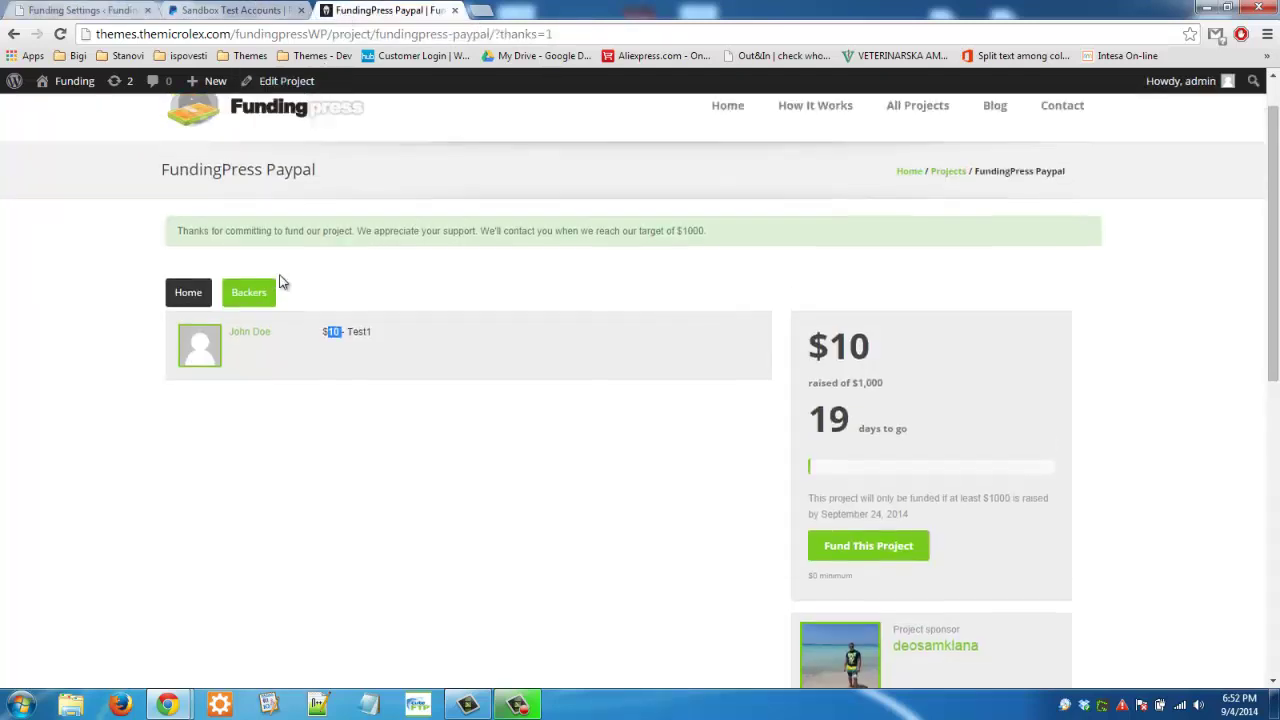